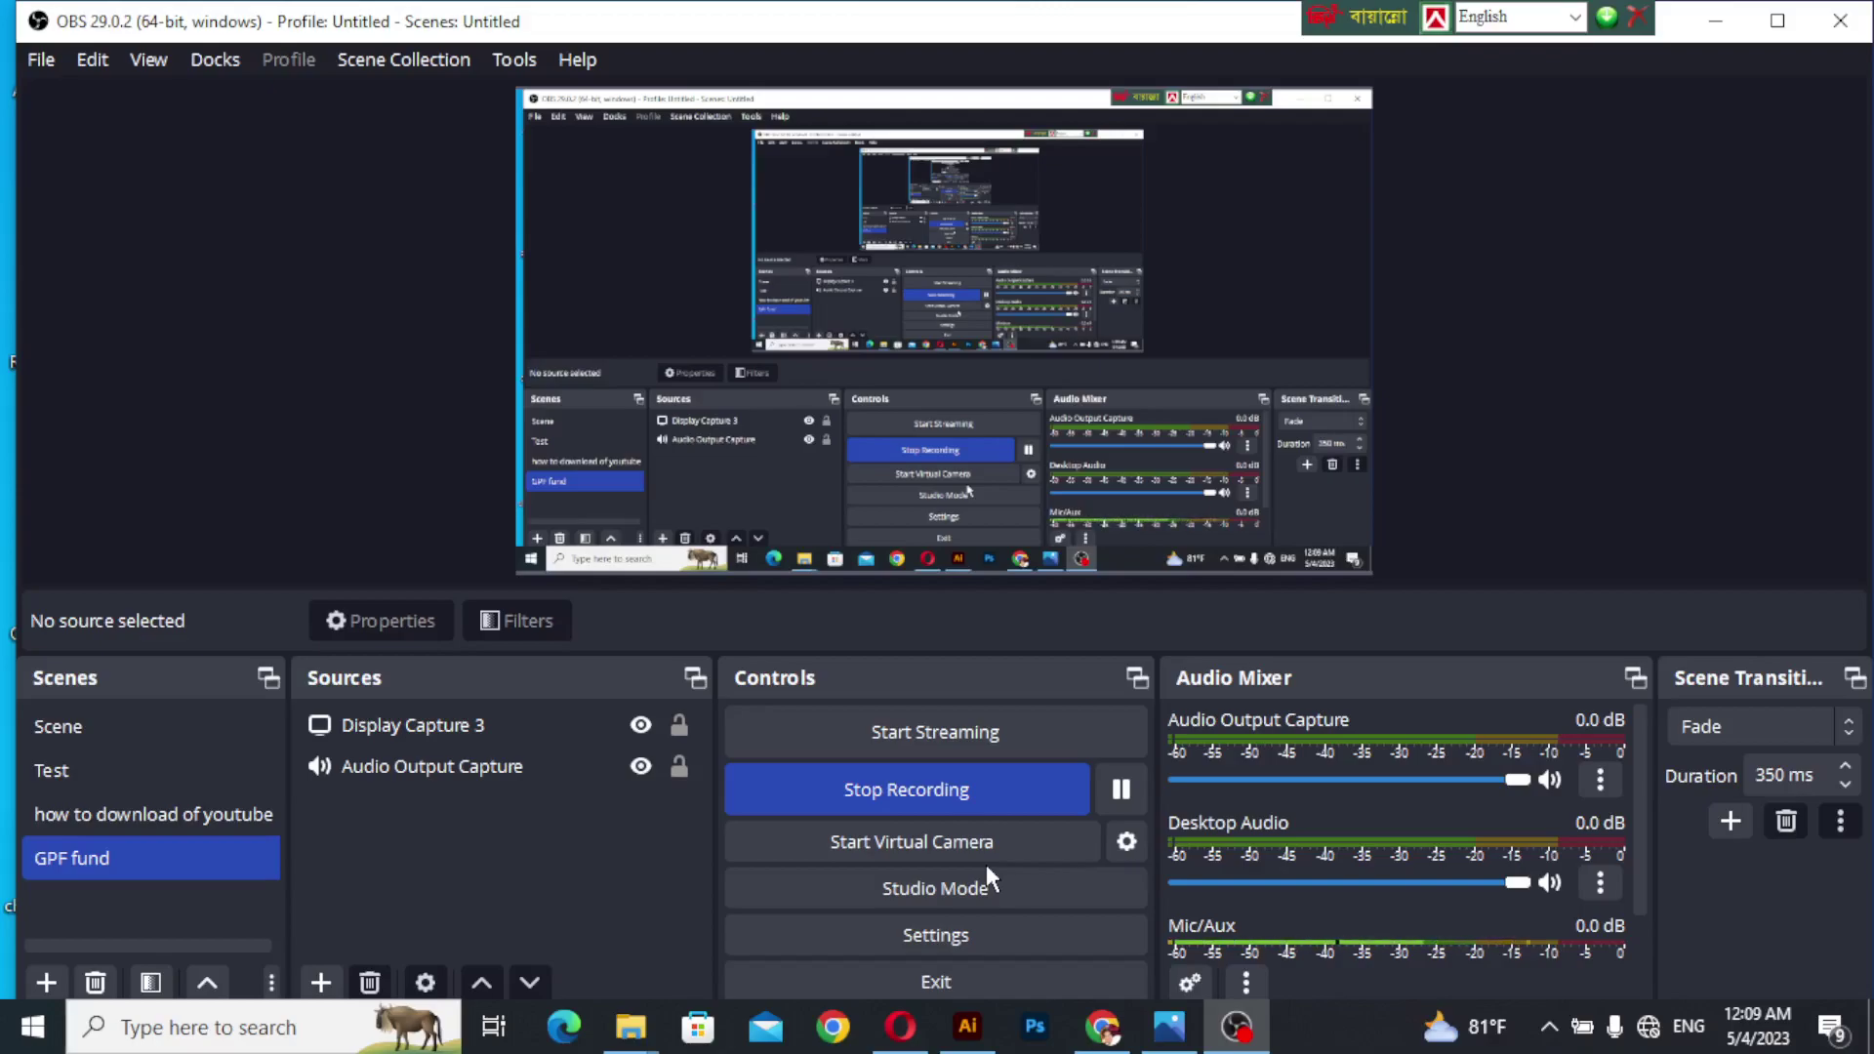
Minimize the recording software and open first workwww.docx from the desktop, dismissing the Office activation notice.
{"action": "left_click", "coordinate": [1714, 21]}
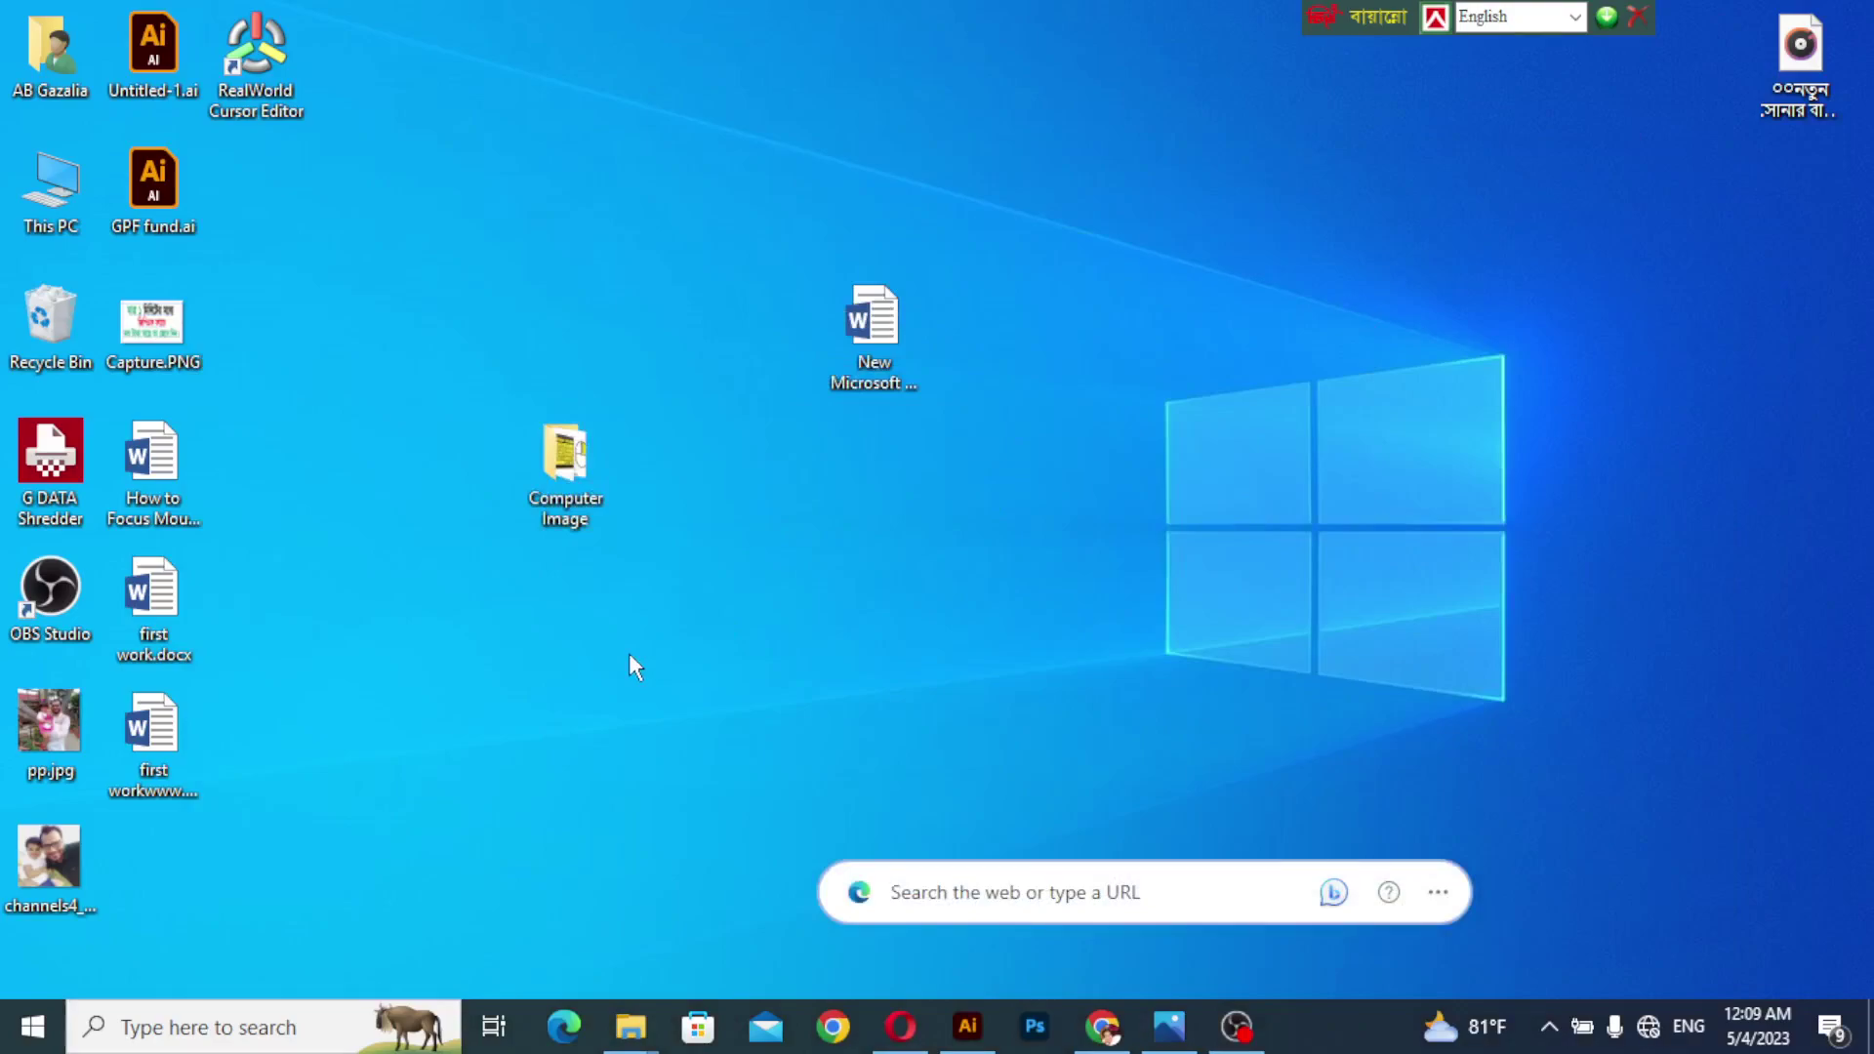
{"action": "left_click", "coordinate": [159, 731]}
{"action": "double_click", "coordinate": [161, 734]}
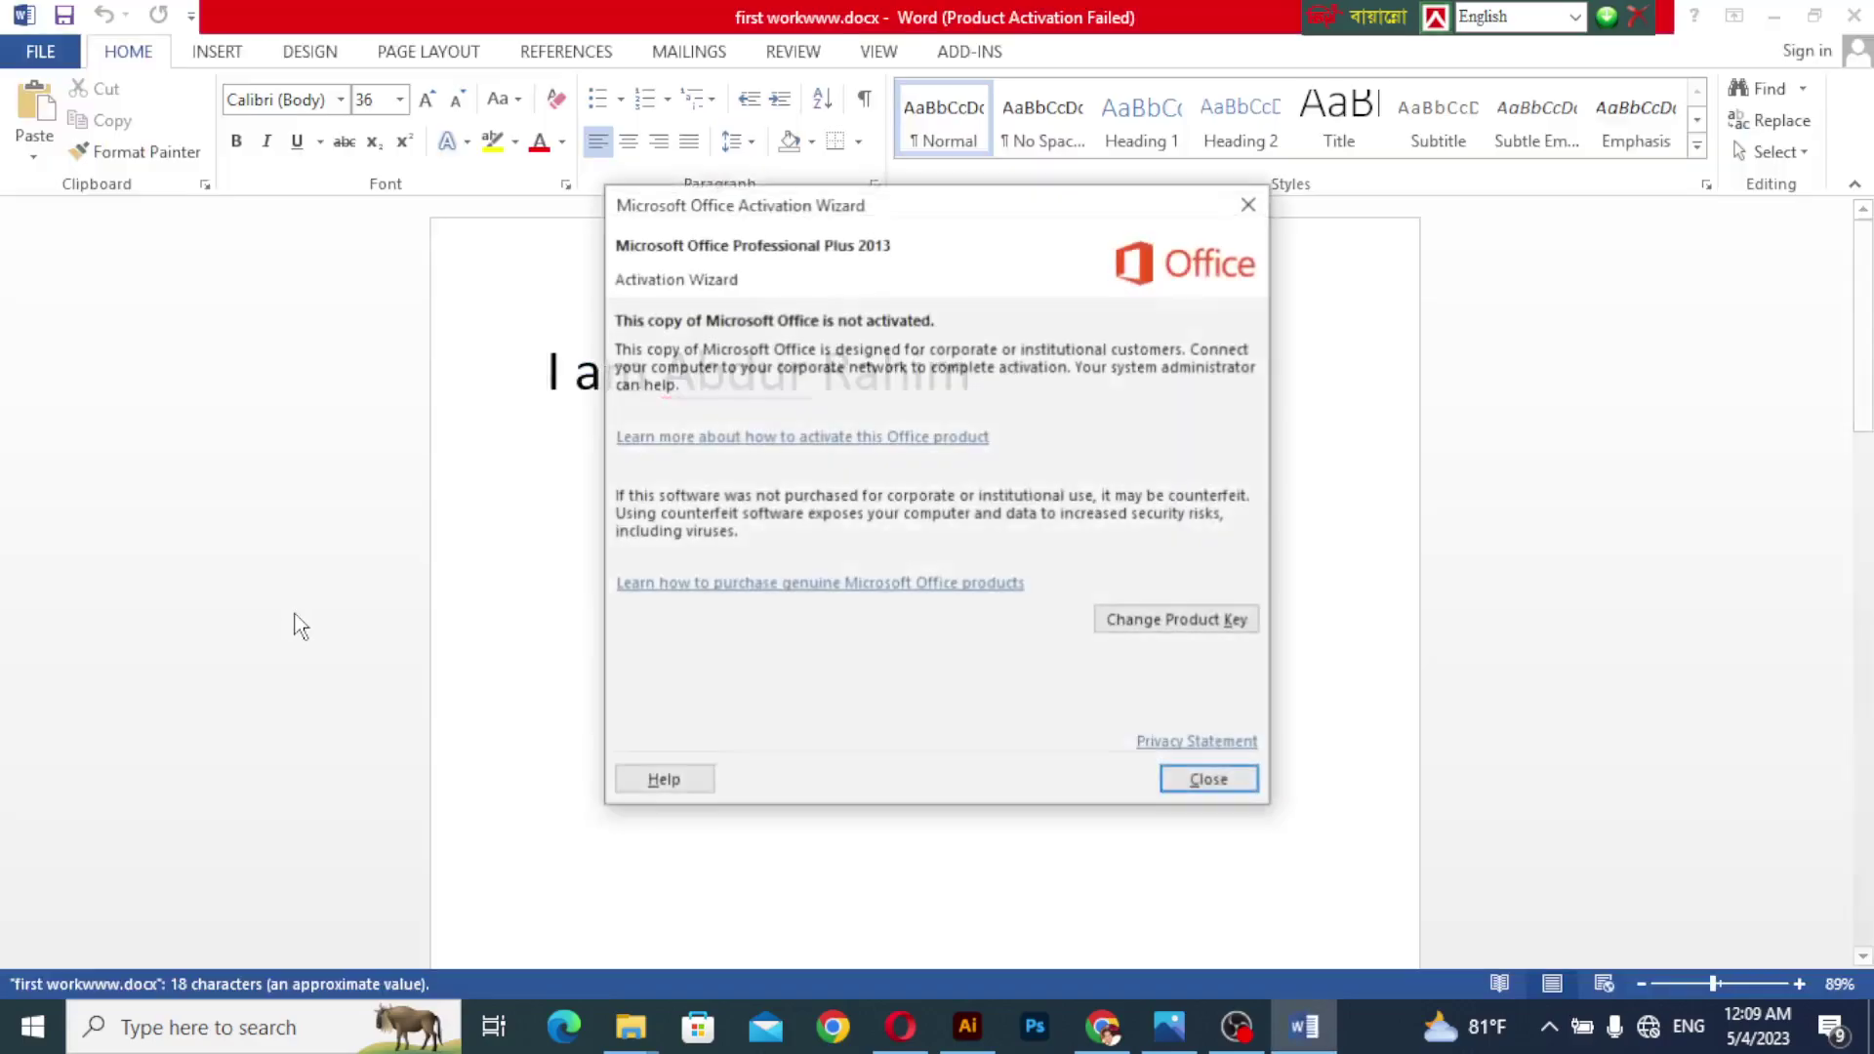
{"action": "left_click", "coordinate": [1206, 779]}
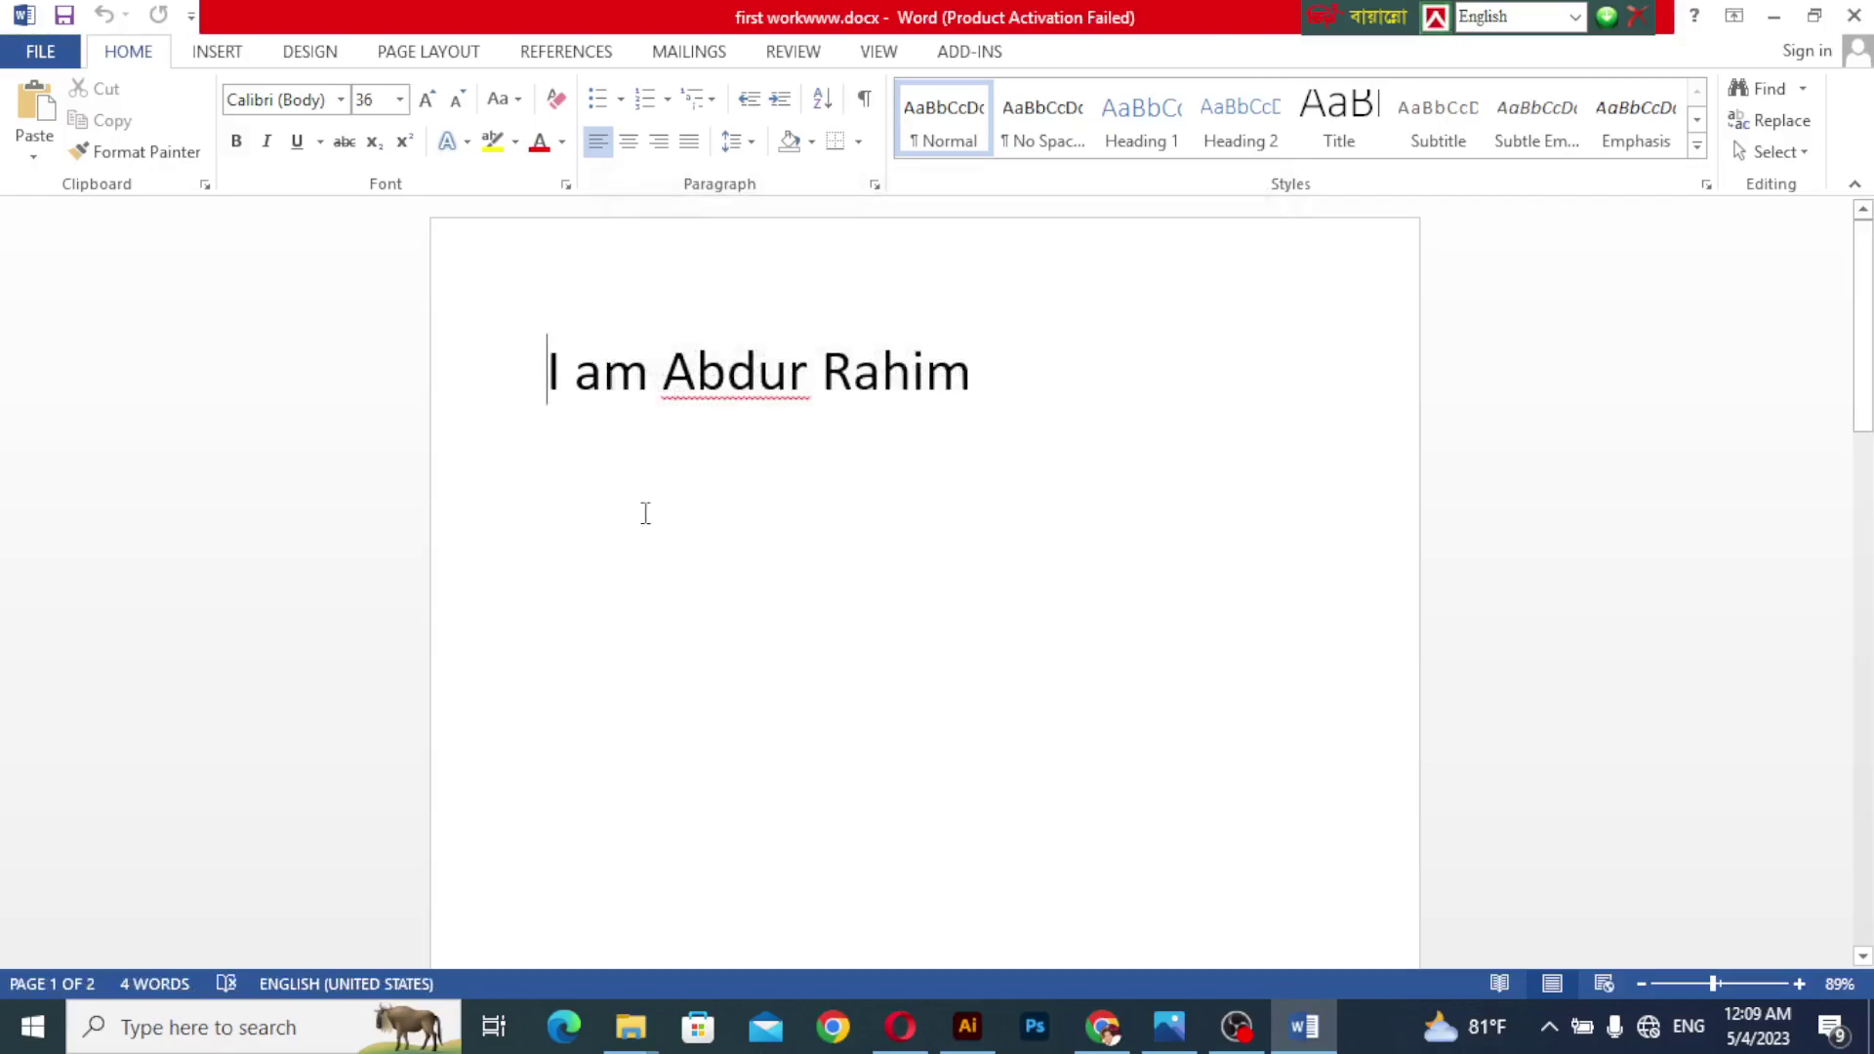
View the document's file information page, return to the text and close first workwww.docx.
{"action": "left_click", "coordinate": [33, 55]}
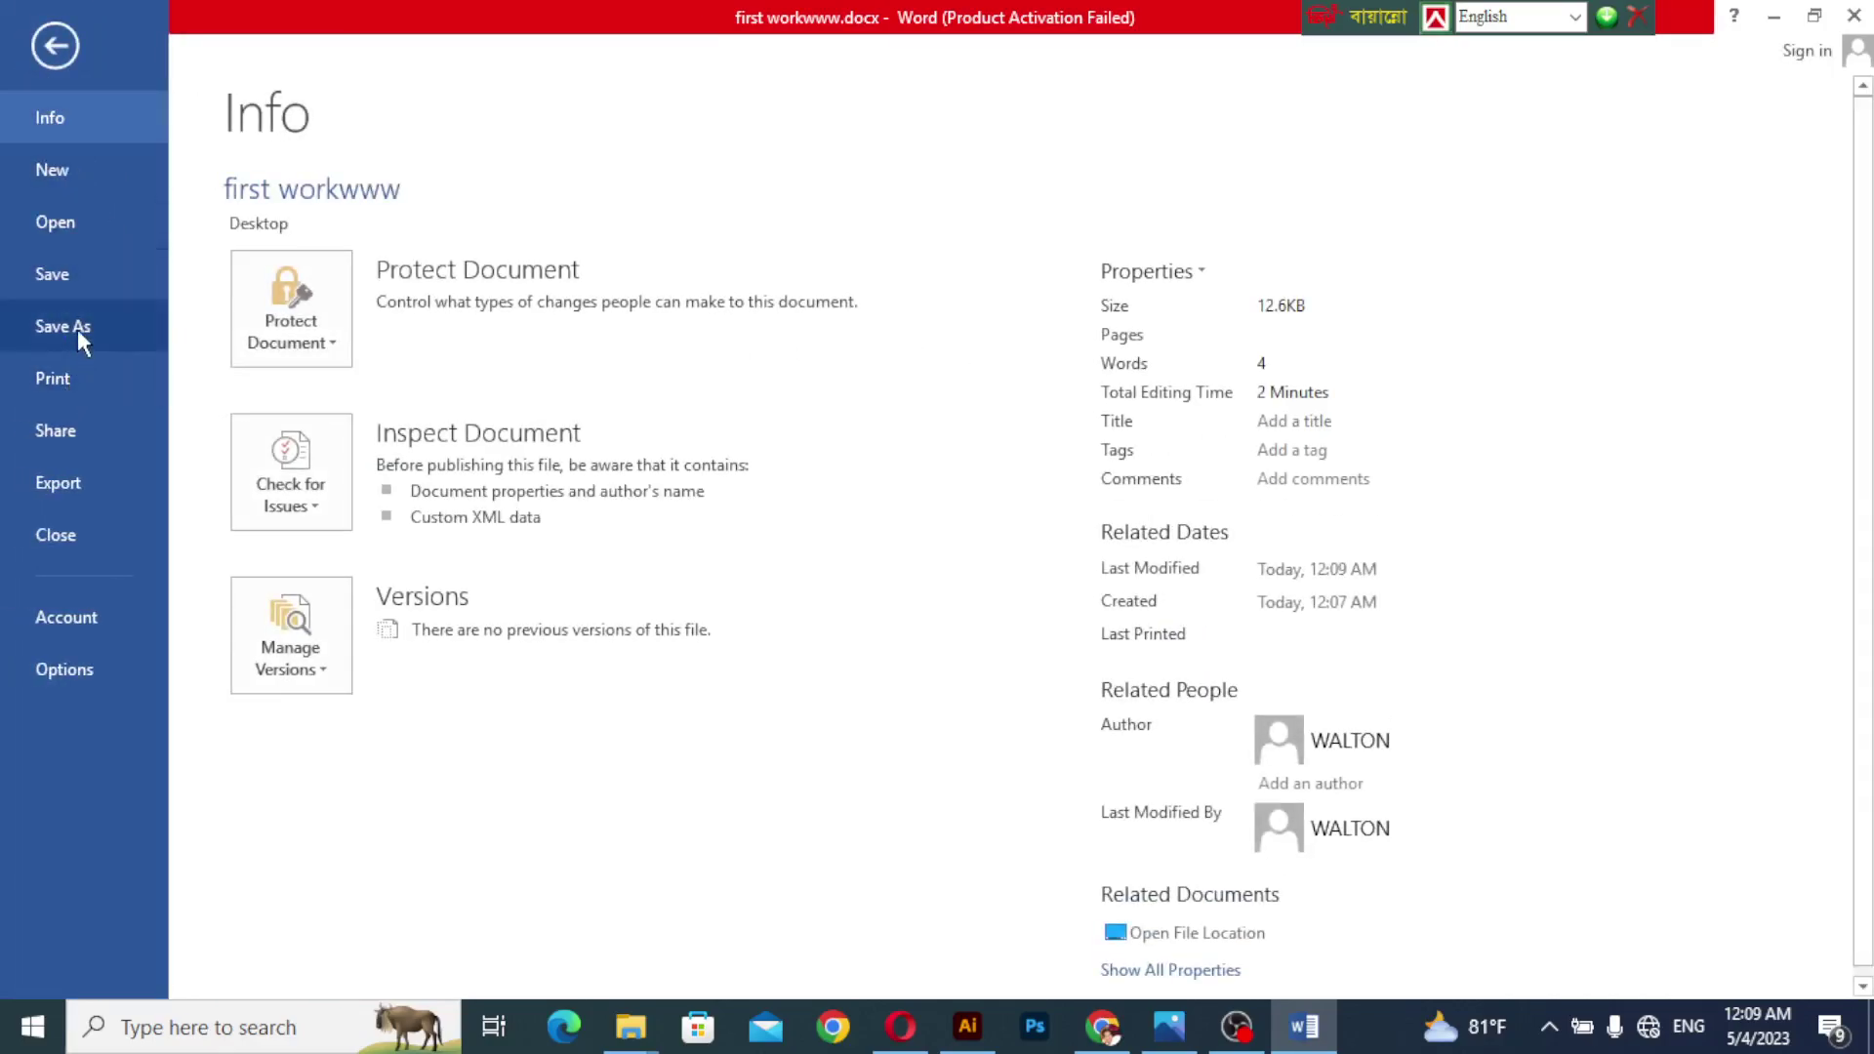
{"action": "left_click", "coordinate": [54, 46]}
{"action": "left_click", "coordinate": [43, 53]}
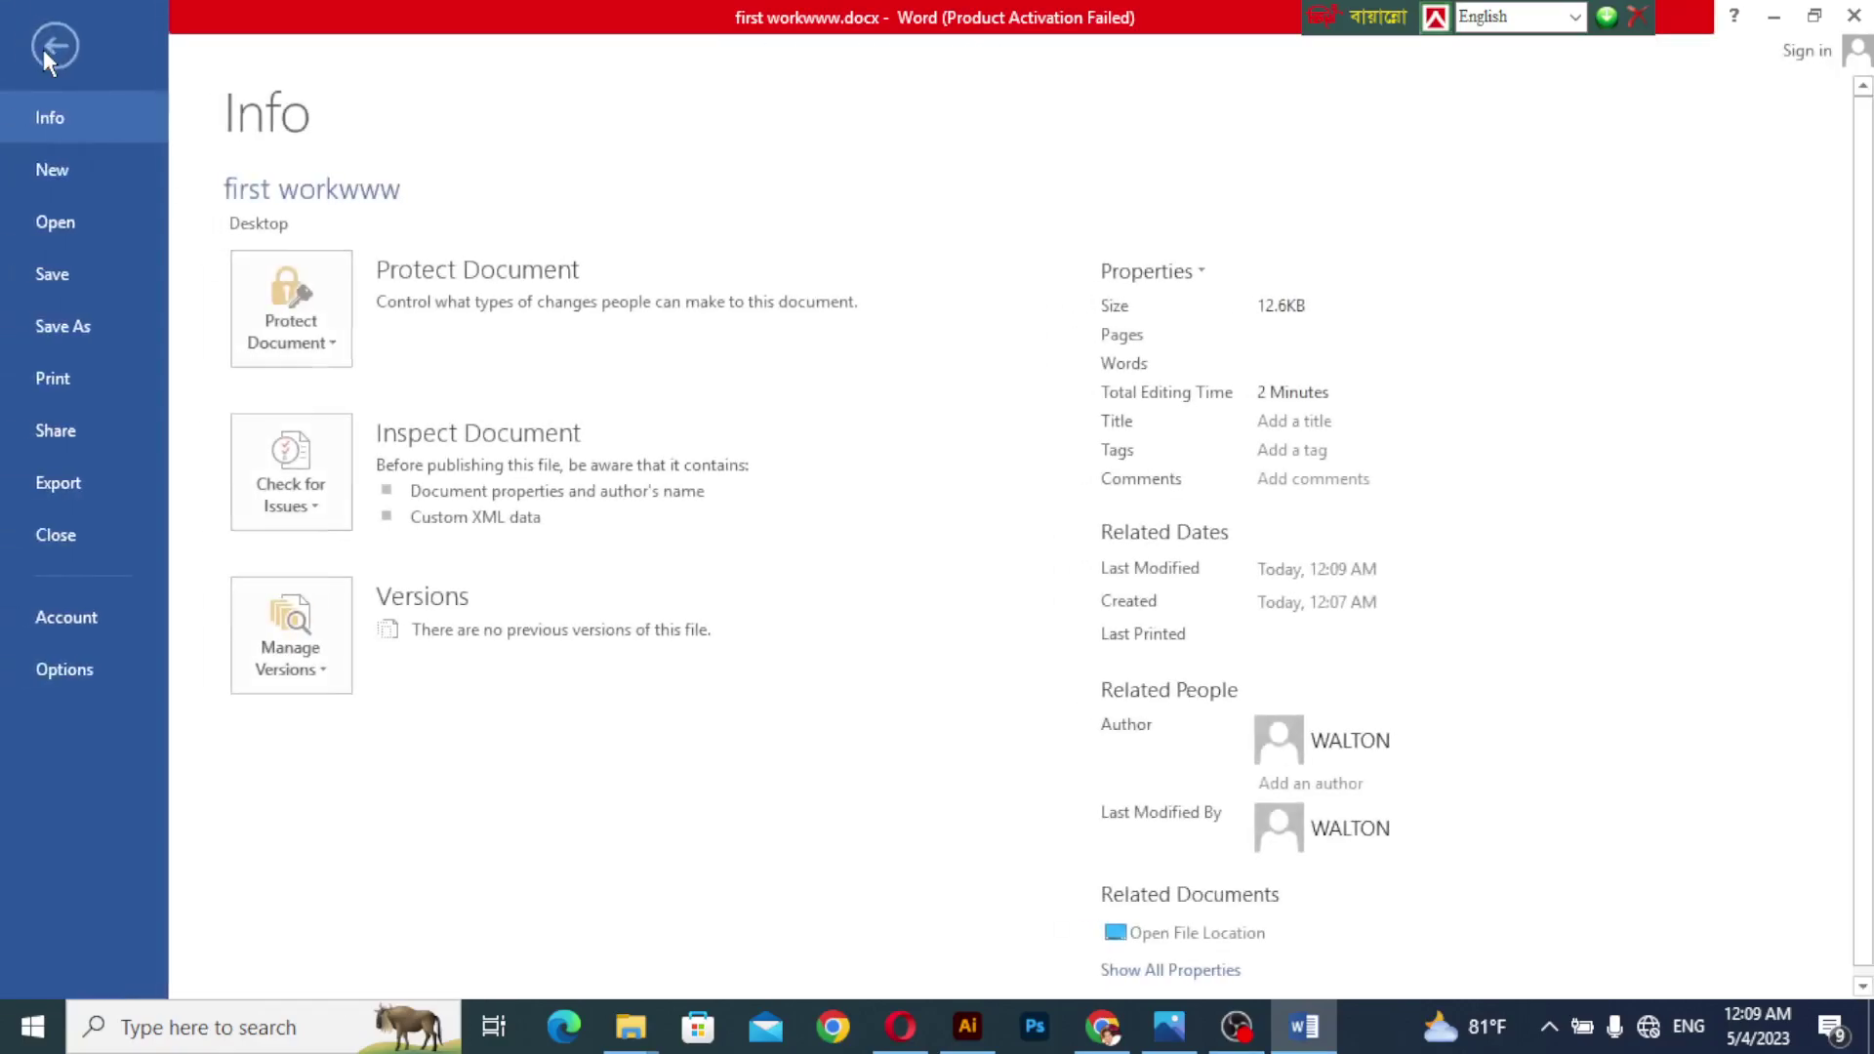
{"action": "left_click", "coordinate": [54, 45]}
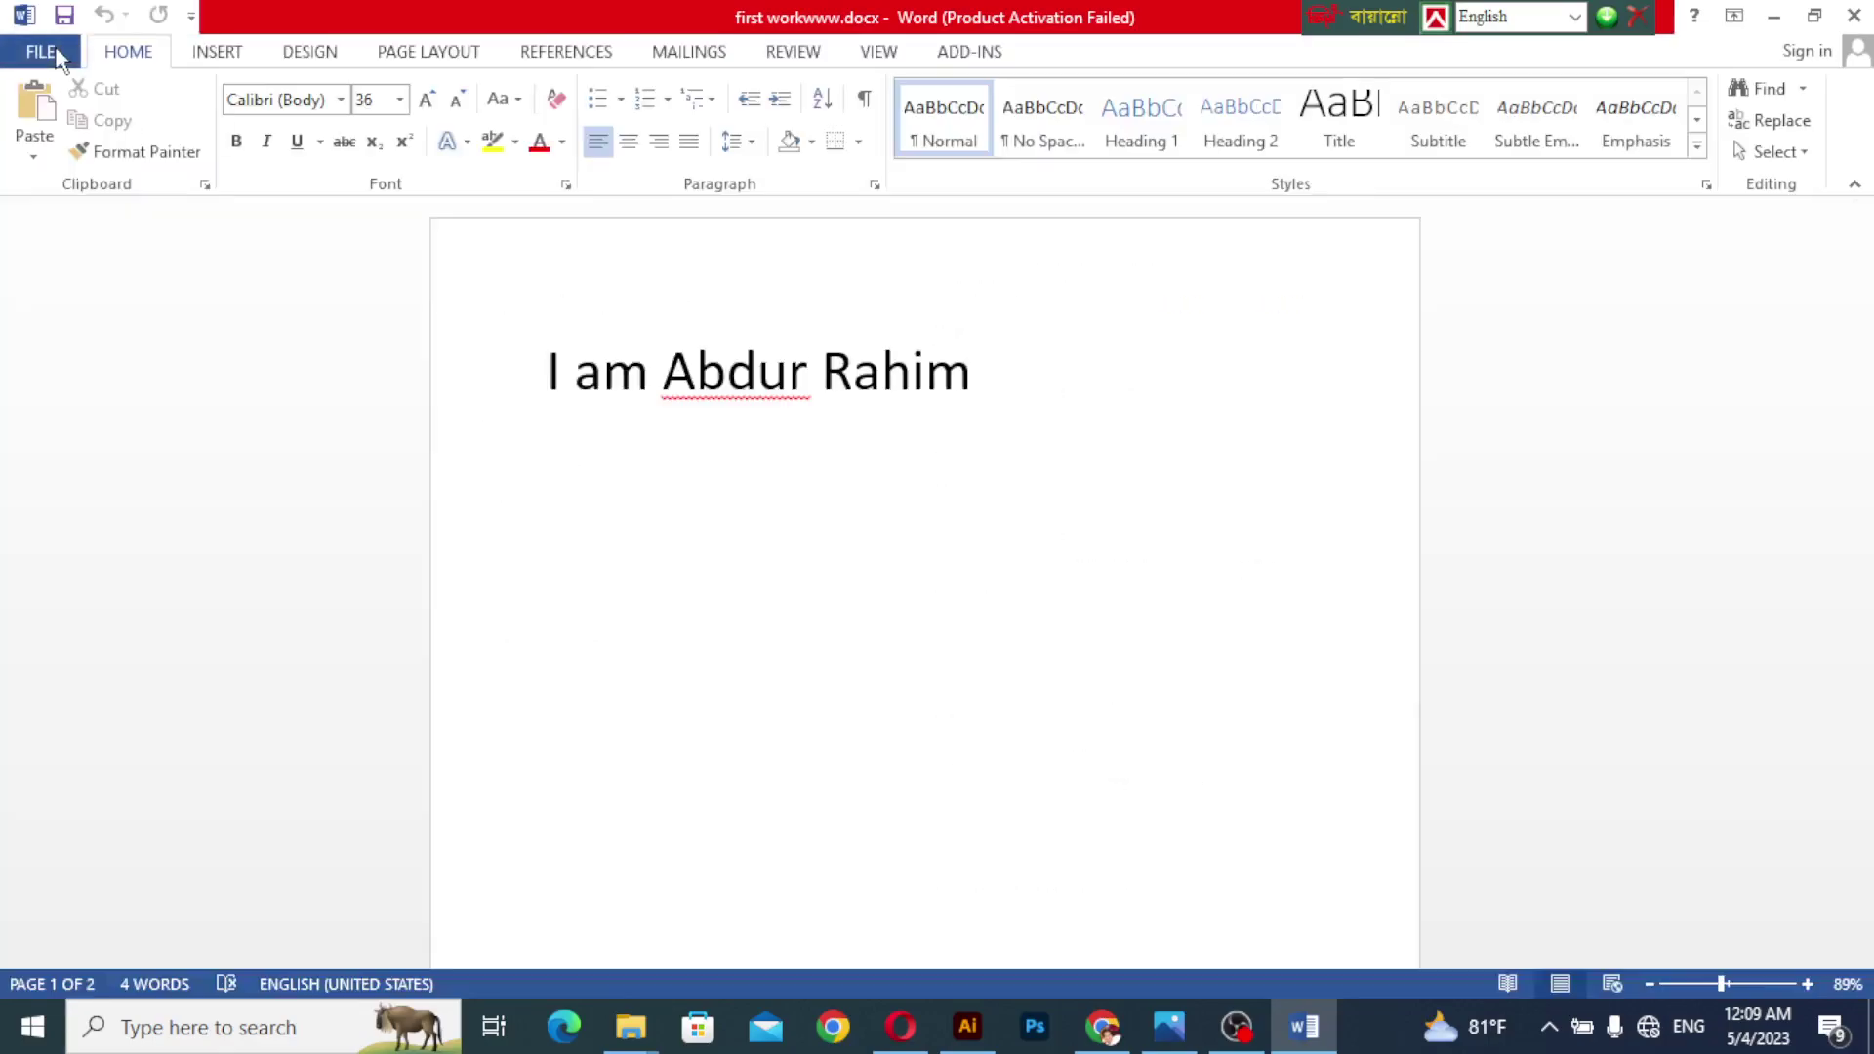
{"action": "left_click", "coordinate": [1854, 16]}
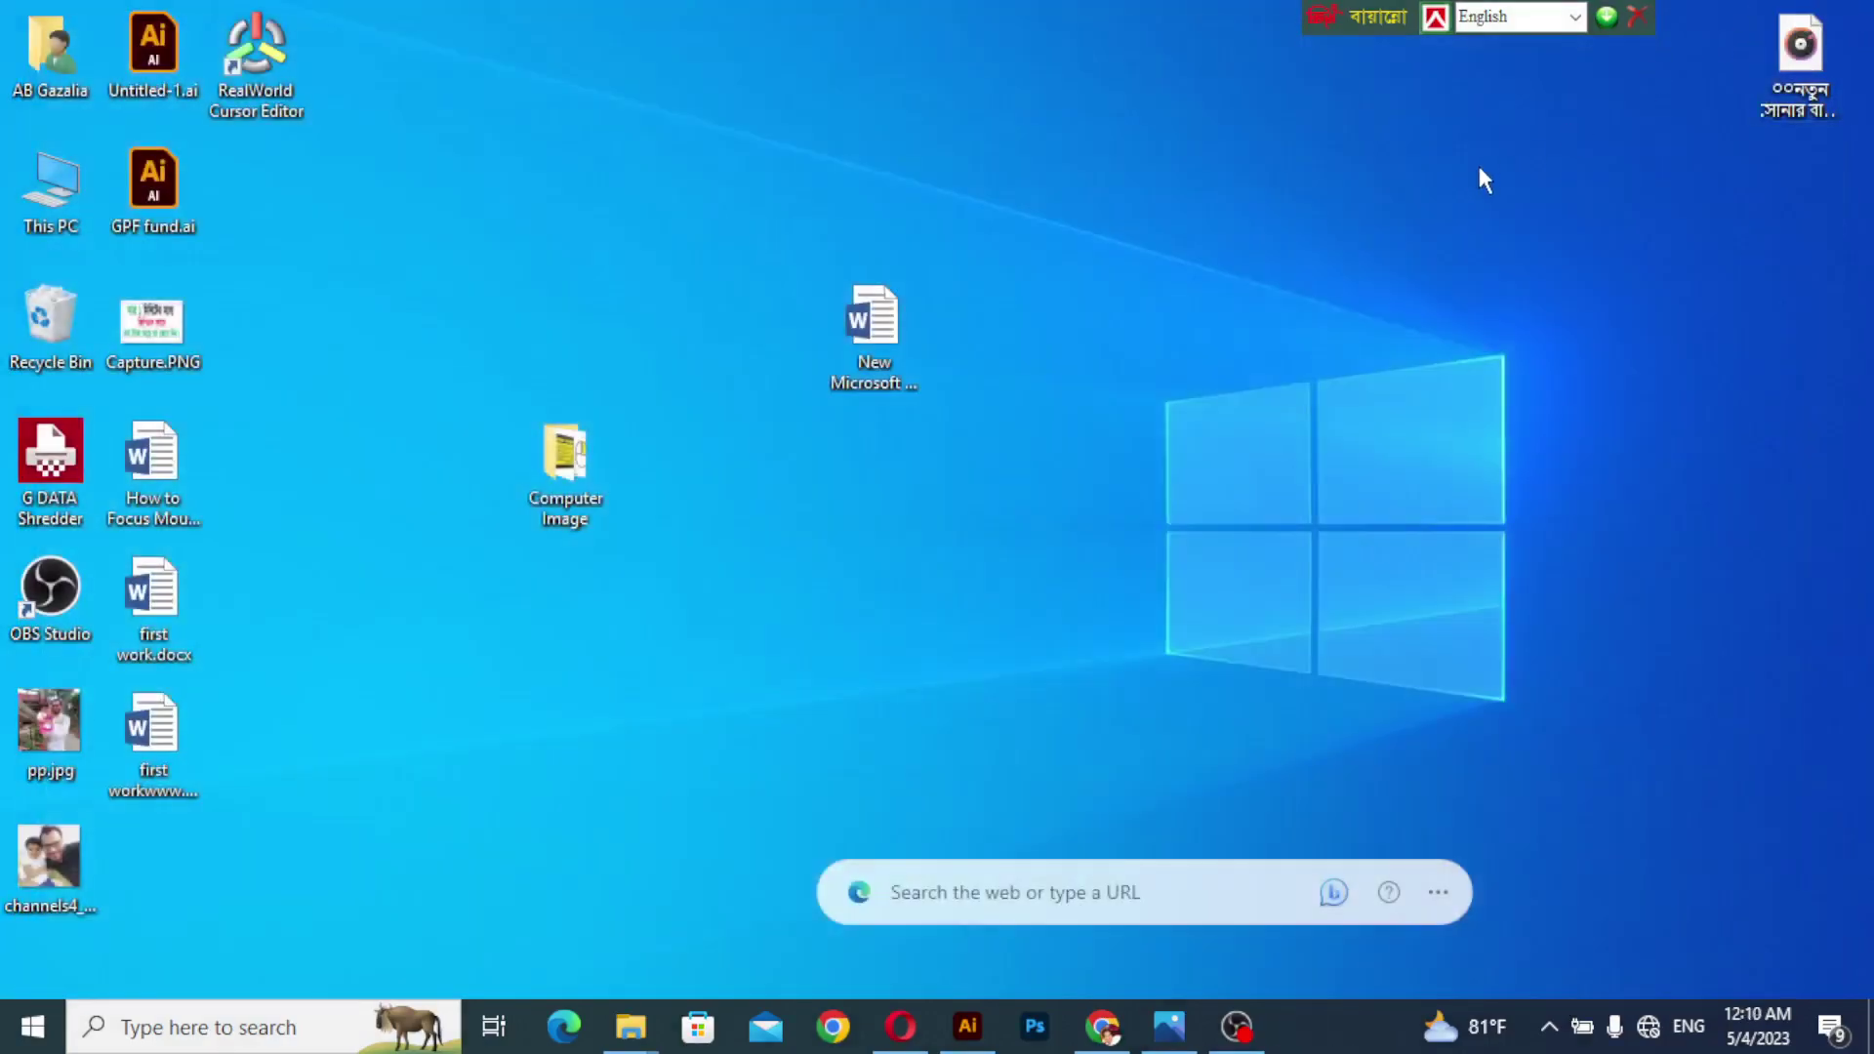
{"action": "right_click", "coordinate": [1120, 342]}
{"action": "left_click", "coordinate": [1177, 420]}
{"action": "right_click", "coordinate": [1194, 330]}
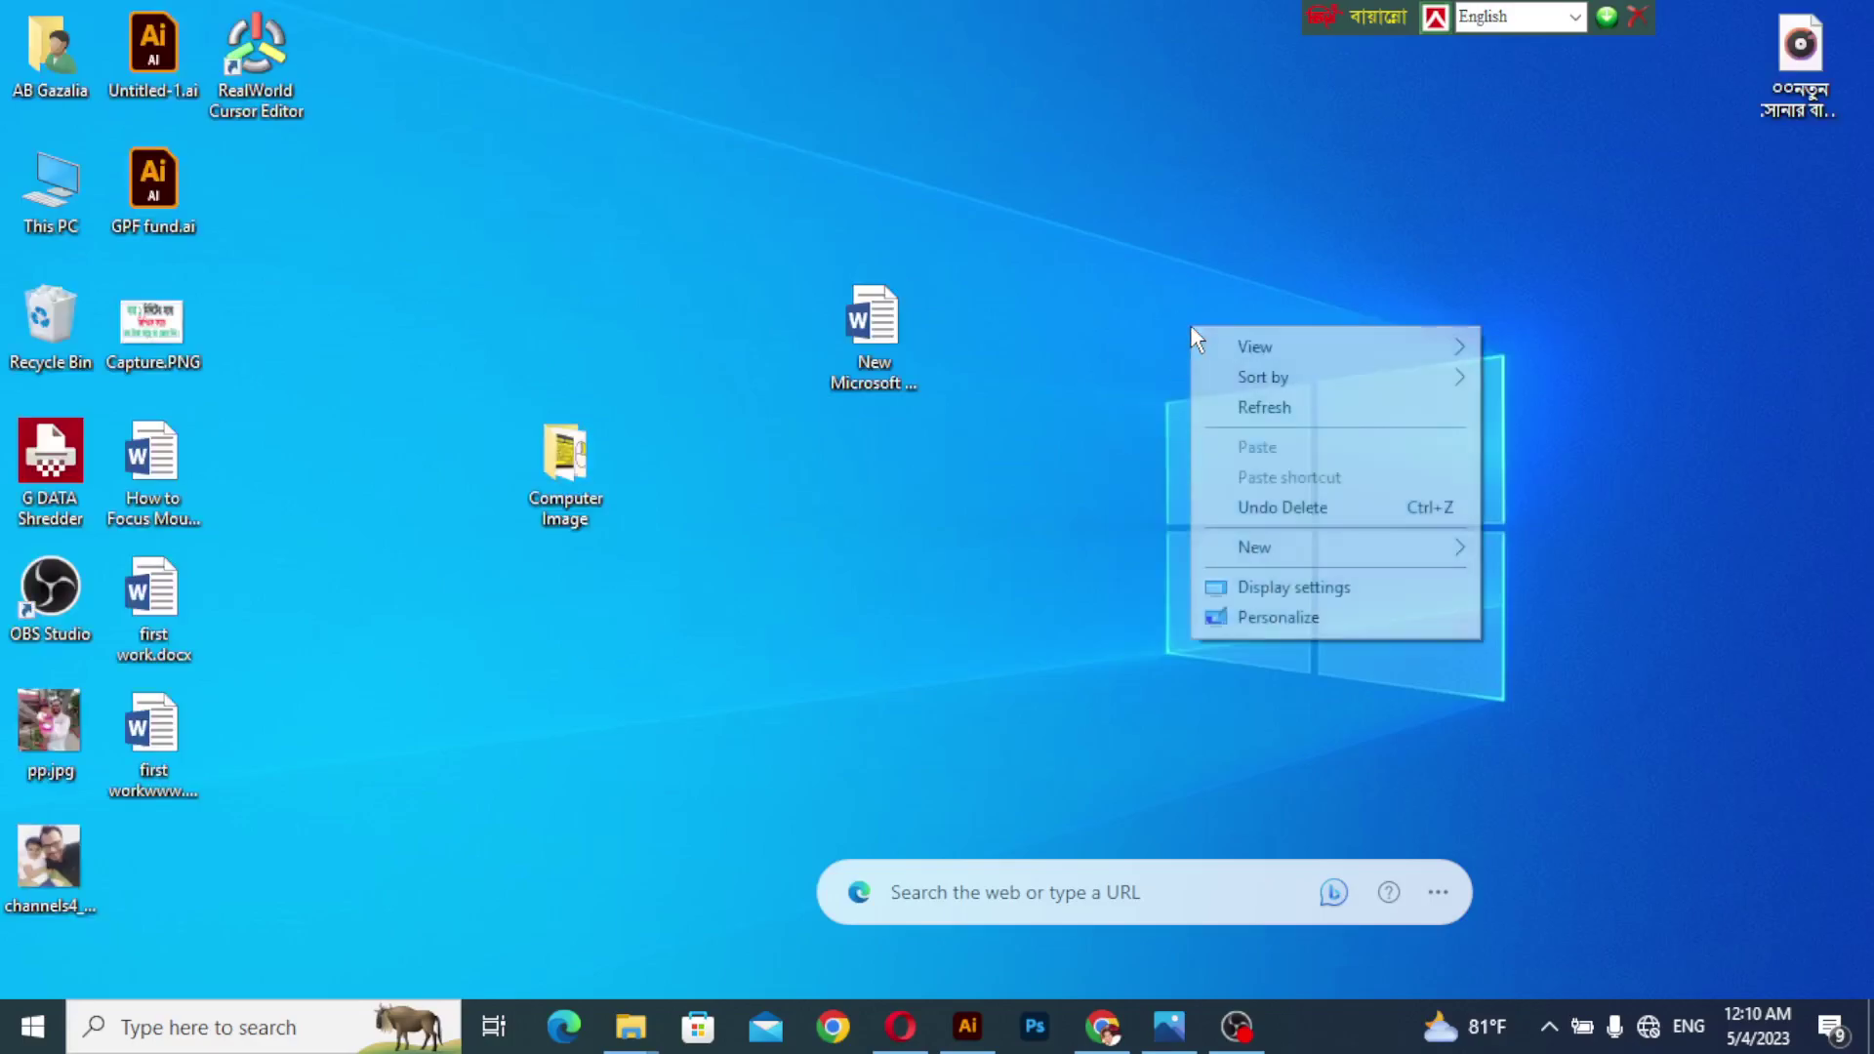
{"action": "left_click", "coordinate": [1246, 408]}
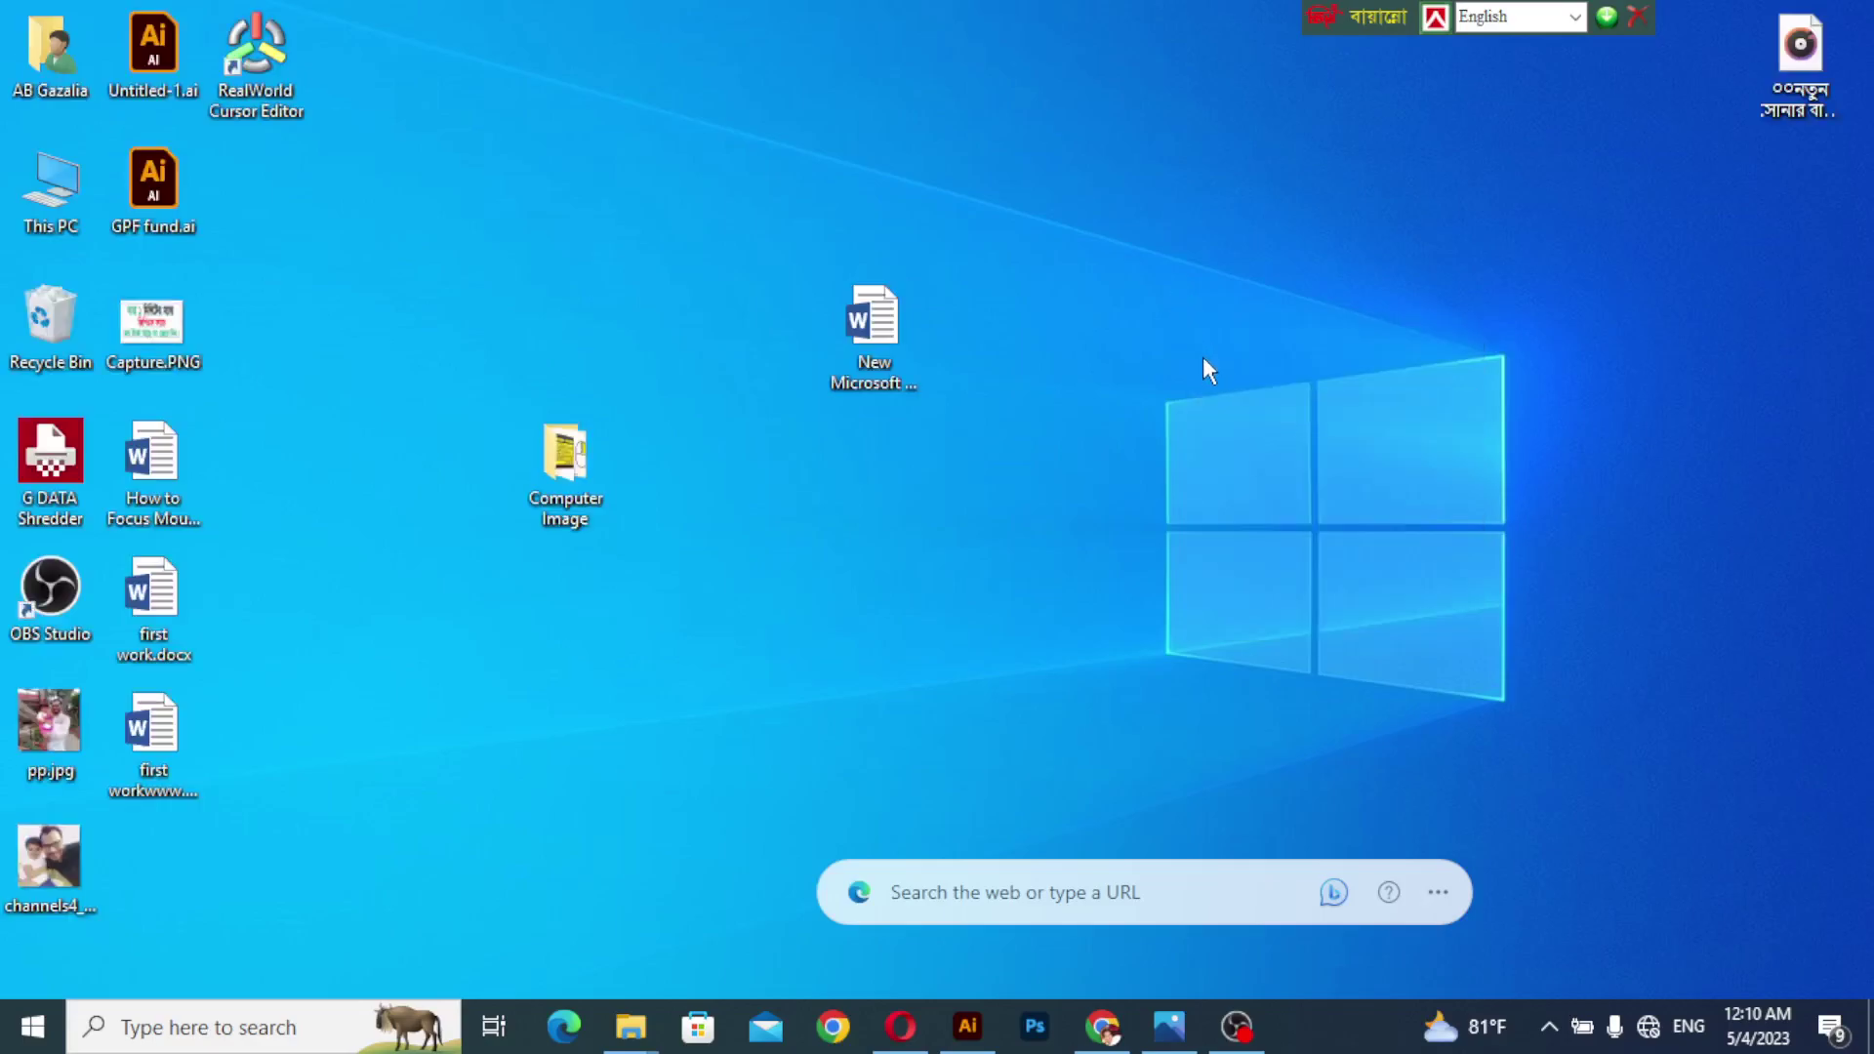
{"action": "right_click", "coordinate": [1202, 355]}
{"action": "left_click", "coordinate": [1265, 439]}
{"action": "right_click", "coordinate": [1171, 513]}
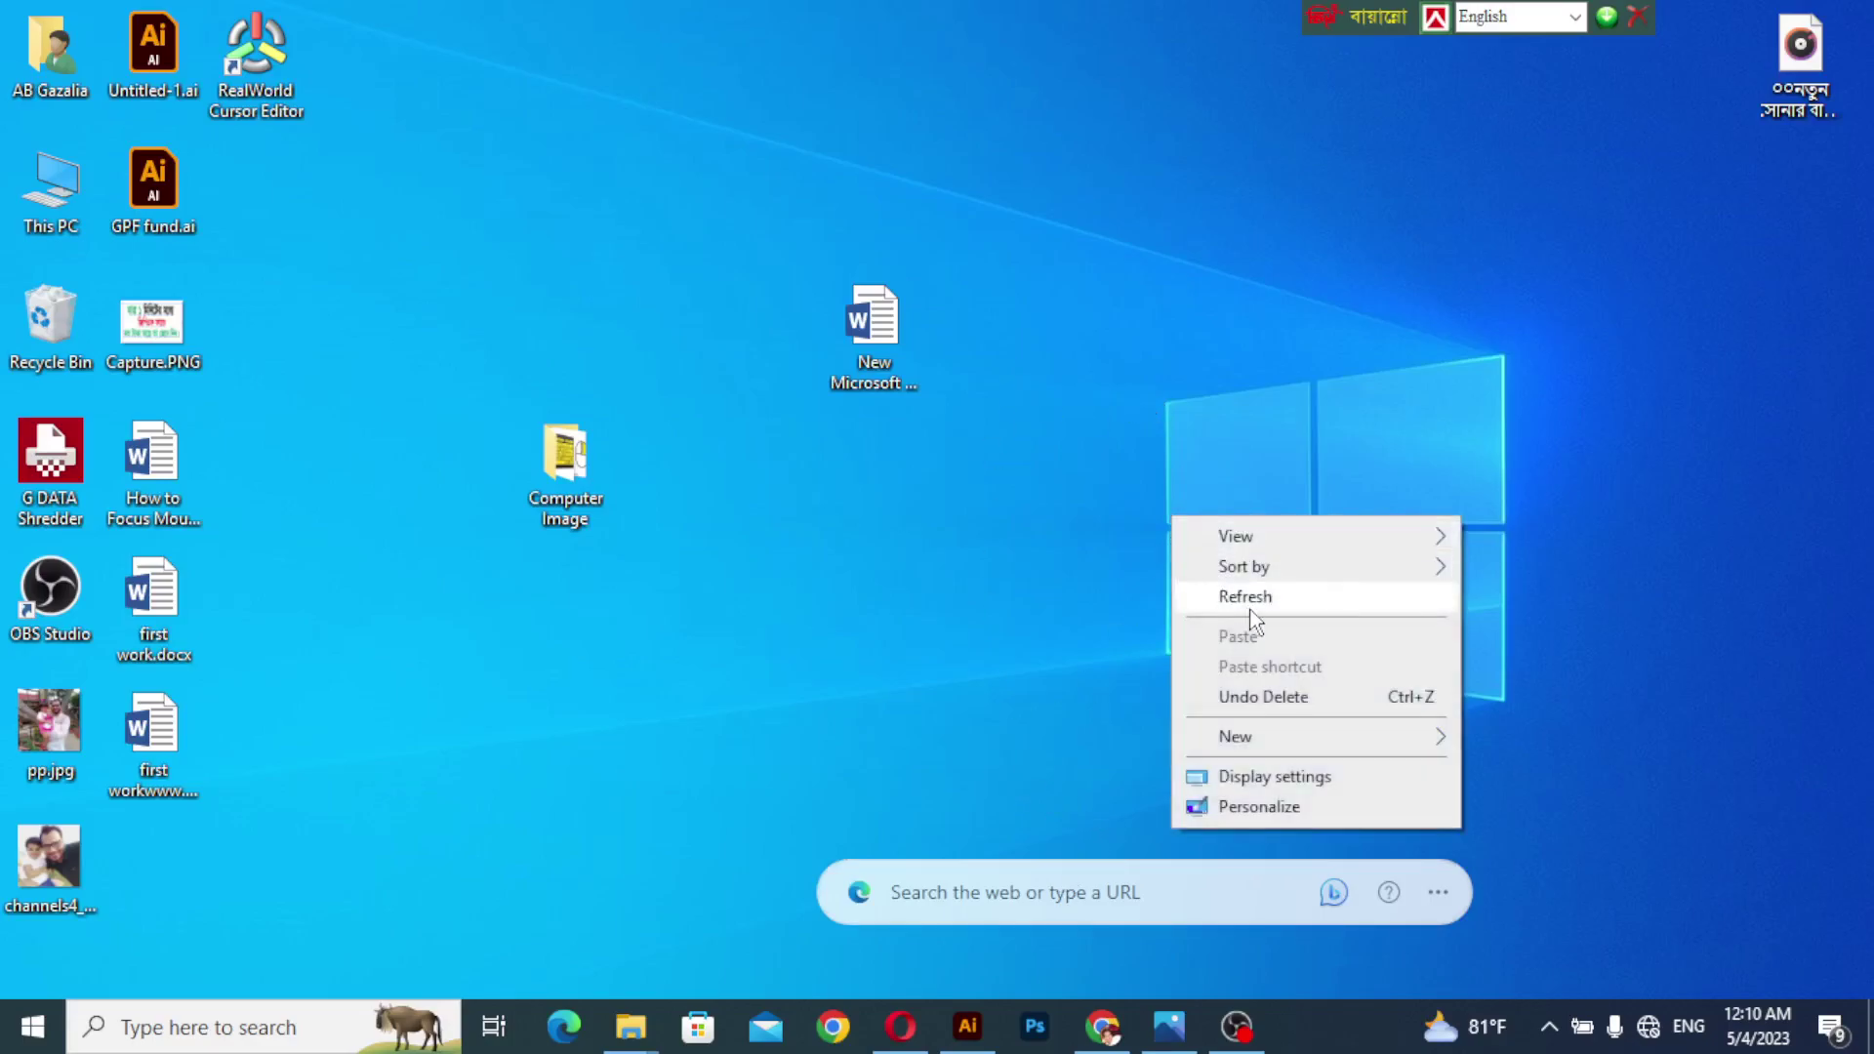
{"action": "left_click", "coordinate": [1251, 597]}
{"action": "right_click", "coordinate": [1206, 478]}
{"action": "left_click", "coordinate": [1255, 560]}
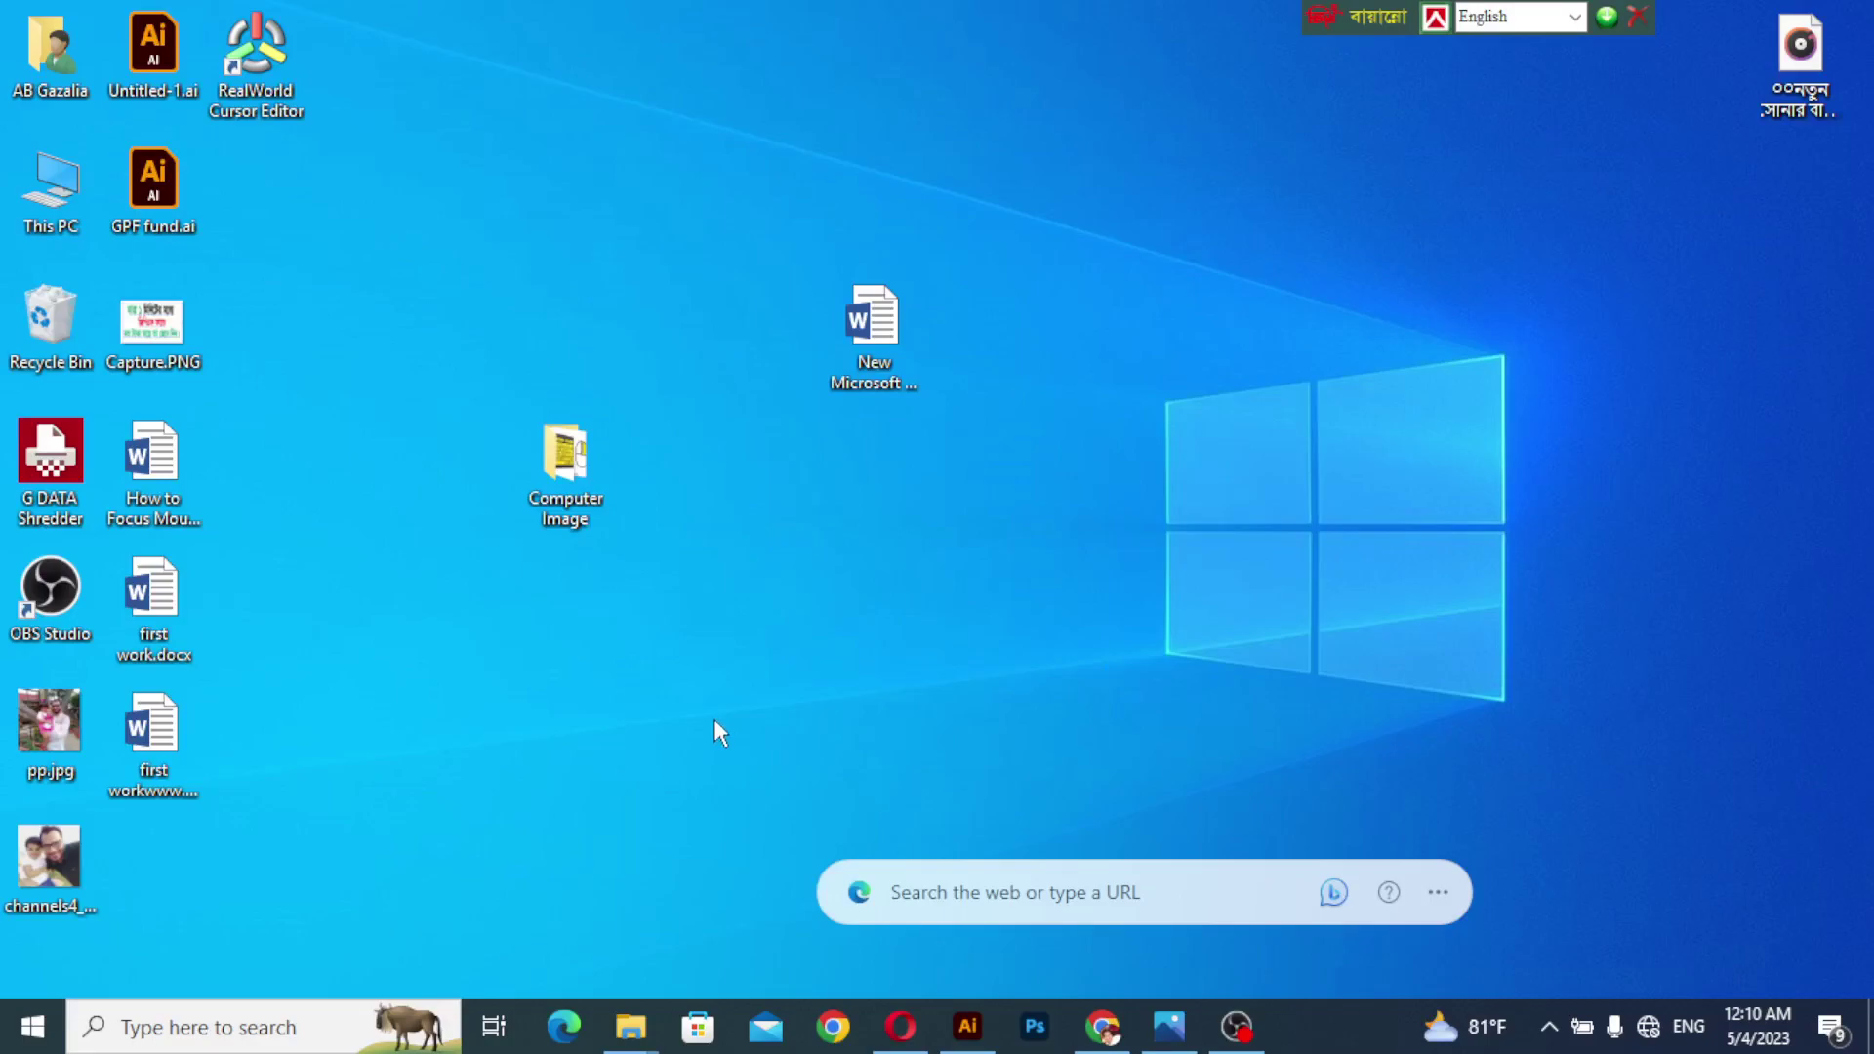
Open first work.docx from the desktop and delete all text below its first line.
{"action": "double_click", "coordinate": [171, 603]}
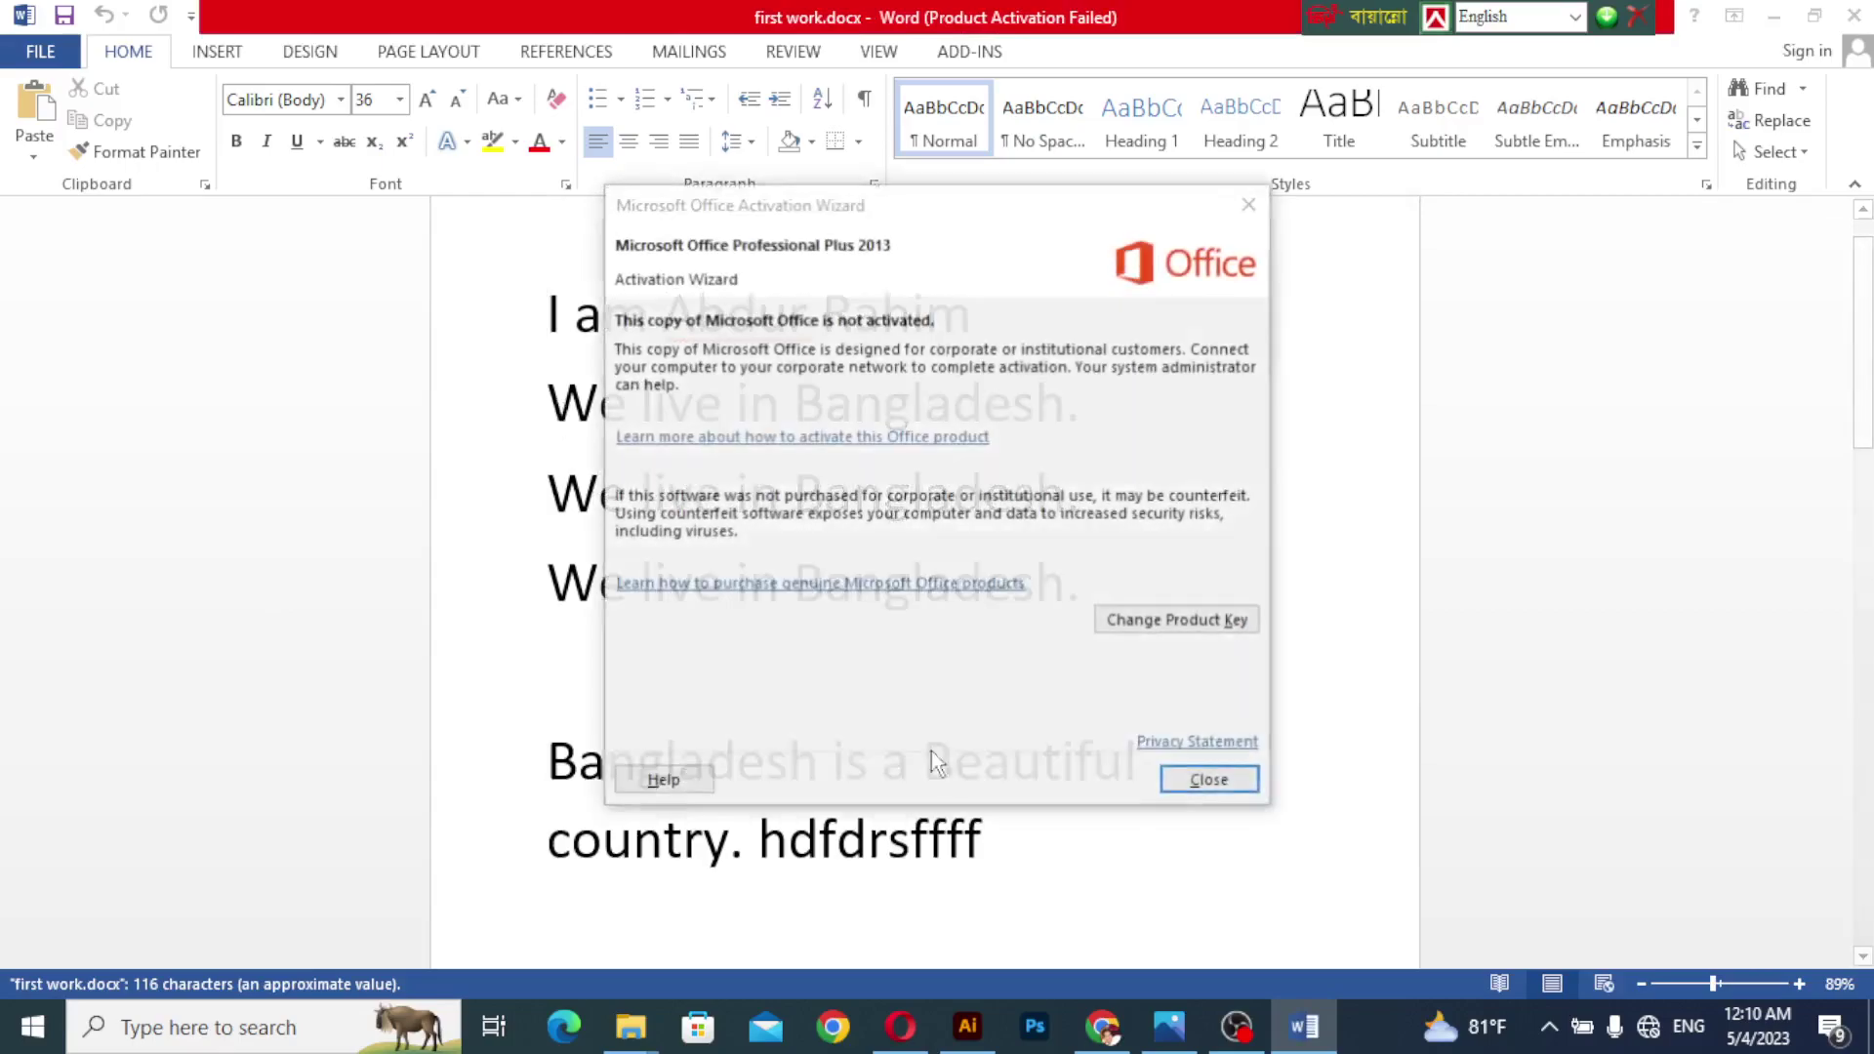
{"action": "left_click", "coordinate": [1202, 781]}
{"action": "left_click_drag", "start_coordinate": [548, 410], "coordinate": [980, 841]}
{"action": "key", "text": "Delete"}
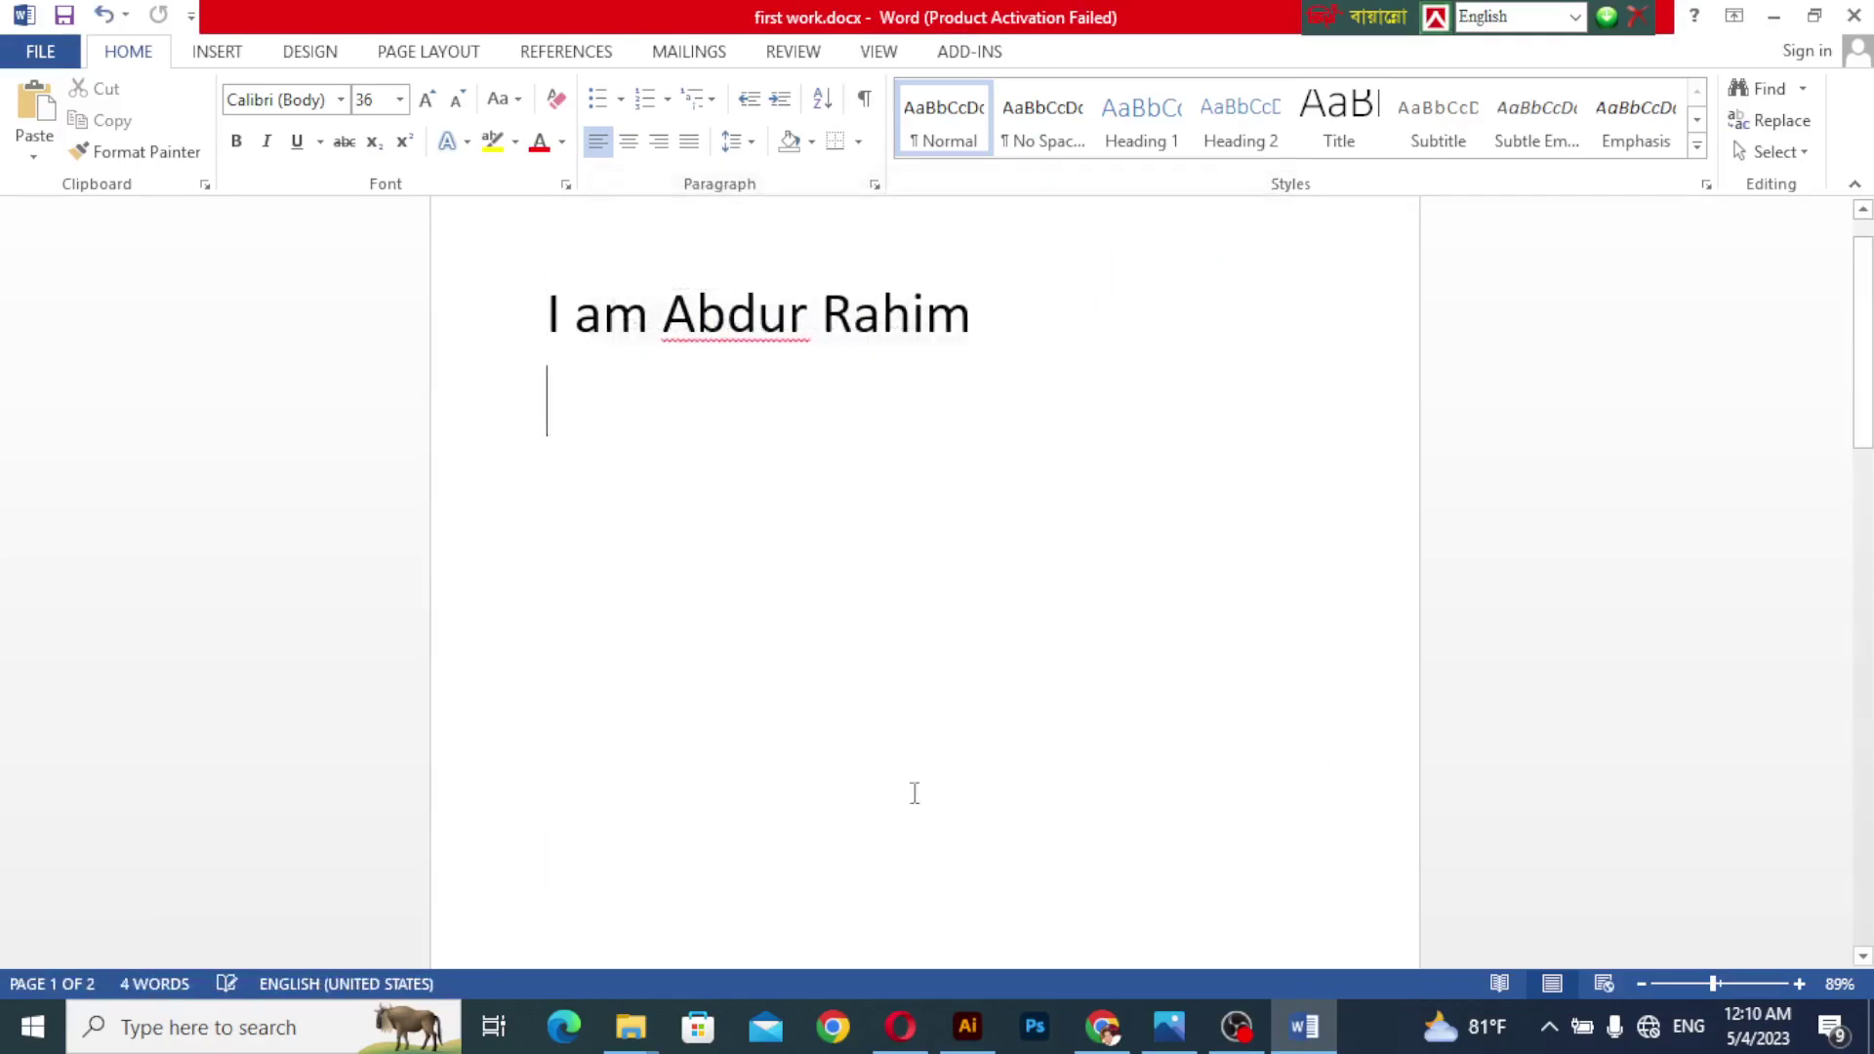
{"action": "scroll", "coordinate": [749, 668], "scroll_direction": "up", "scroll_amount": 1}
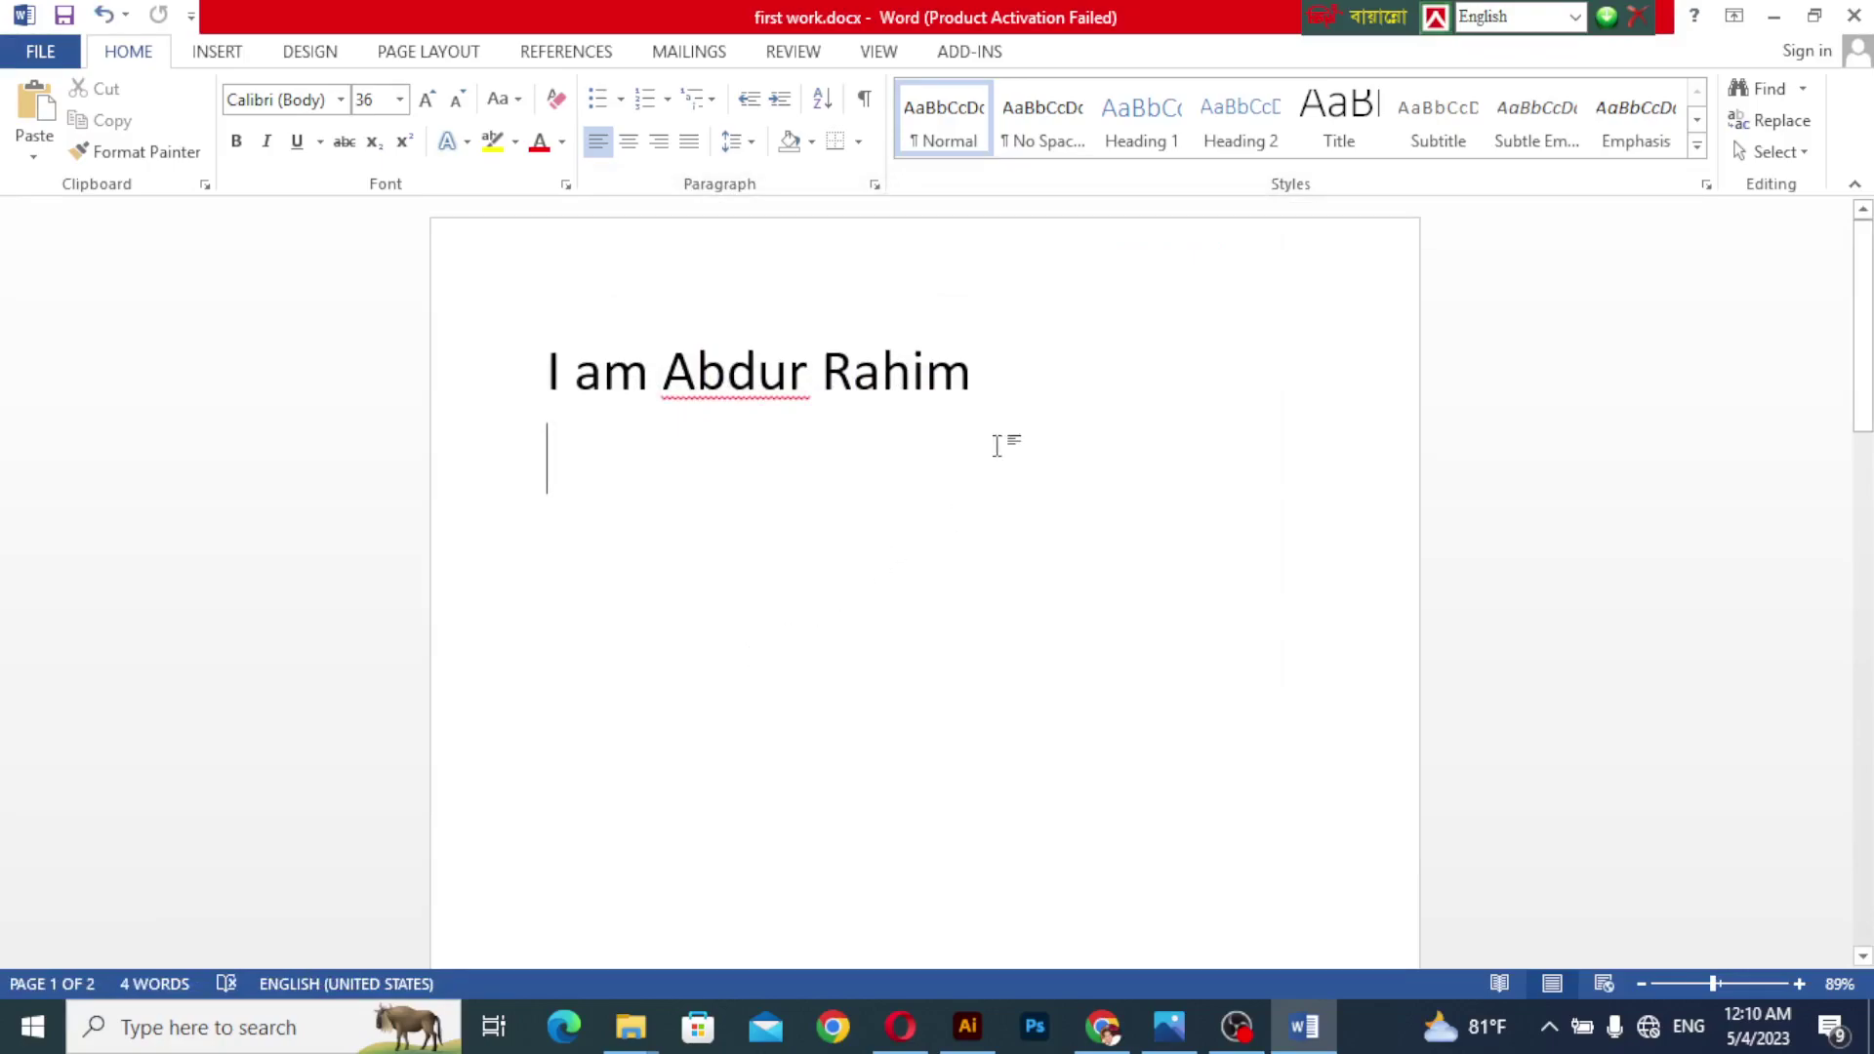
Move the floating keyboard-language bar farther away from the document's title.
{"action": "left_click_drag", "start_coordinate": [1012, 384], "coordinate": [481, 364]}
{"action": "left_click", "coordinate": [509, 517]}
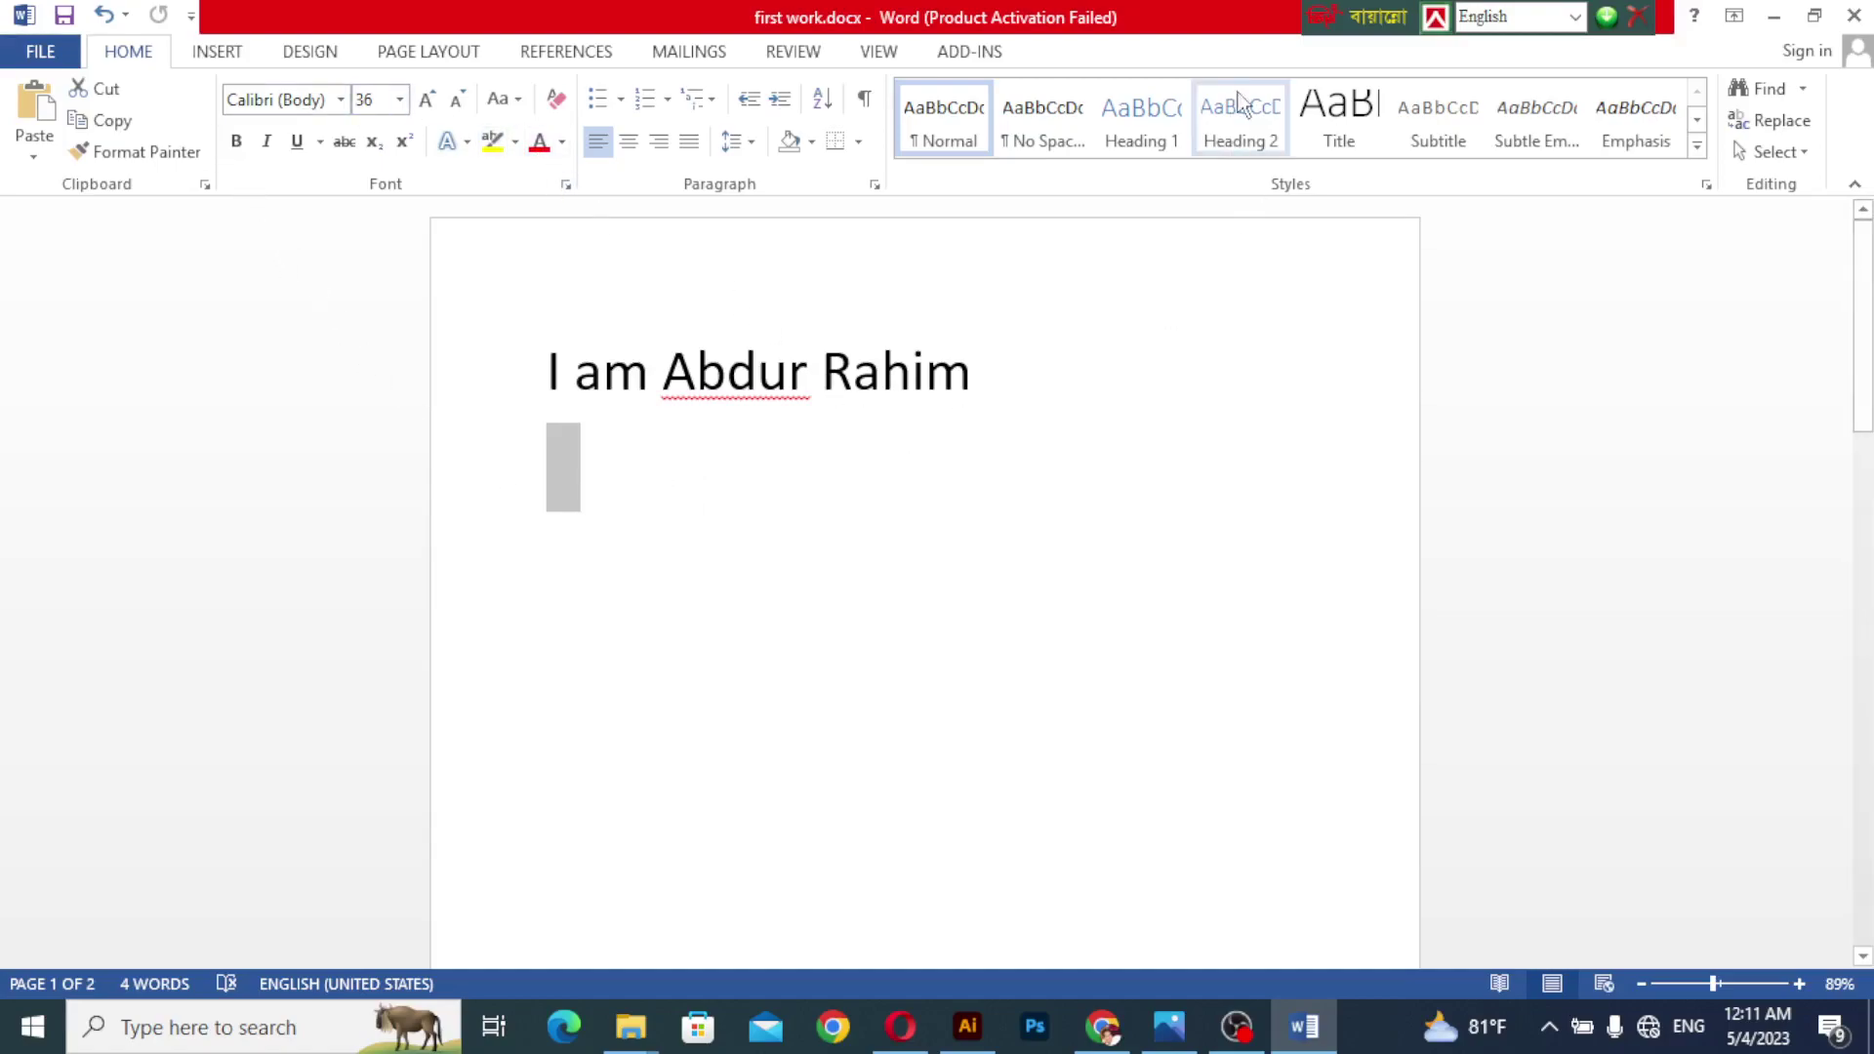
{"action": "left_click", "coordinate": [1346, 12]}
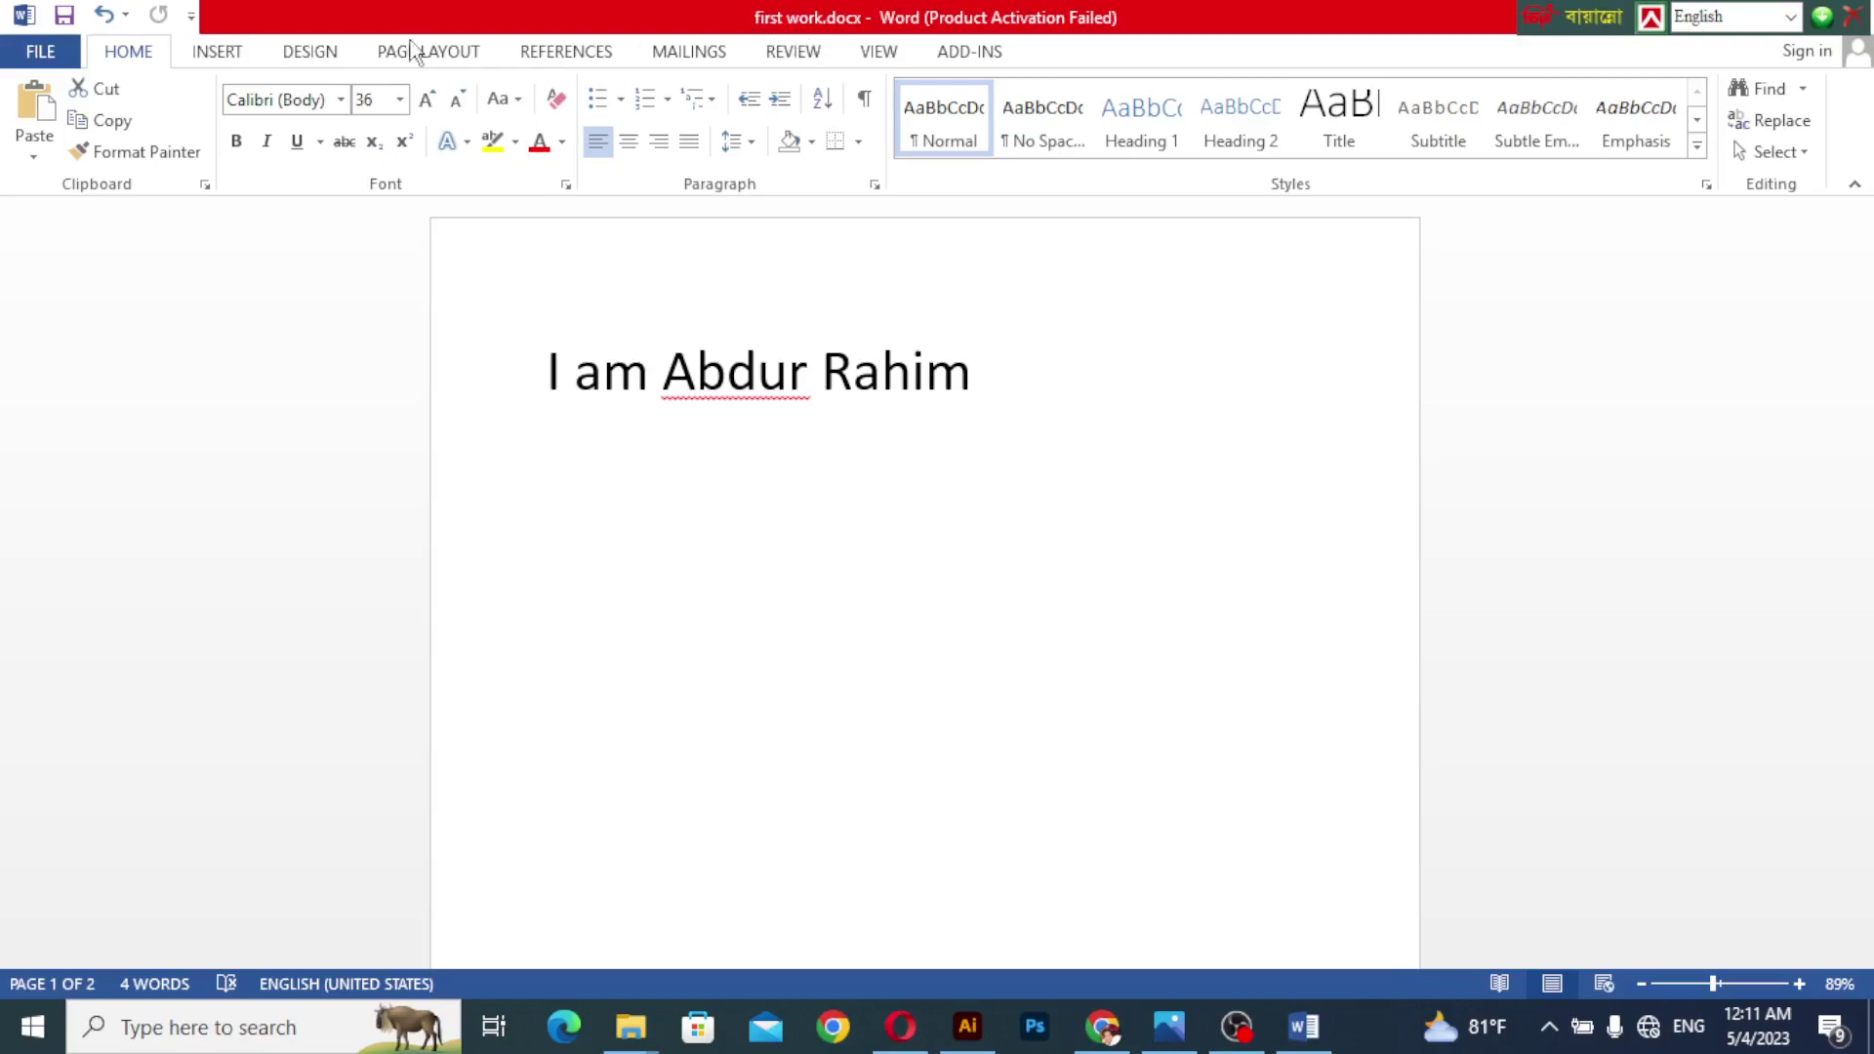
{"action": "key", "text": "shift+Right"}
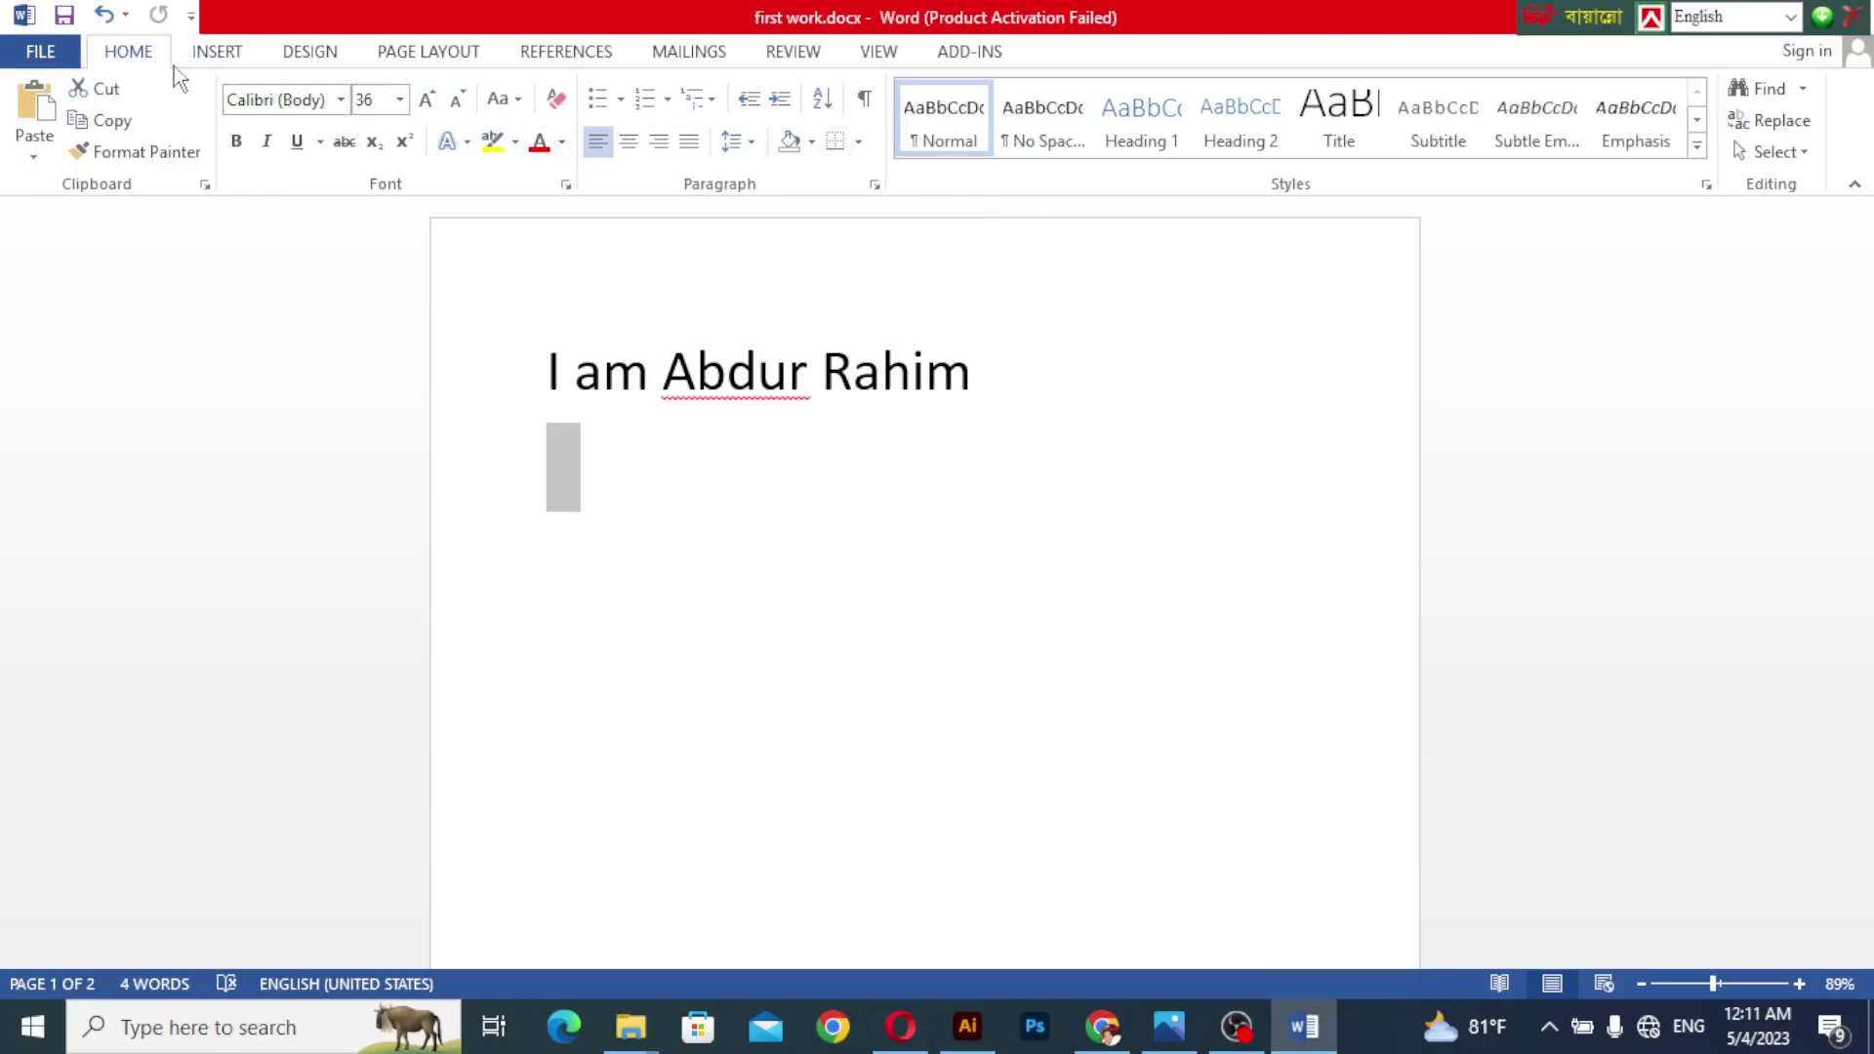
Look through the available home, insert, design and page layout commands.
{"action": "left_click", "coordinate": [217, 54]}
{"action": "left_click", "coordinate": [312, 57]}
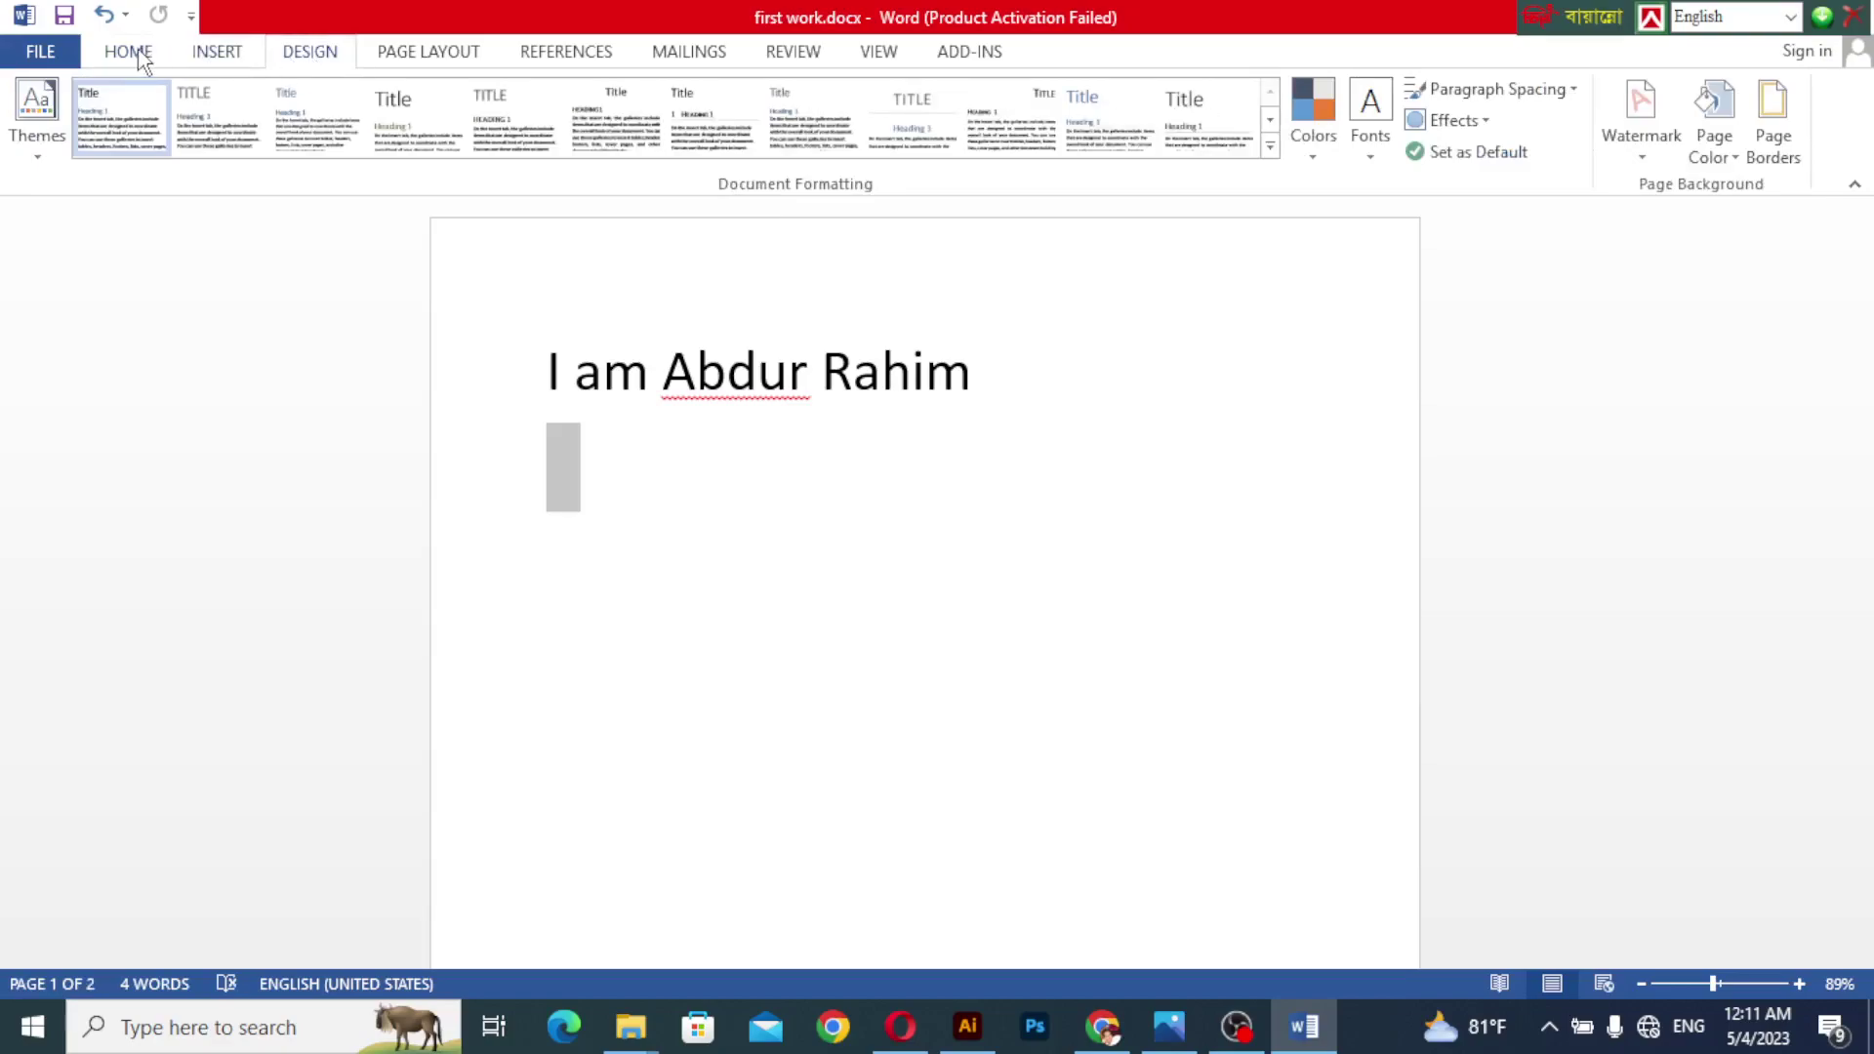
{"action": "left_click", "coordinate": [144, 57]}
{"action": "left_click", "coordinate": [209, 57]}
{"action": "left_click", "coordinate": [325, 56]}
{"action": "left_click", "coordinate": [444, 59]}
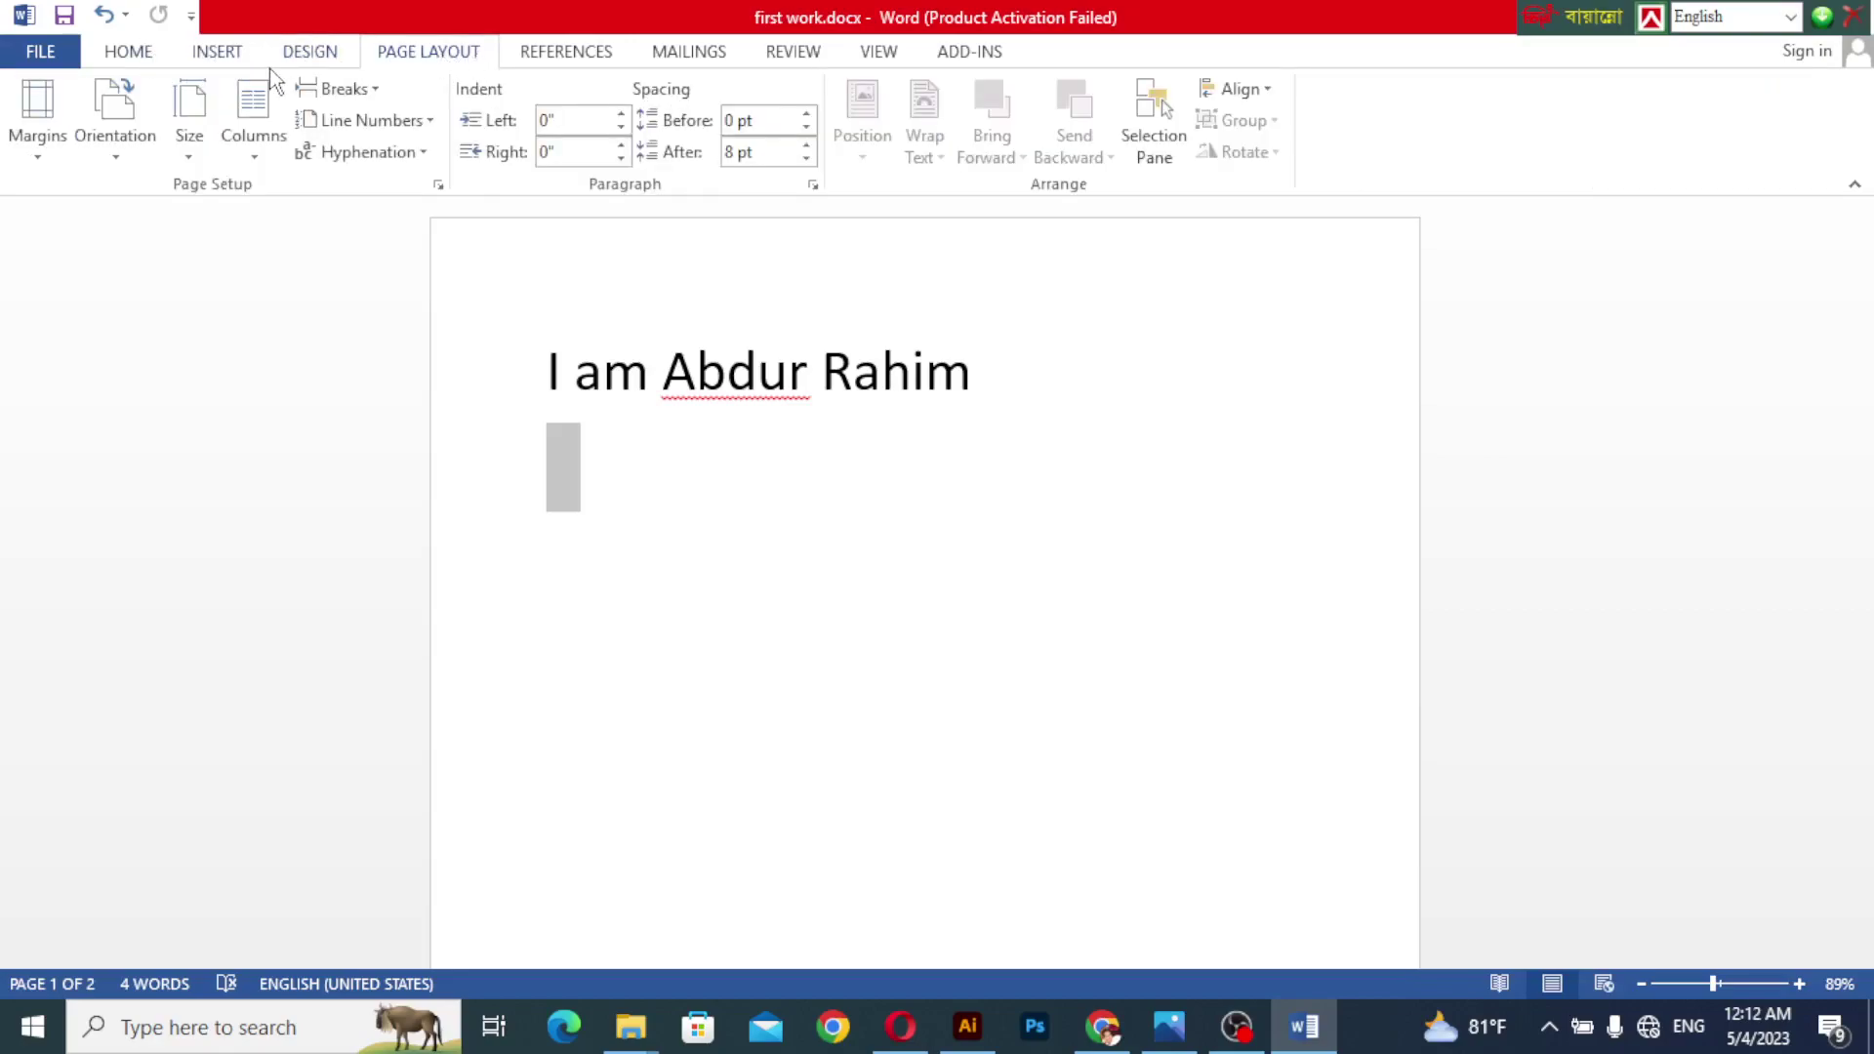
Examine the new-document templates and the recent documents list, and return to first work.docx.
{"action": "left_click", "coordinate": [43, 54]}
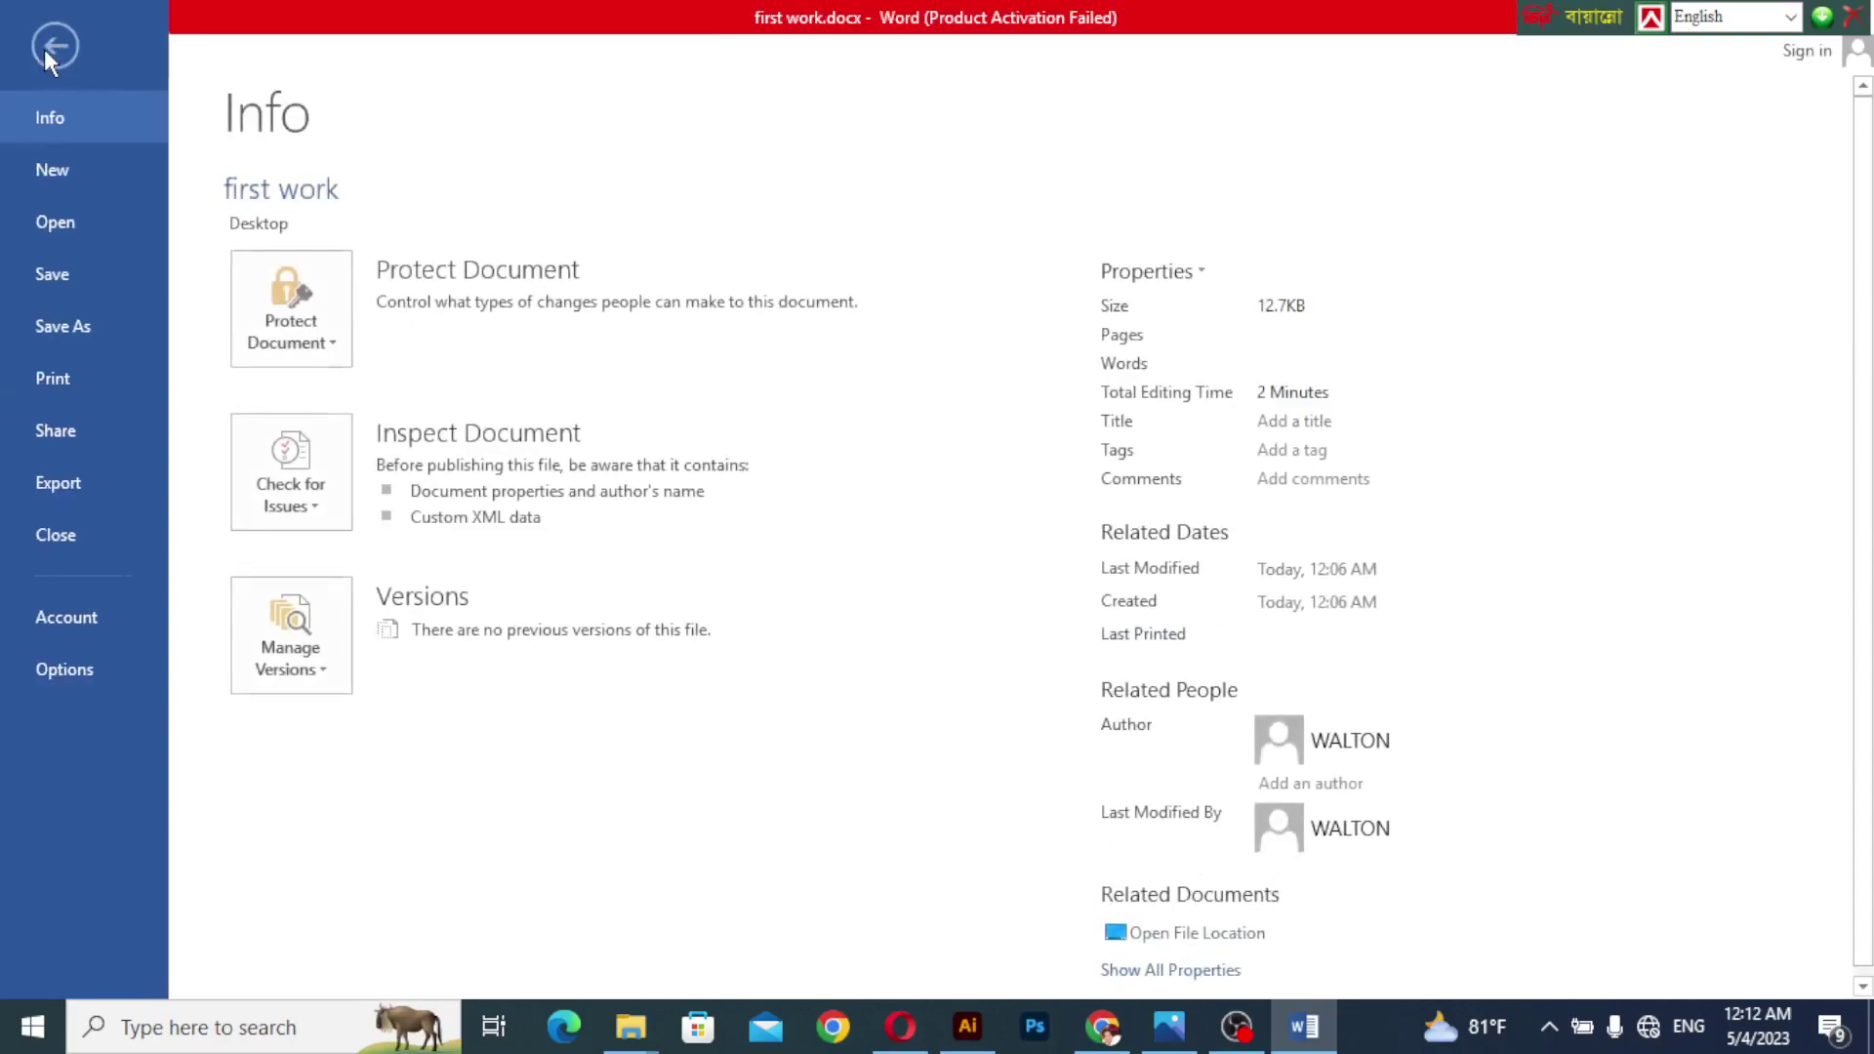
{"action": "left_click", "coordinate": [64, 178]}
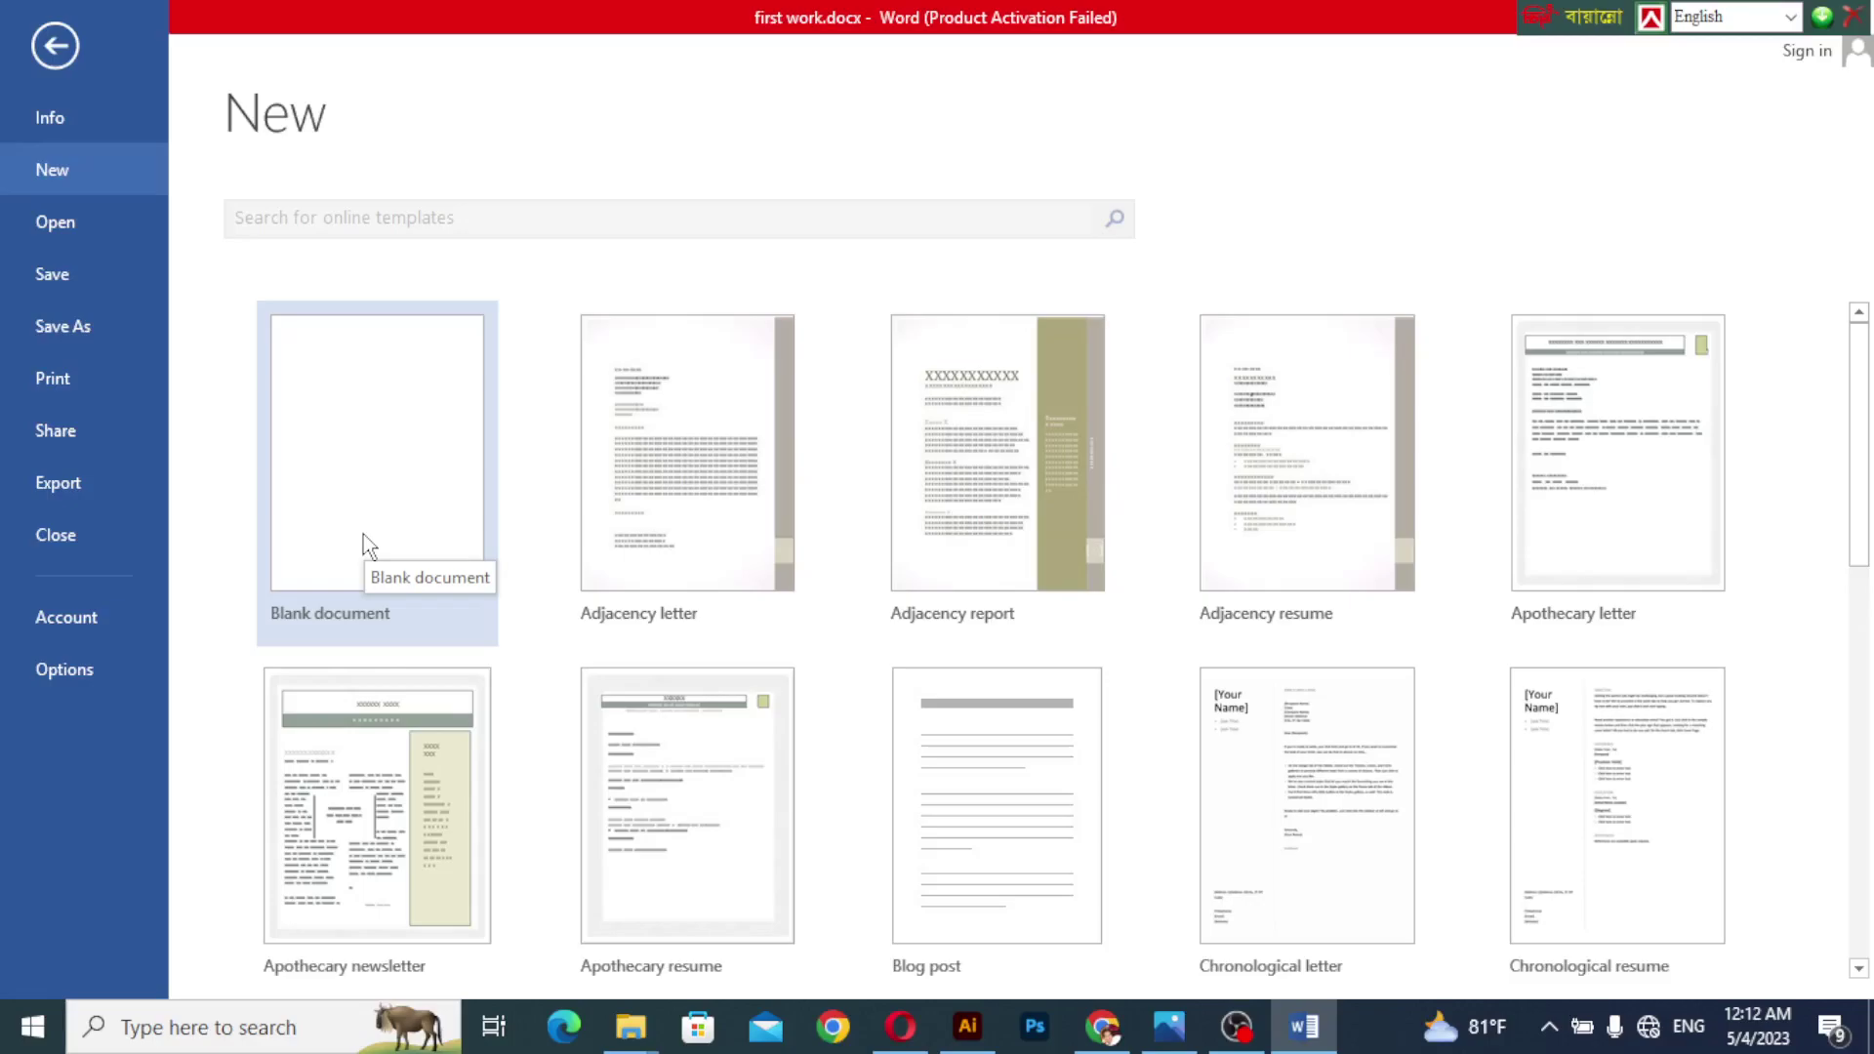
{"action": "left_click", "coordinate": [74, 233]}
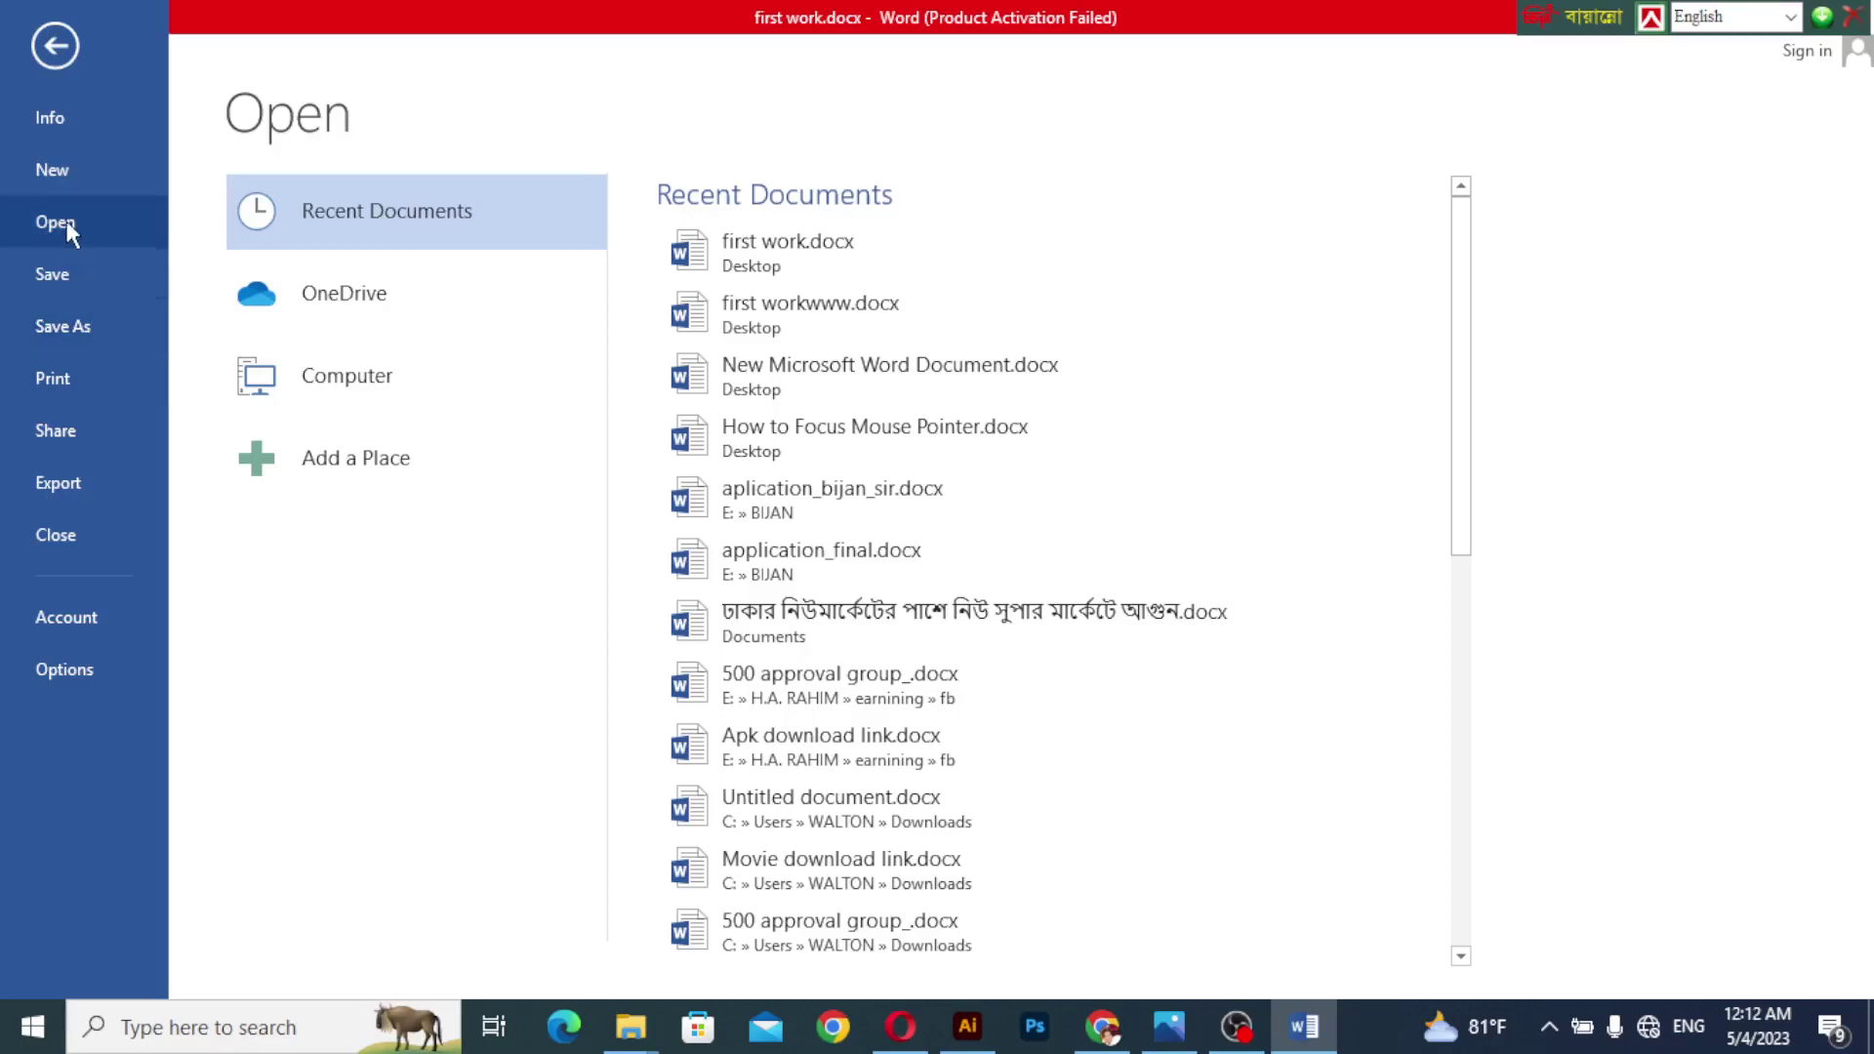
{"action": "left_click", "coordinate": [56, 58]}
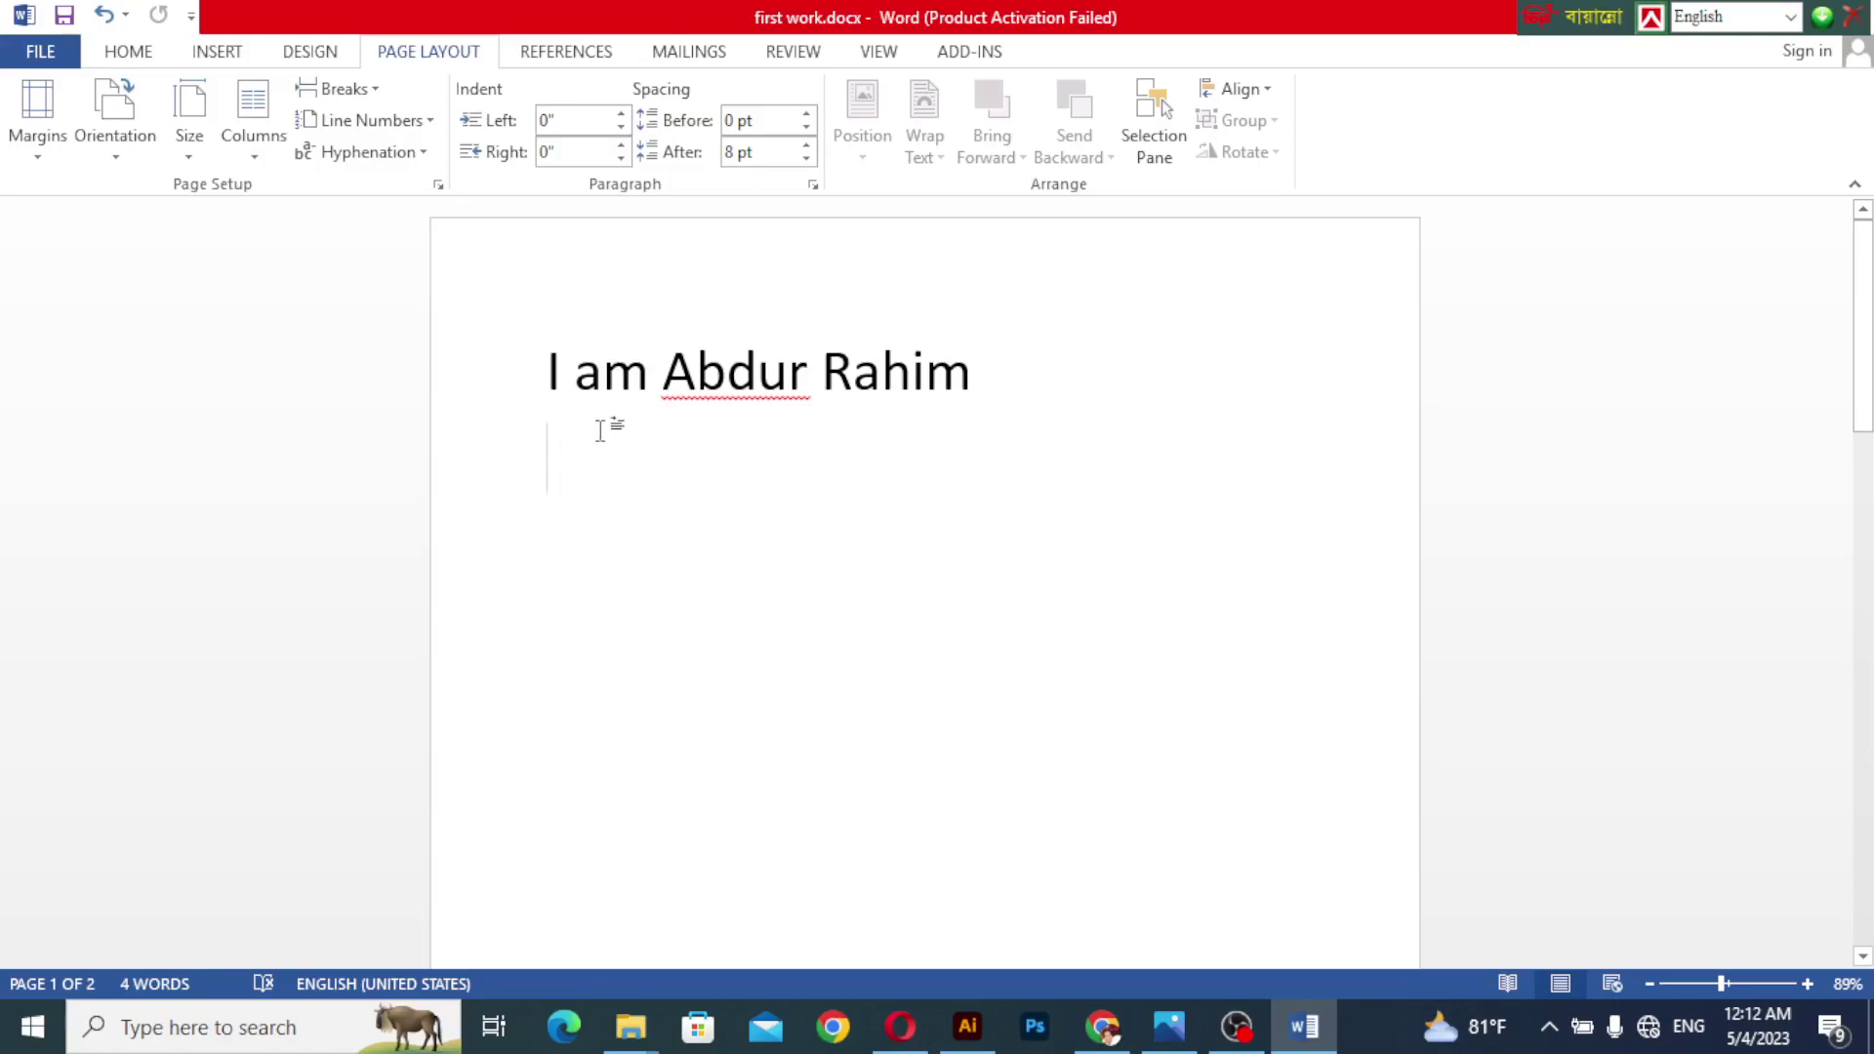
{"action": "left_click_drag", "start_coordinate": [548, 375], "coordinate": [1016, 385]}
{"action": "left_click", "coordinate": [853, 443]}
{"action": "left_click", "coordinate": [40, 51]}
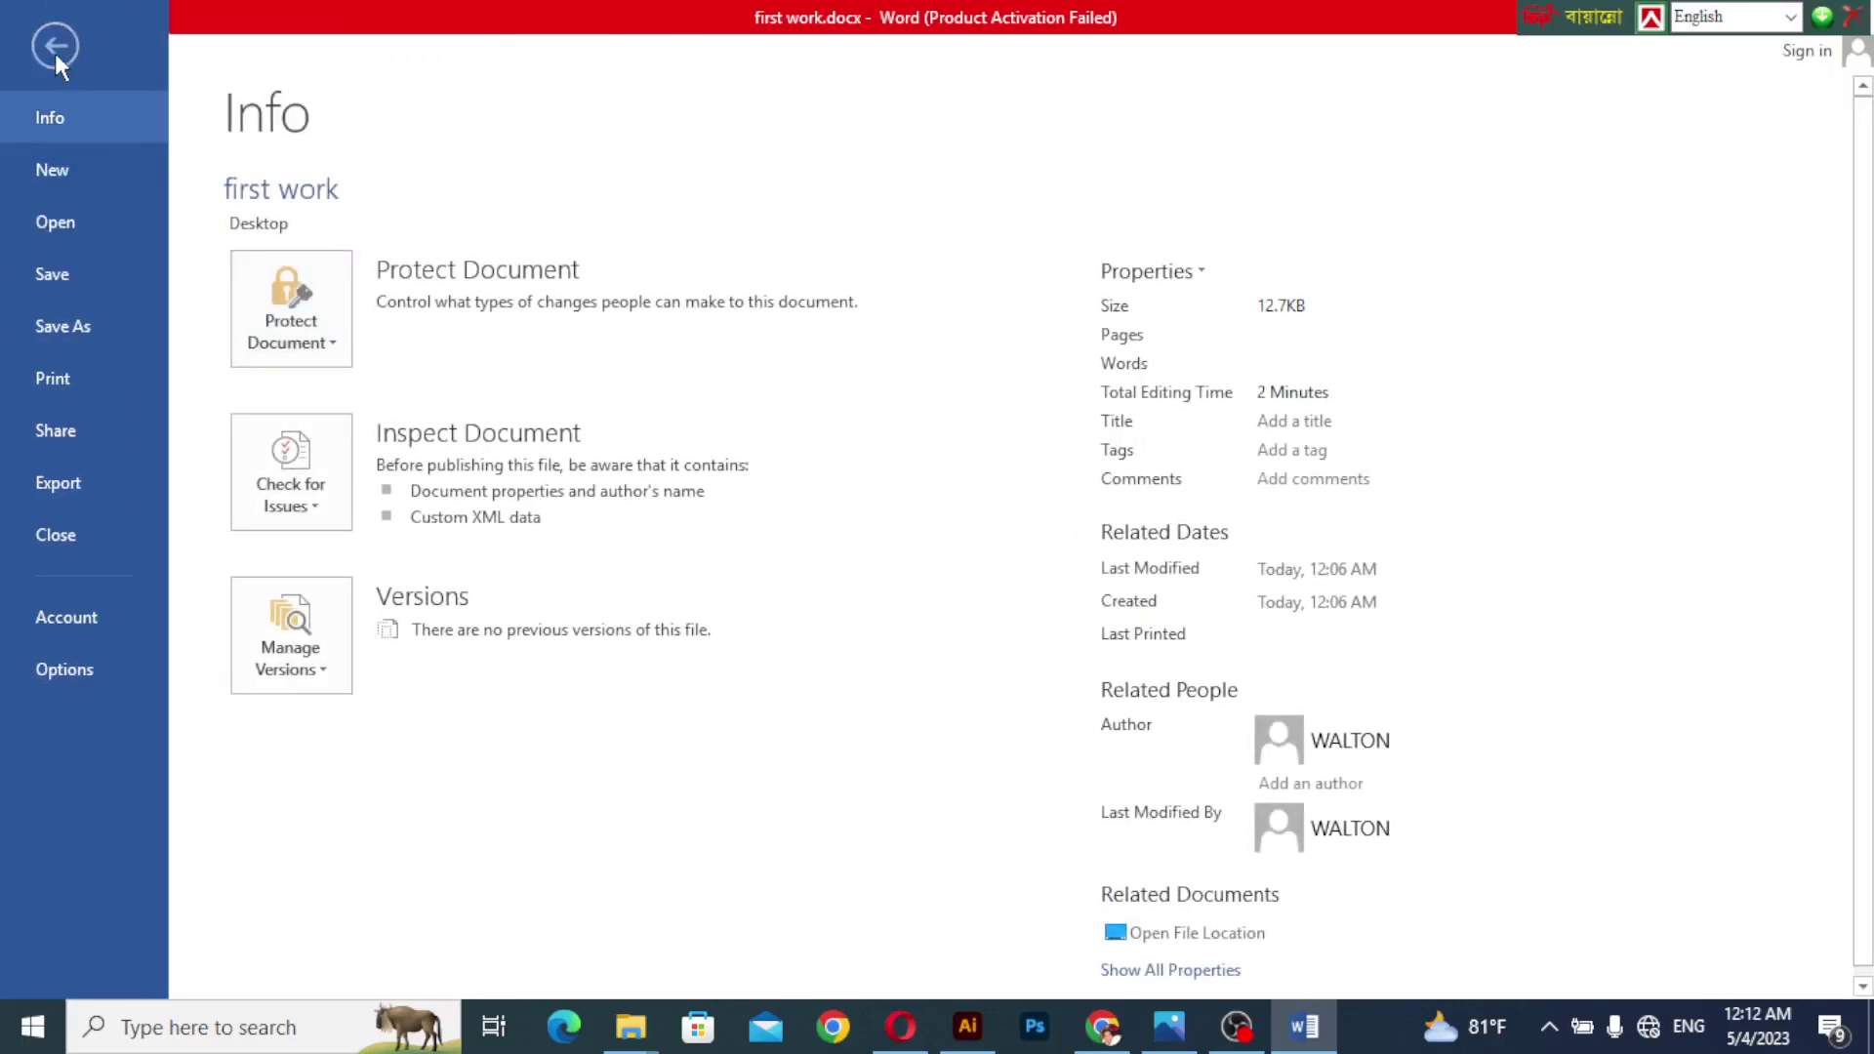
{"action": "left_click", "coordinate": [55, 47]}
{"action": "left_click", "coordinate": [807, 400]}
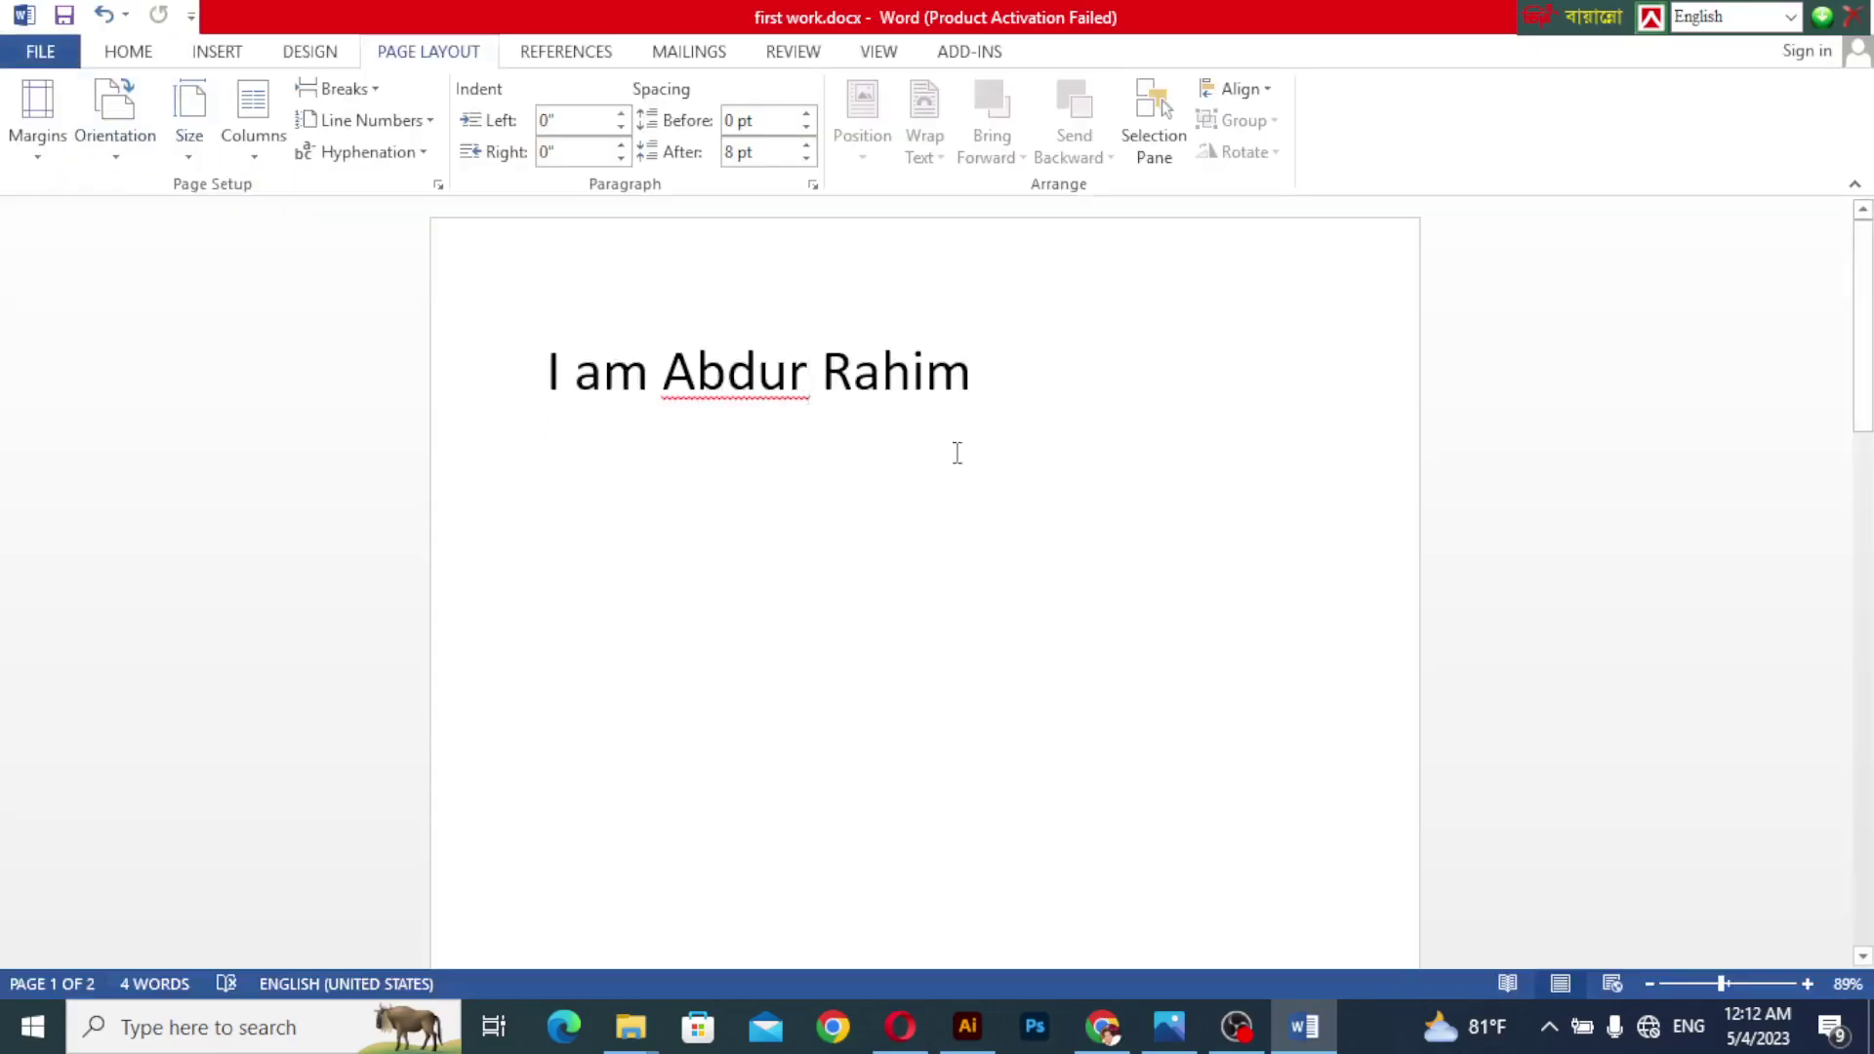
Add the lines "Dsosoos" and "sosoo" below the first line of the document.
{"action": "left_click", "coordinate": [1005, 390]}
{"action": "key", "text": "Return"}
{"action": "type", "text": "dsosoos"}
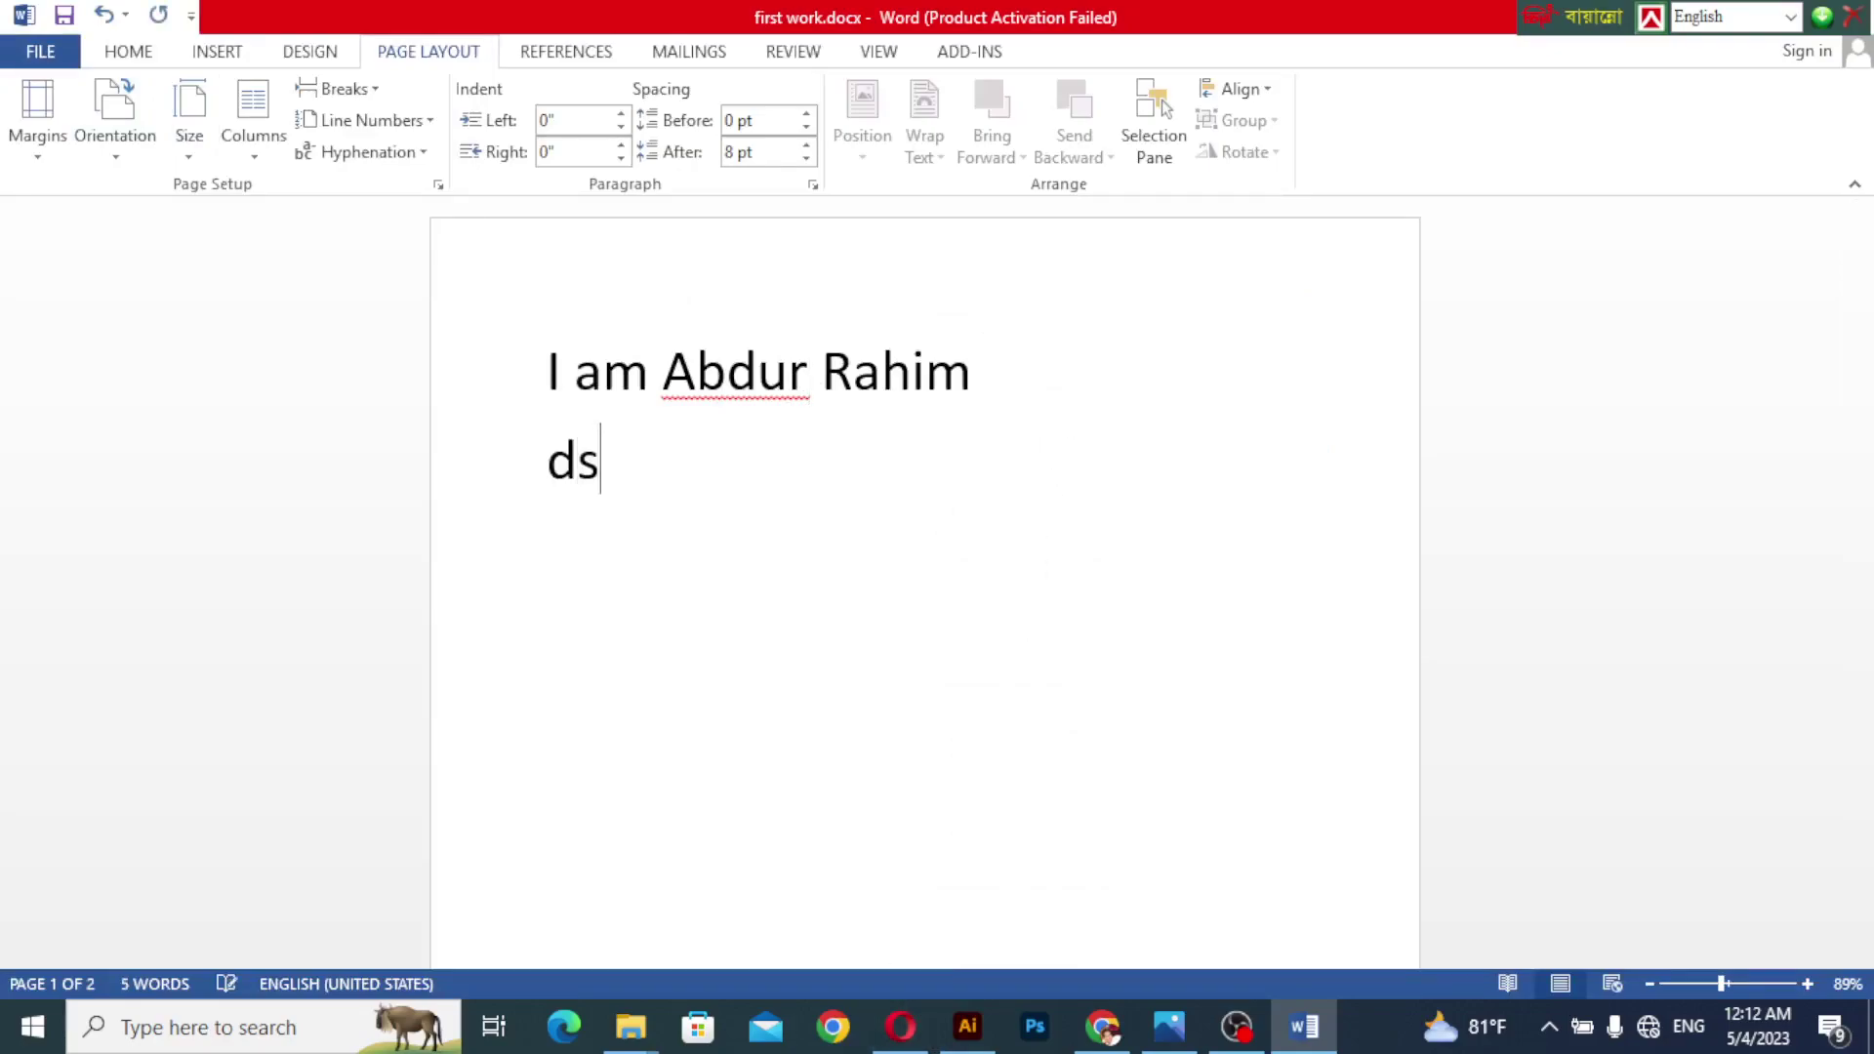
{"action": "key", "text": "Return"}
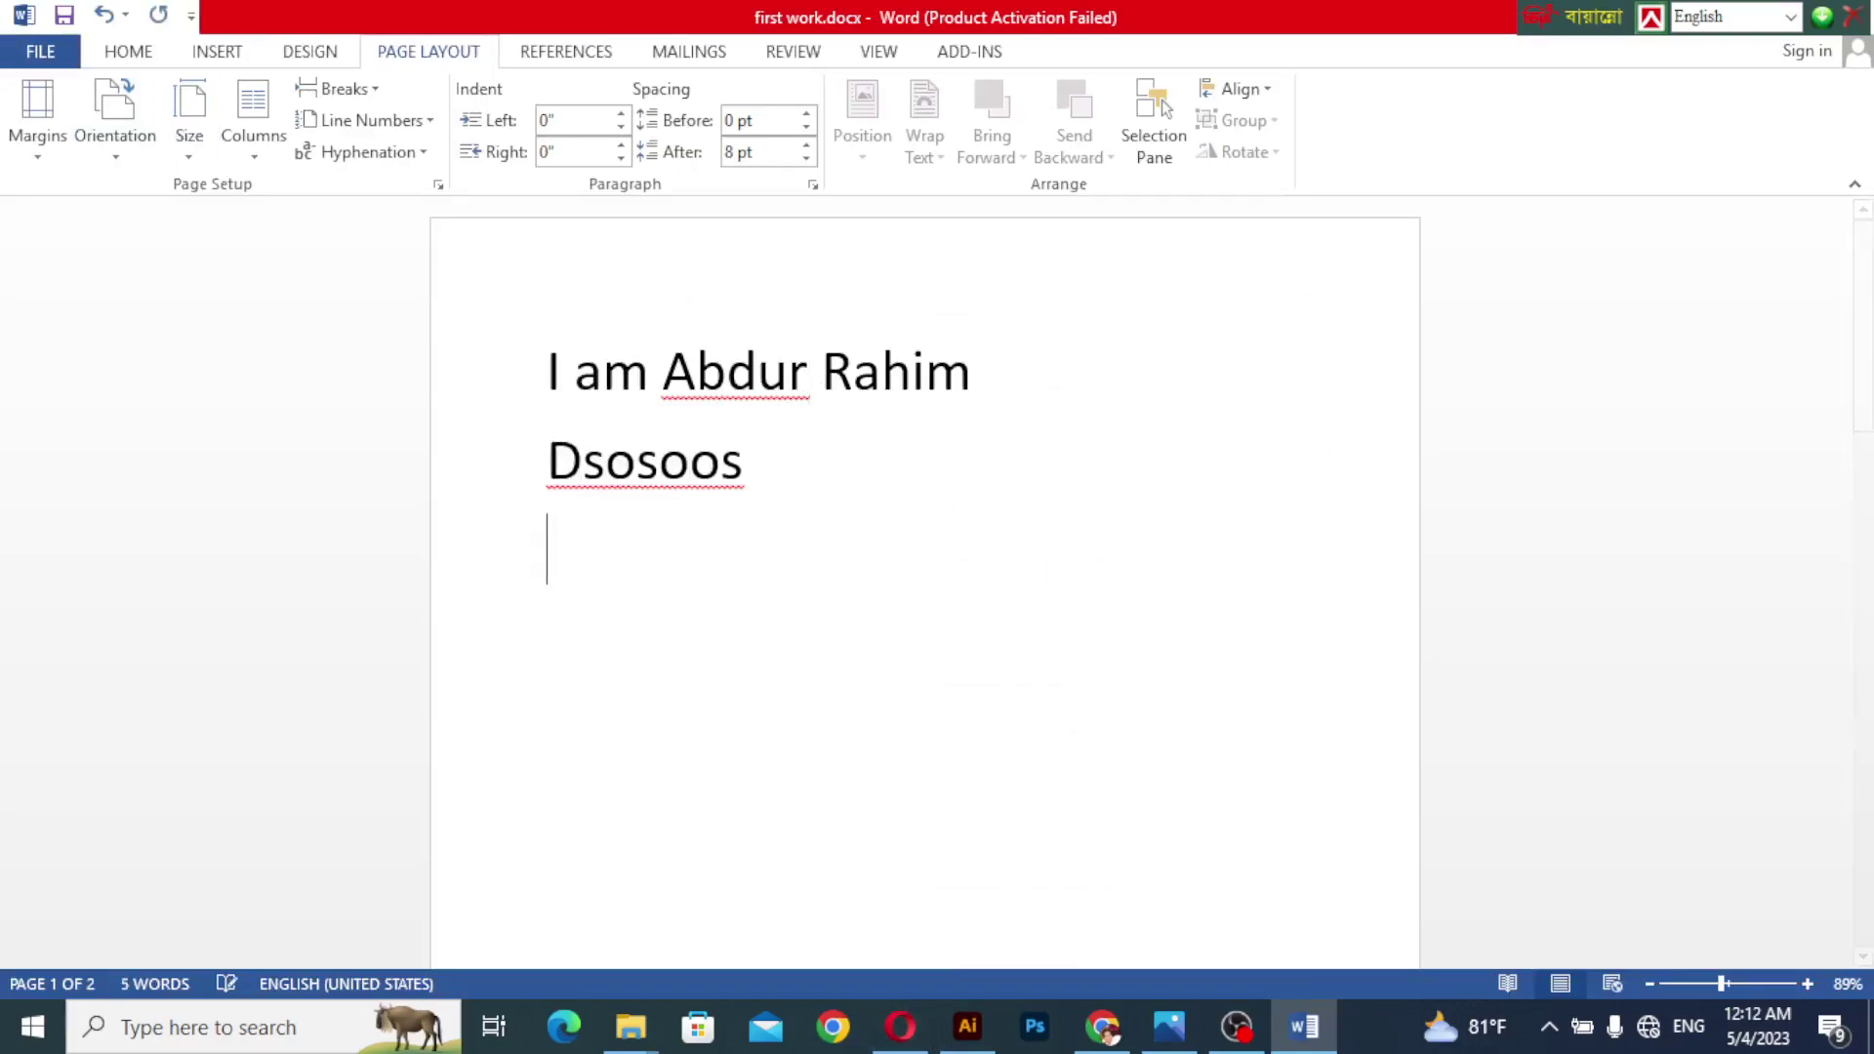
{"action": "type", "text": "sosoo"}
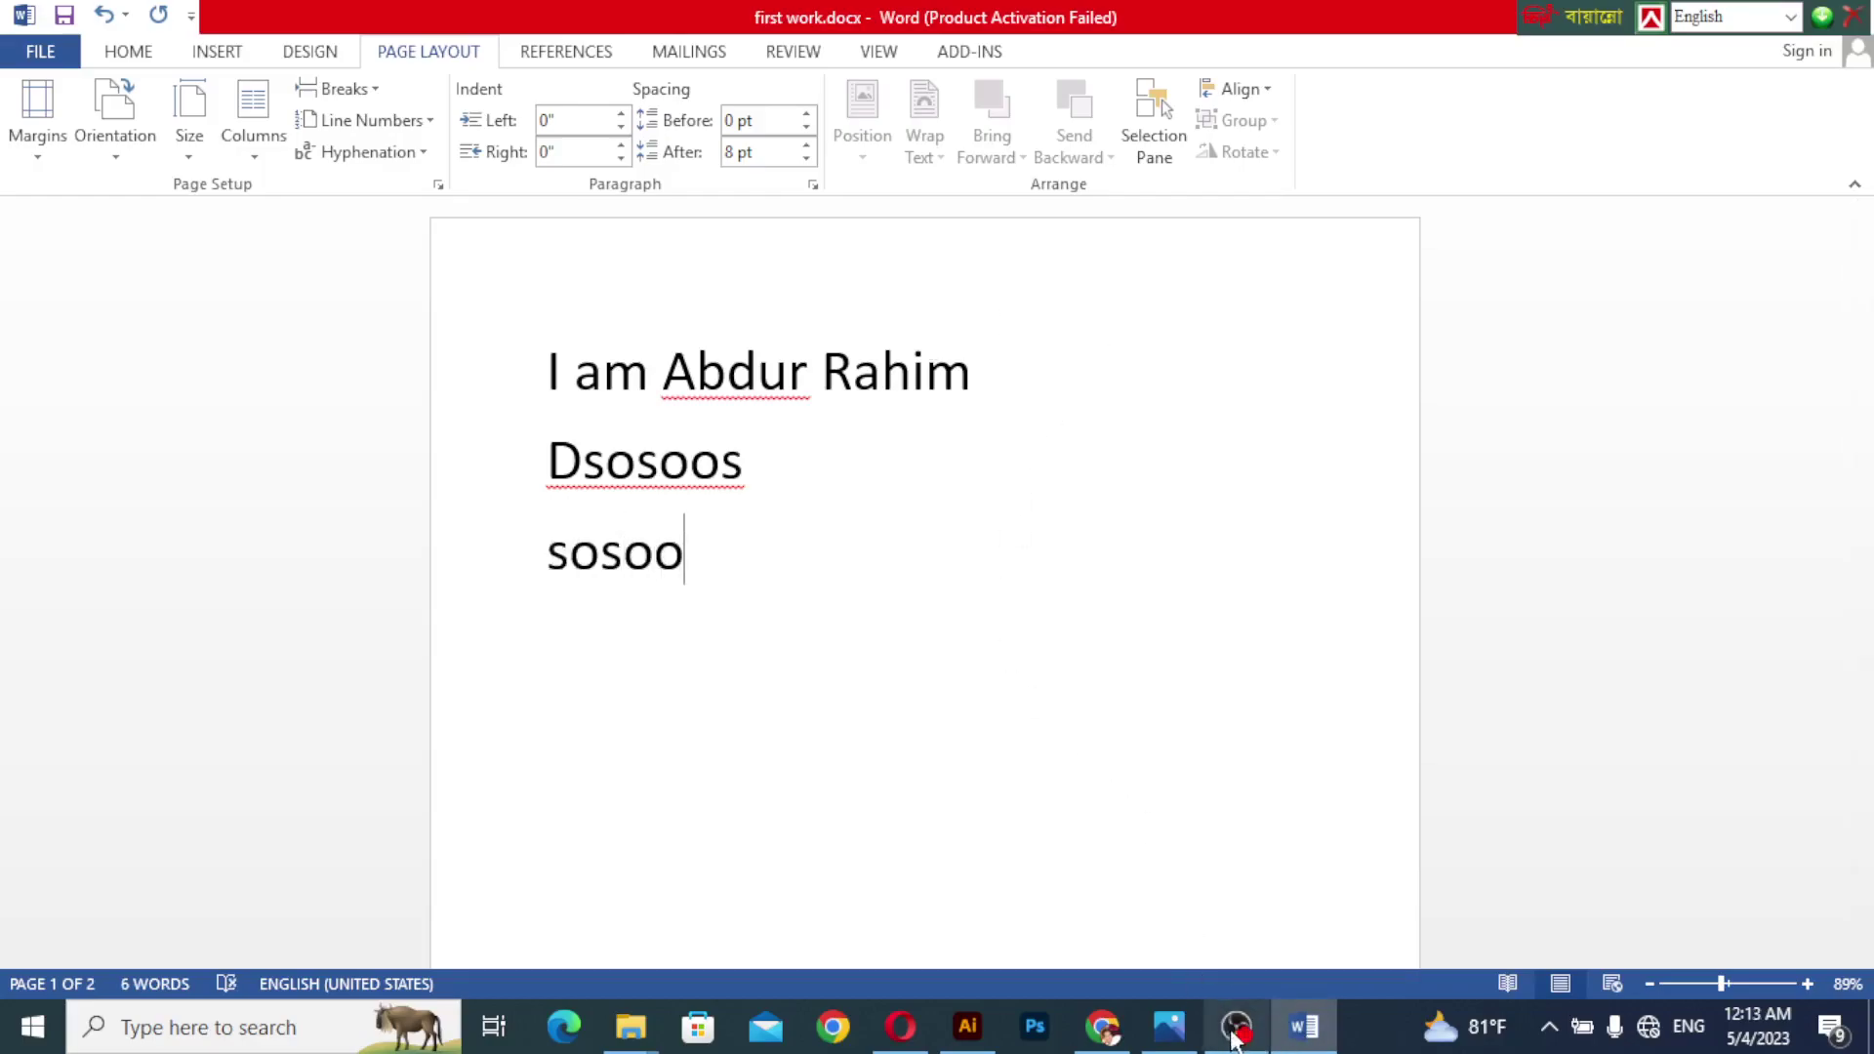
Switch to the Photos app to view keyboard.jpg, moving the floating language bar aside.
{"action": "left_click", "coordinate": [1170, 1026]}
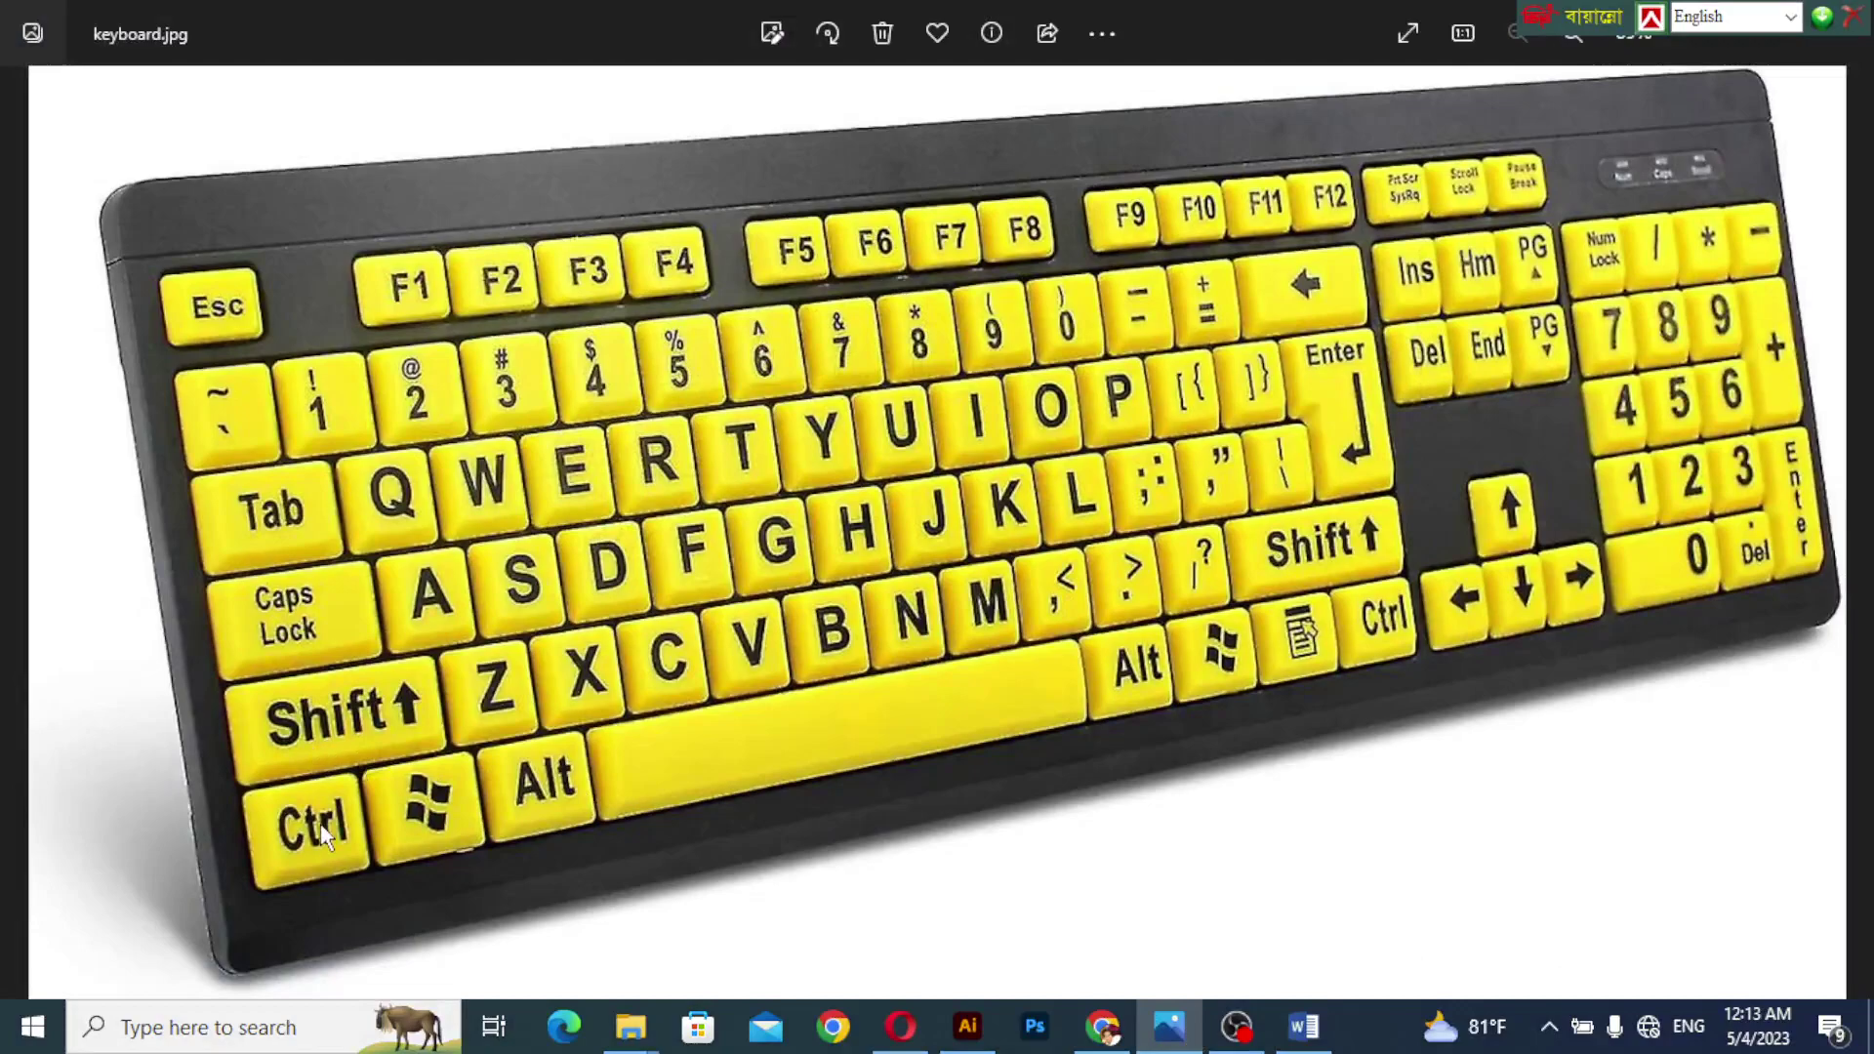
{"action": "left_click_drag", "start_coordinate": [1595, 27], "coordinate": [1466, 28]}
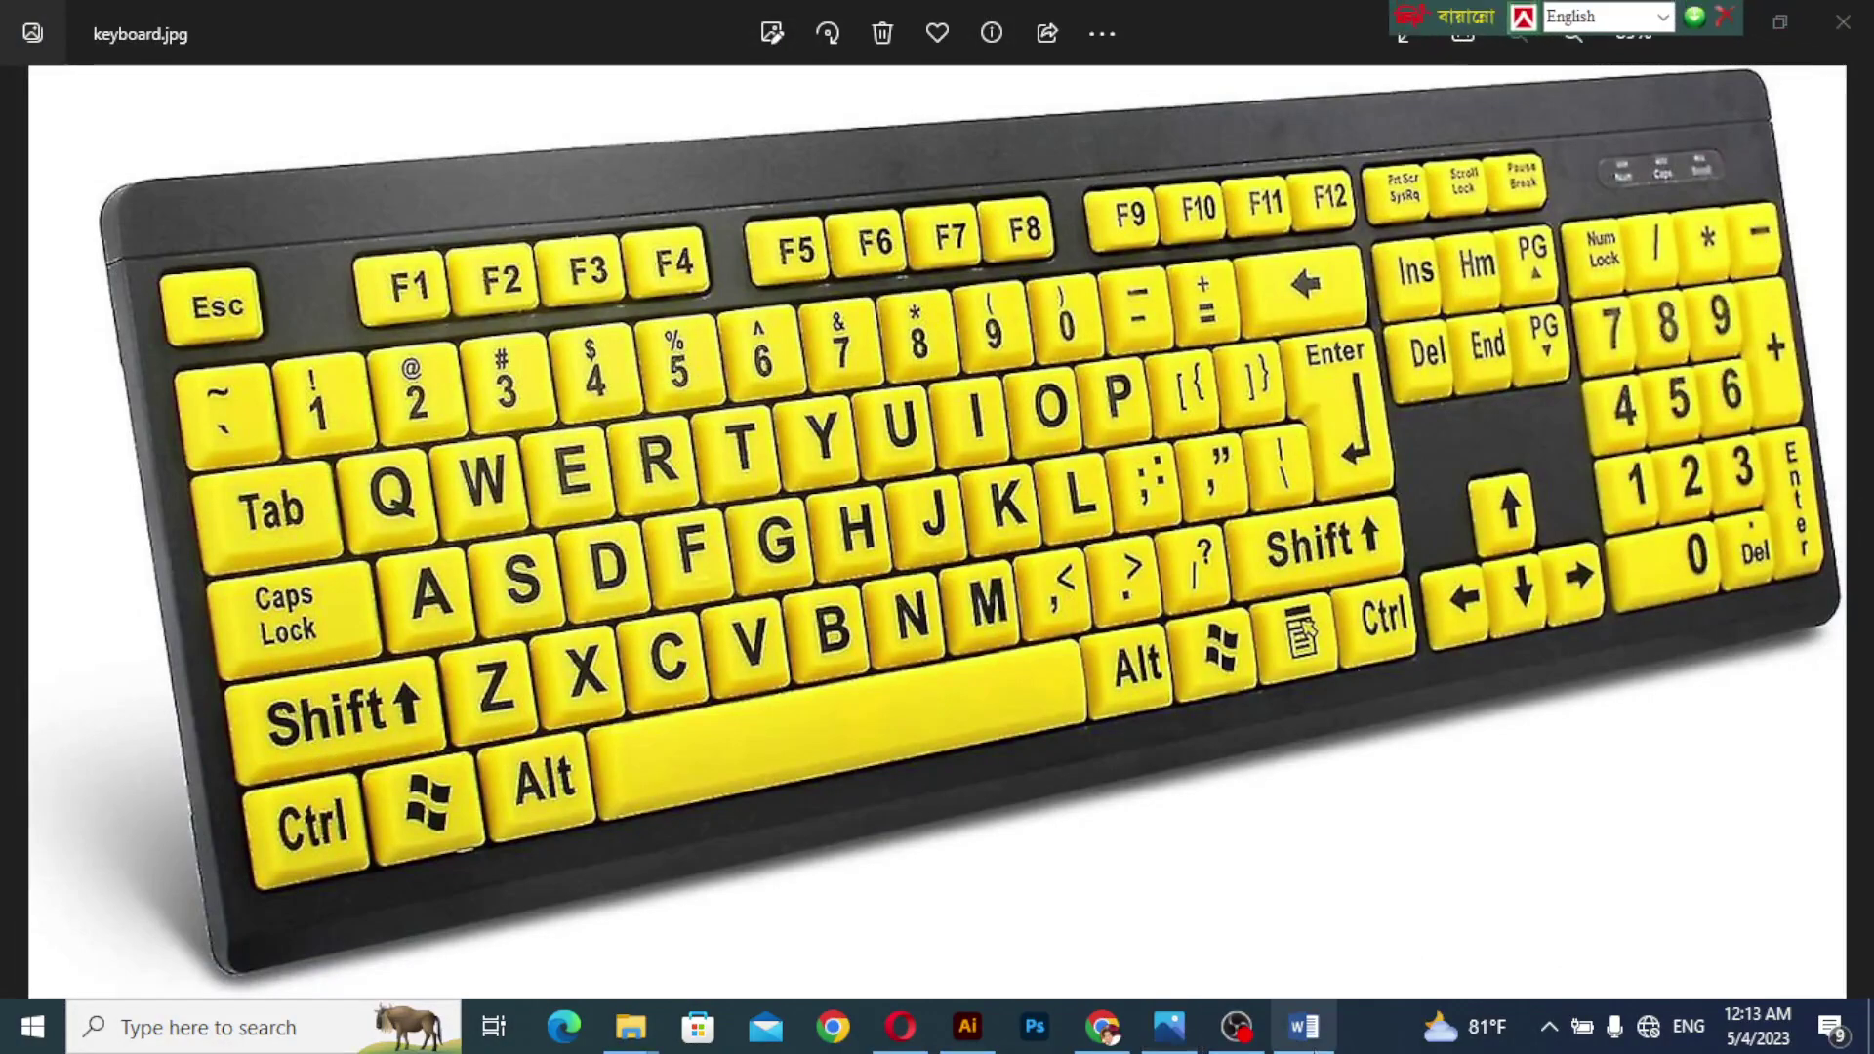
Switch back to Word, save first work.docx and close it.
{"action": "left_click", "coordinate": [1306, 1026]}
{"action": "key", "text": "ctrl+s"}
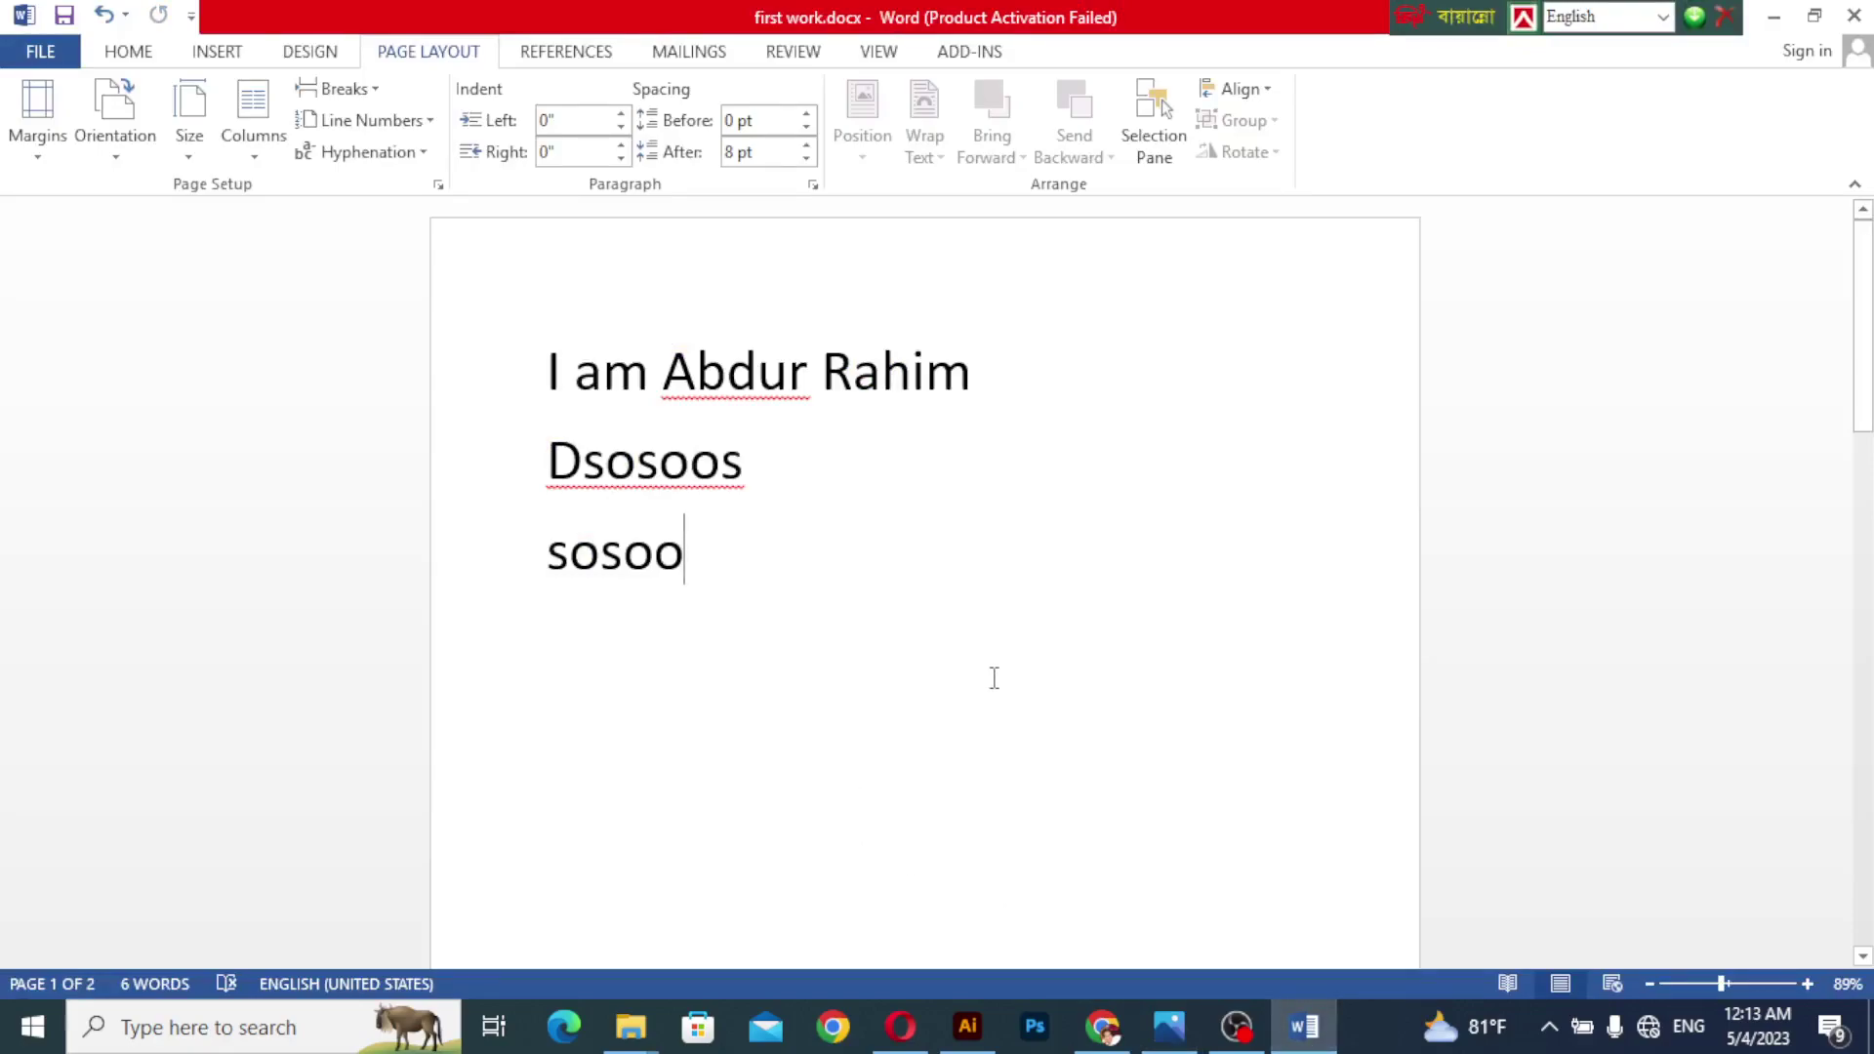
{"action": "left_click", "coordinate": [1854, 15]}
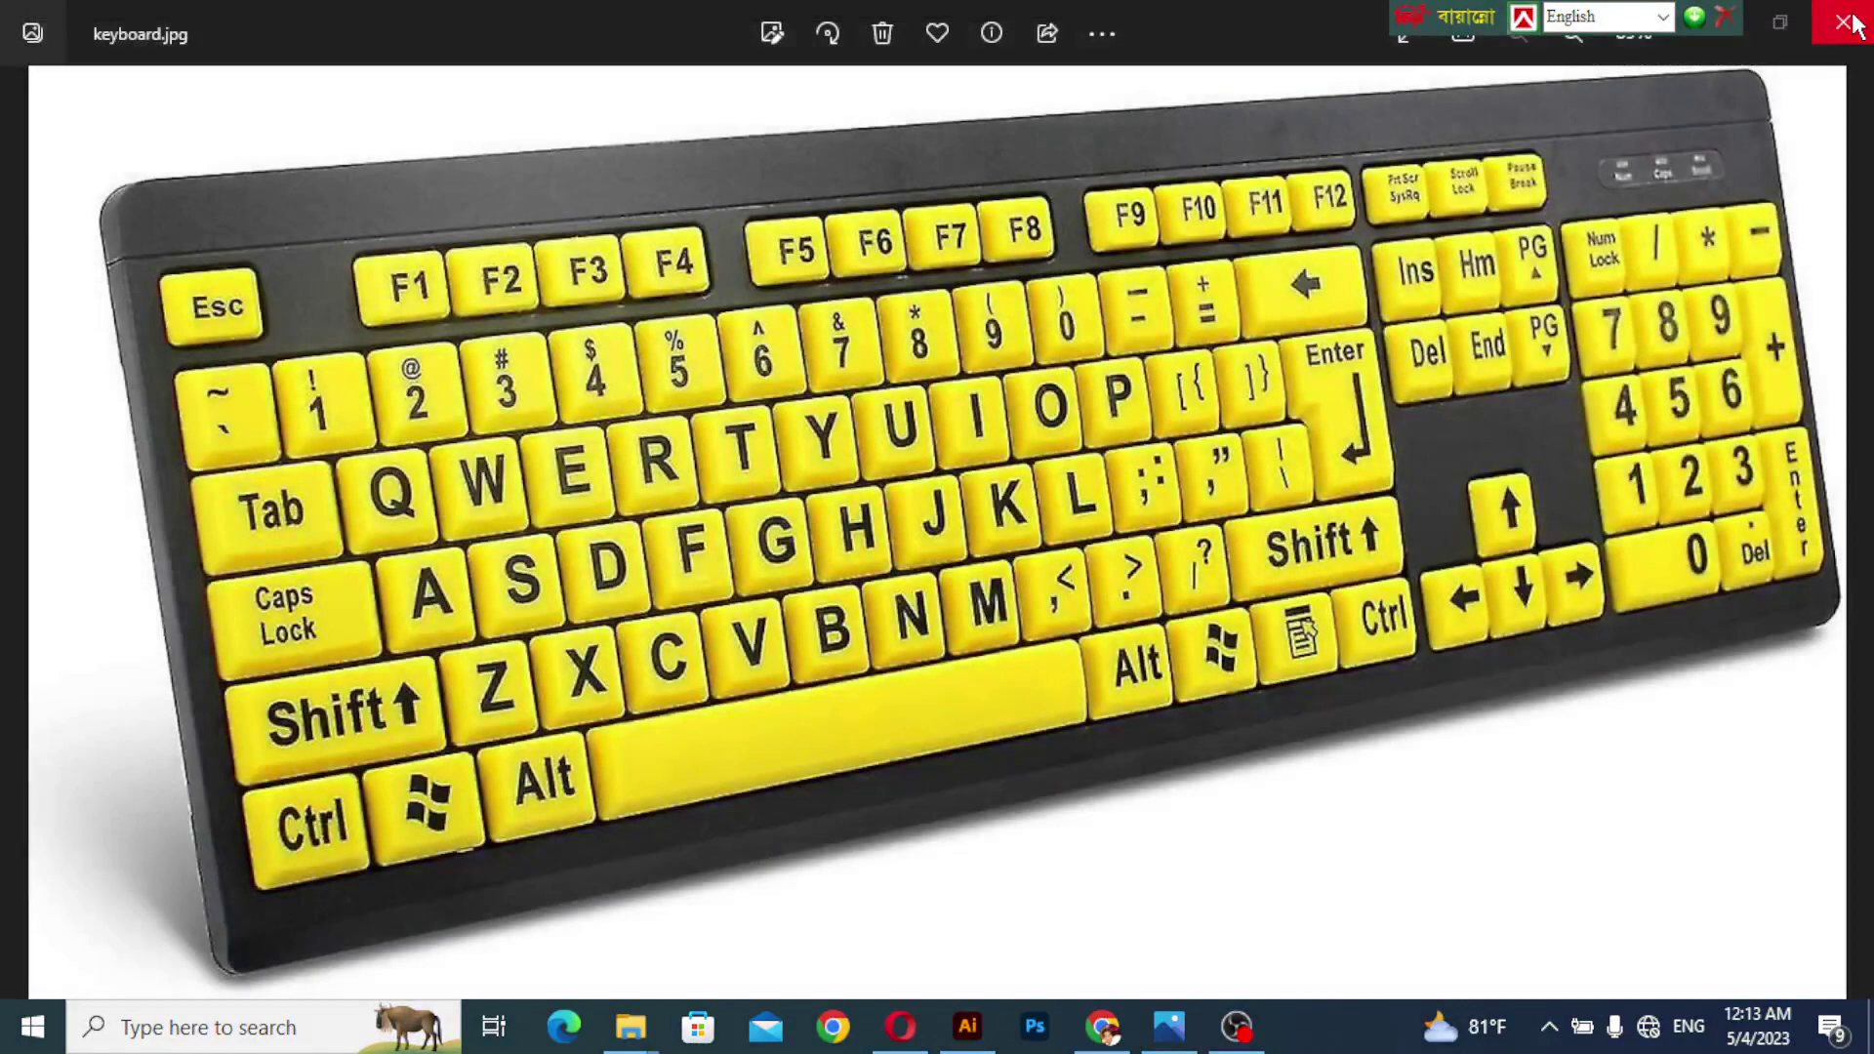
Move the floating language bar away from the photo viewer's window controls and minimize keyboard.jpg.
{"action": "left_click_drag", "start_coordinate": [1490, 21], "coordinate": [1296, 22]}
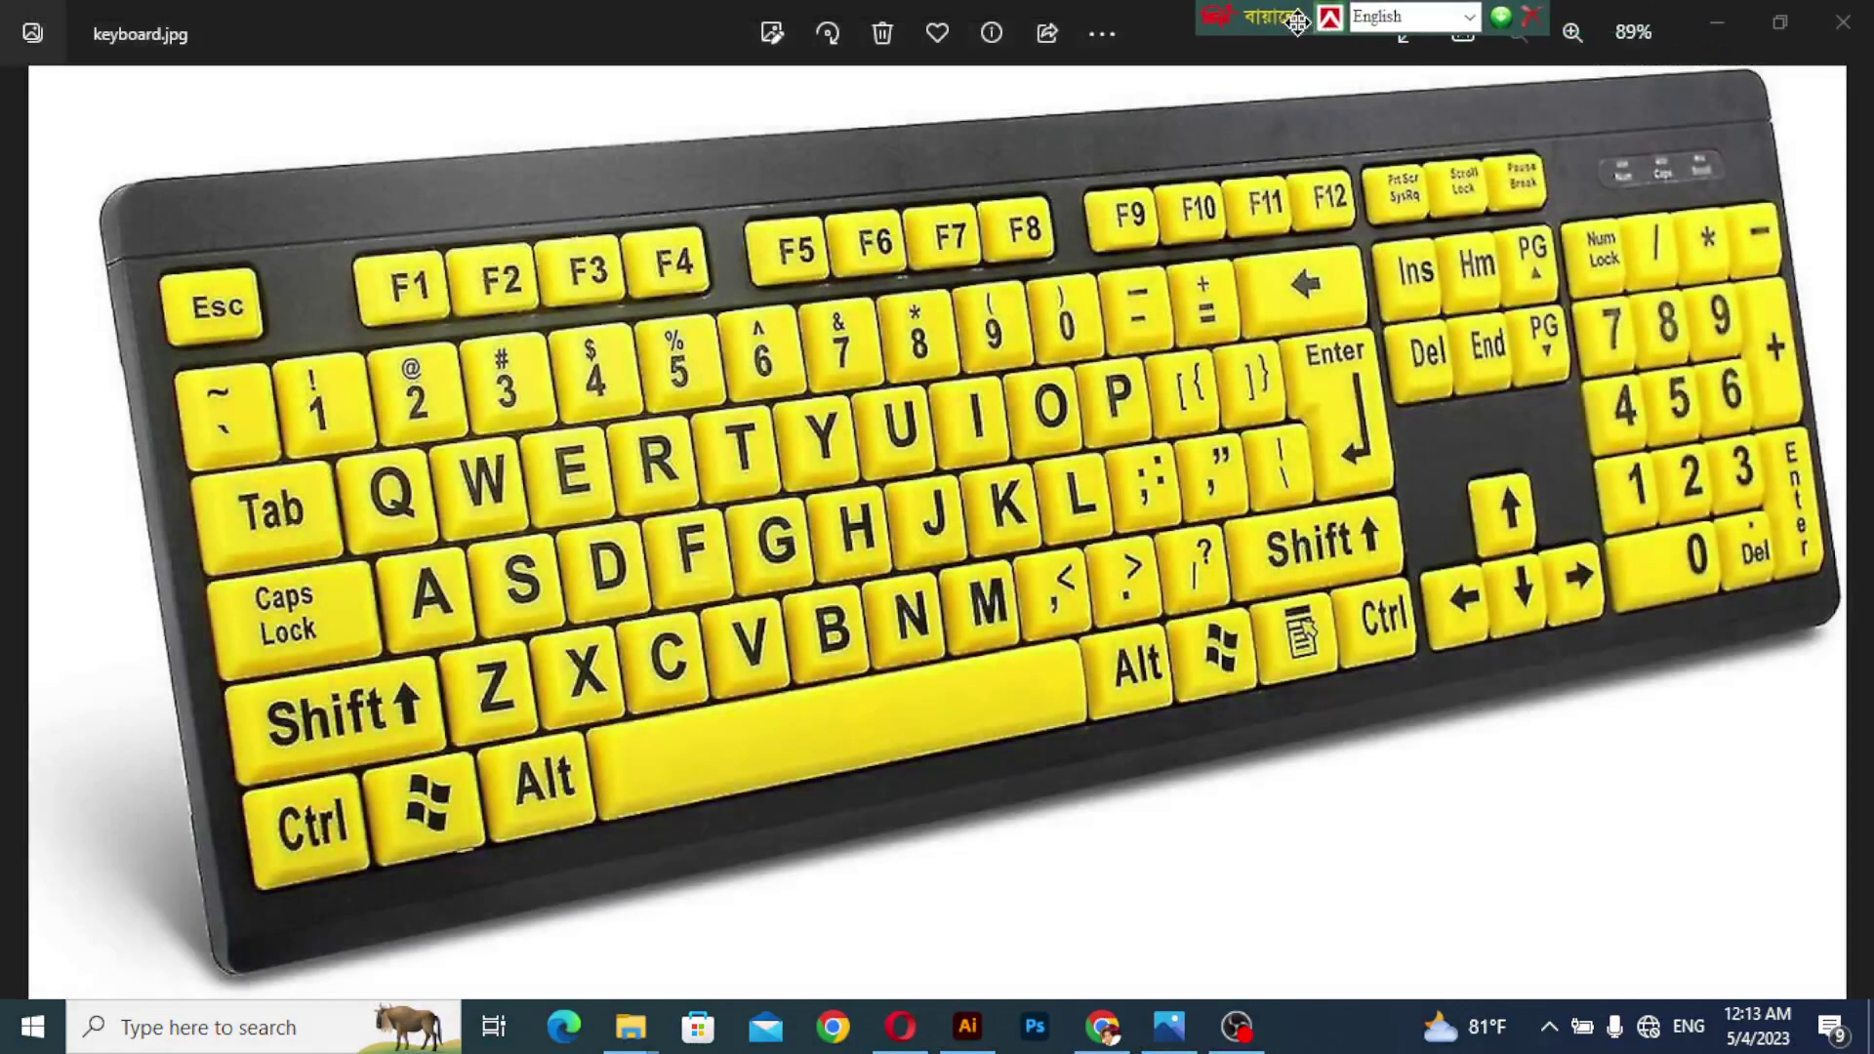
{"action": "left_click", "coordinate": [1716, 23]}
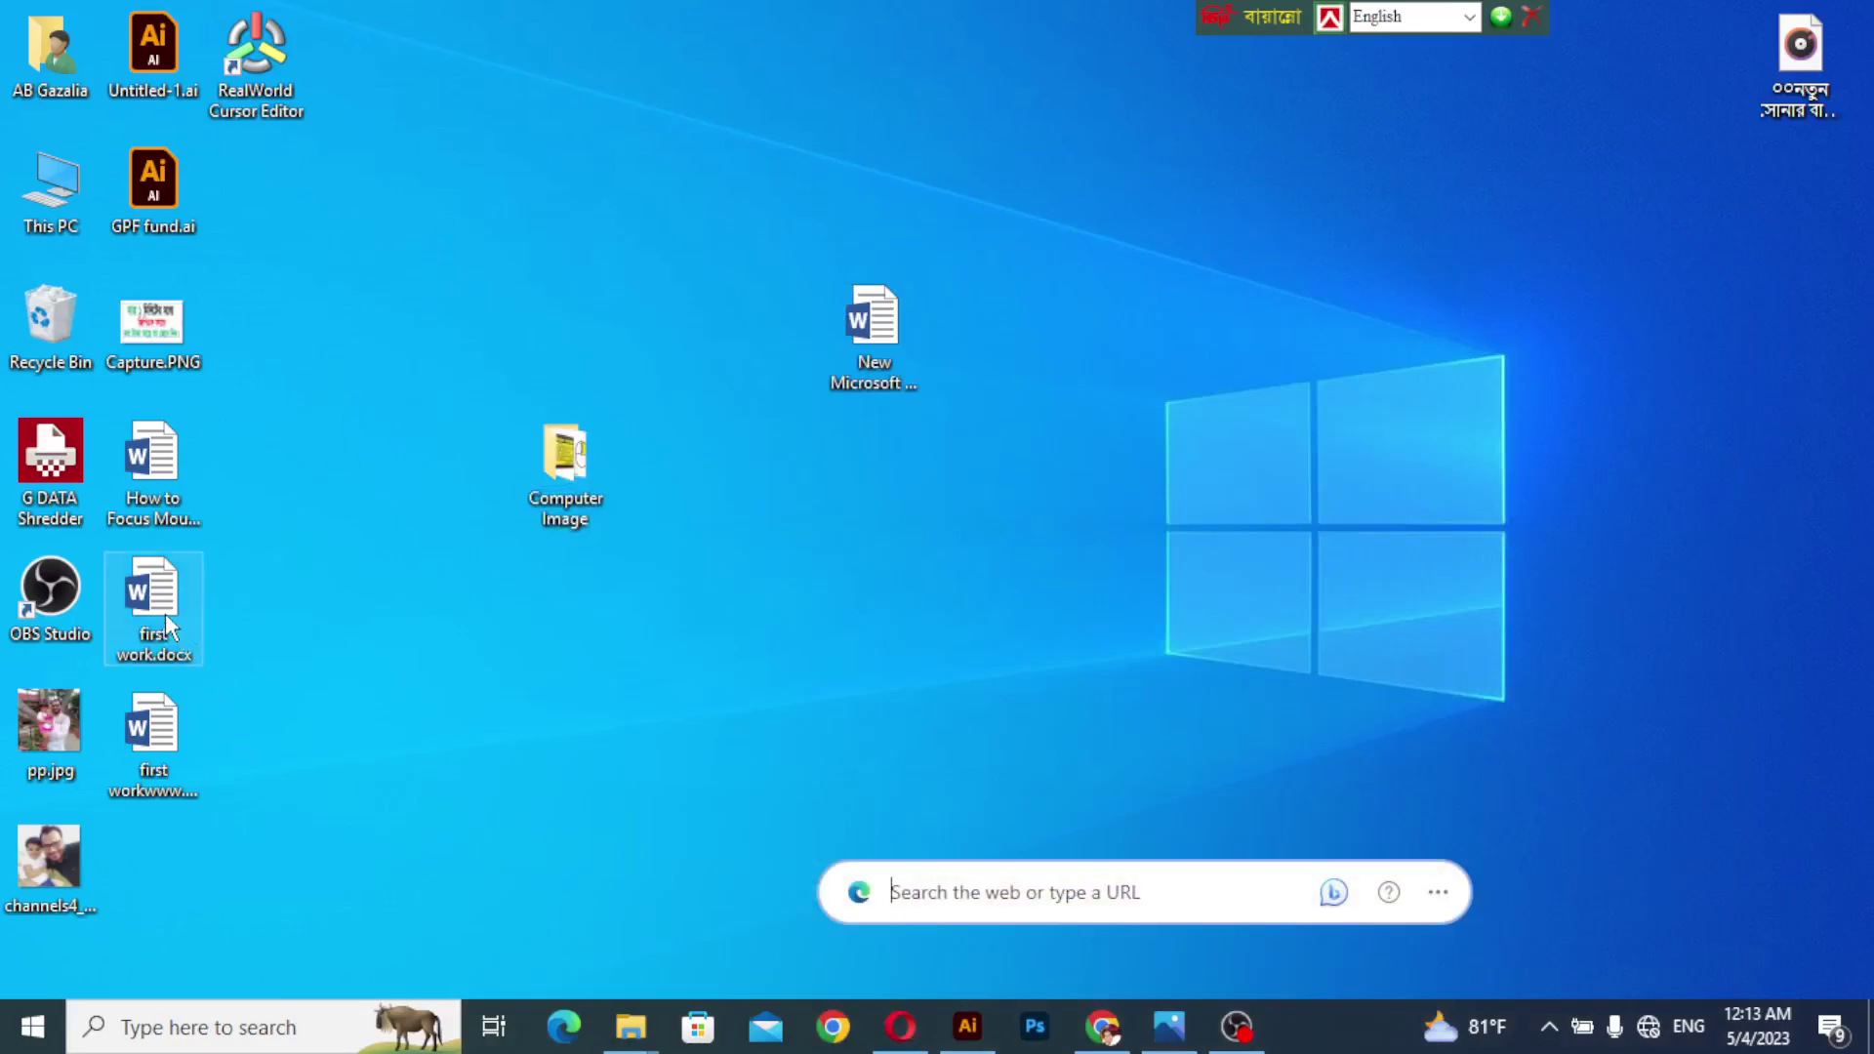
Delete the first workwww document from the desktop and open first work.docx, dismissing the activation notice.
{"action": "right_click", "coordinate": [166, 738]}
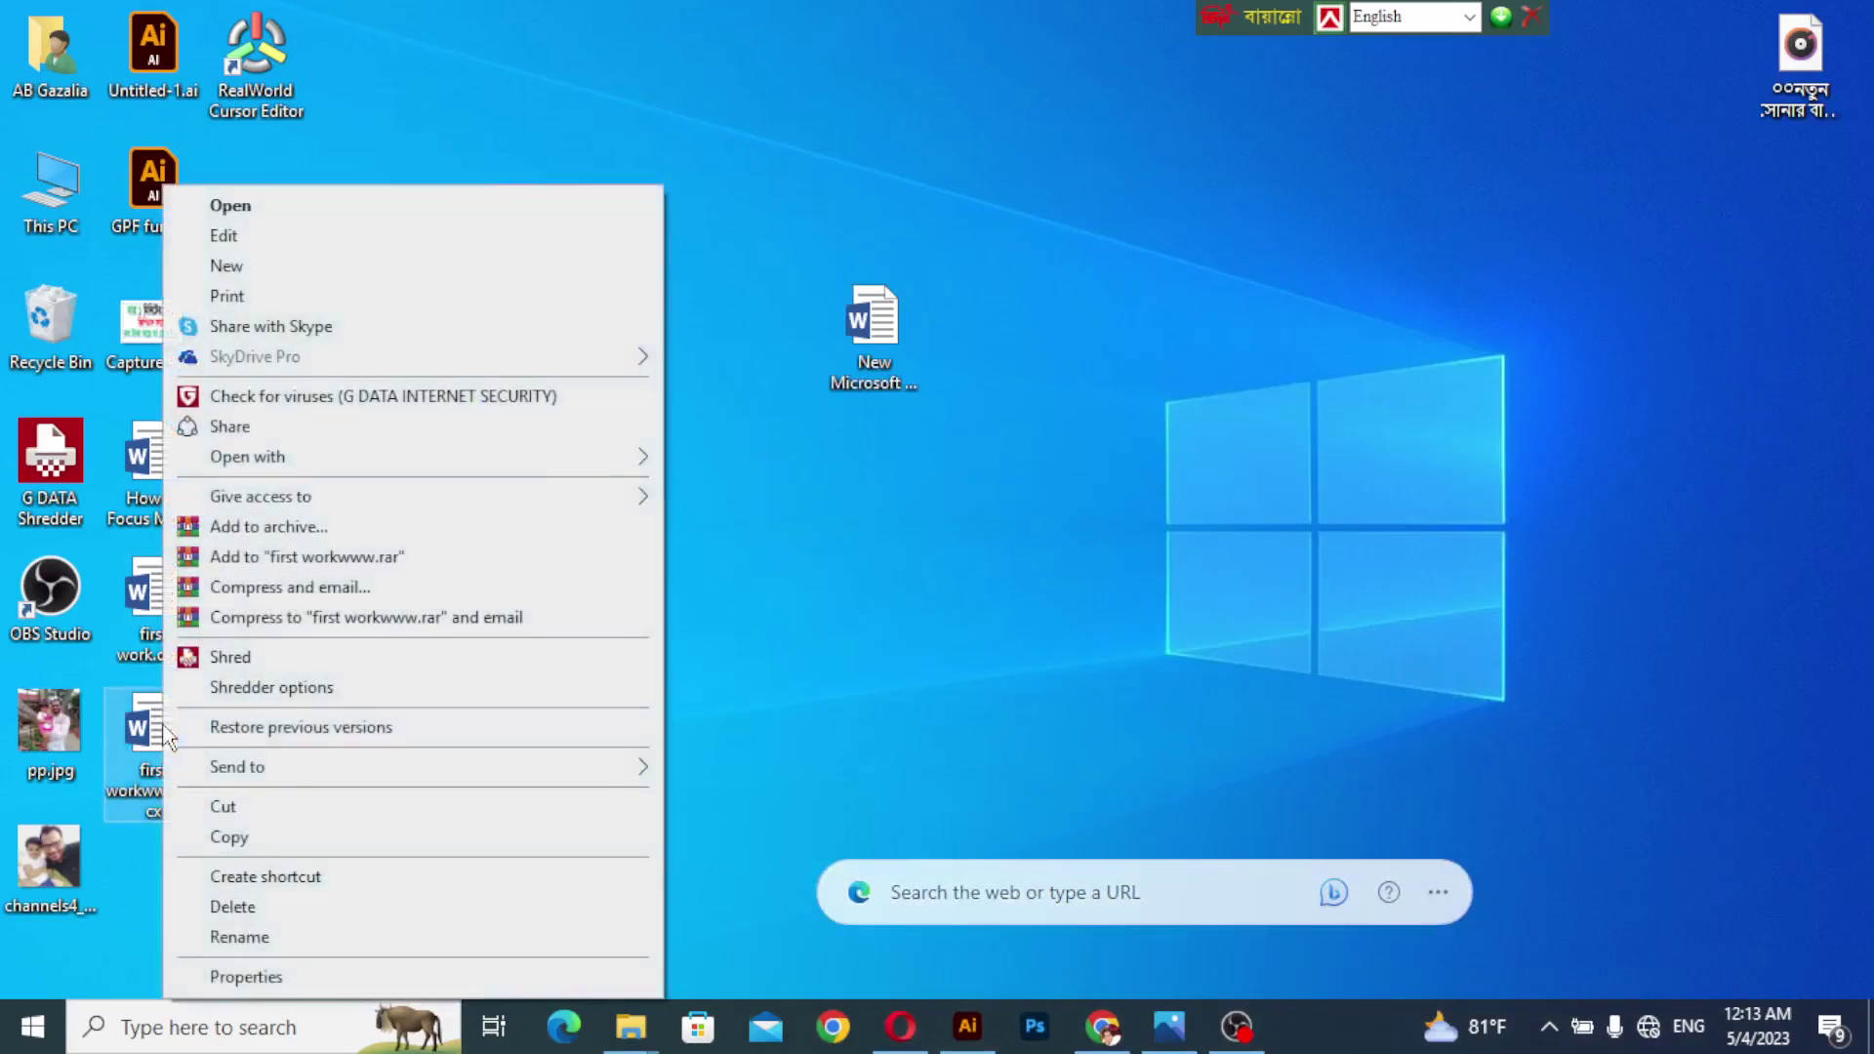
{"action": "left_click", "coordinate": [257, 907]}
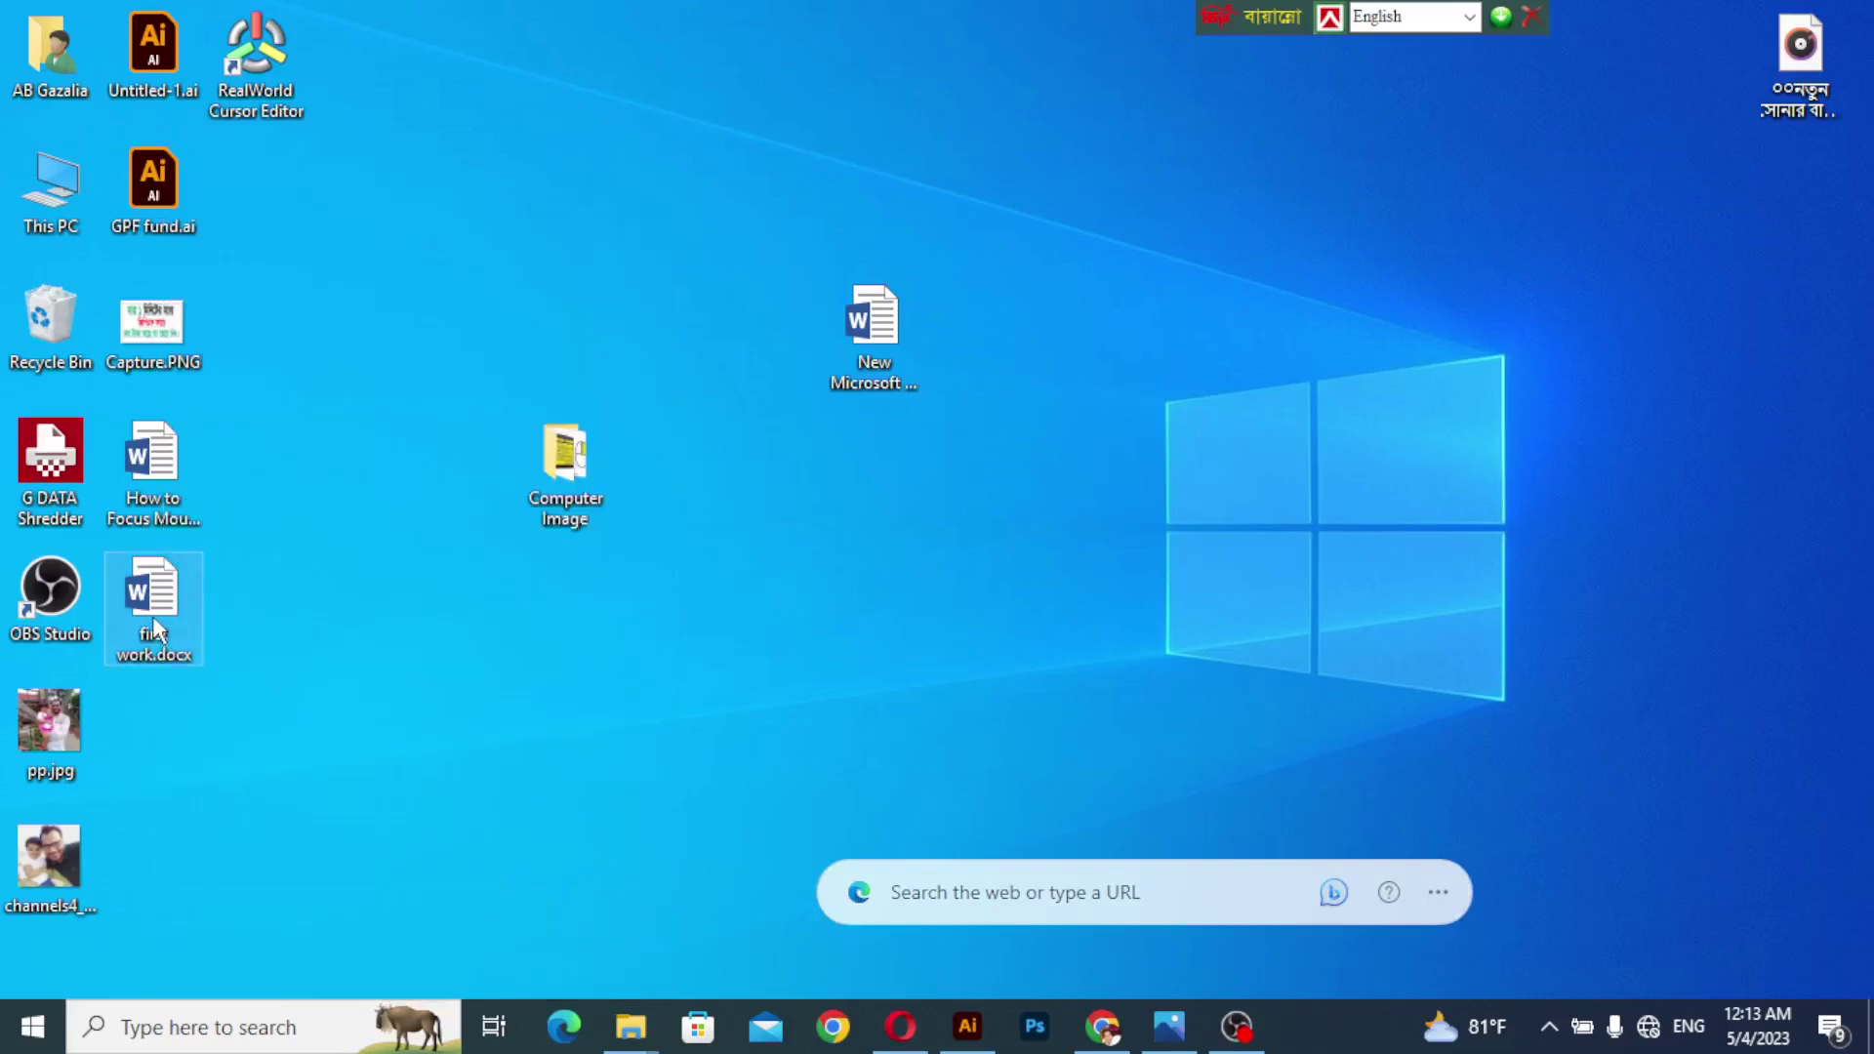
{"action": "double_click", "coordinate": [153, 616]}
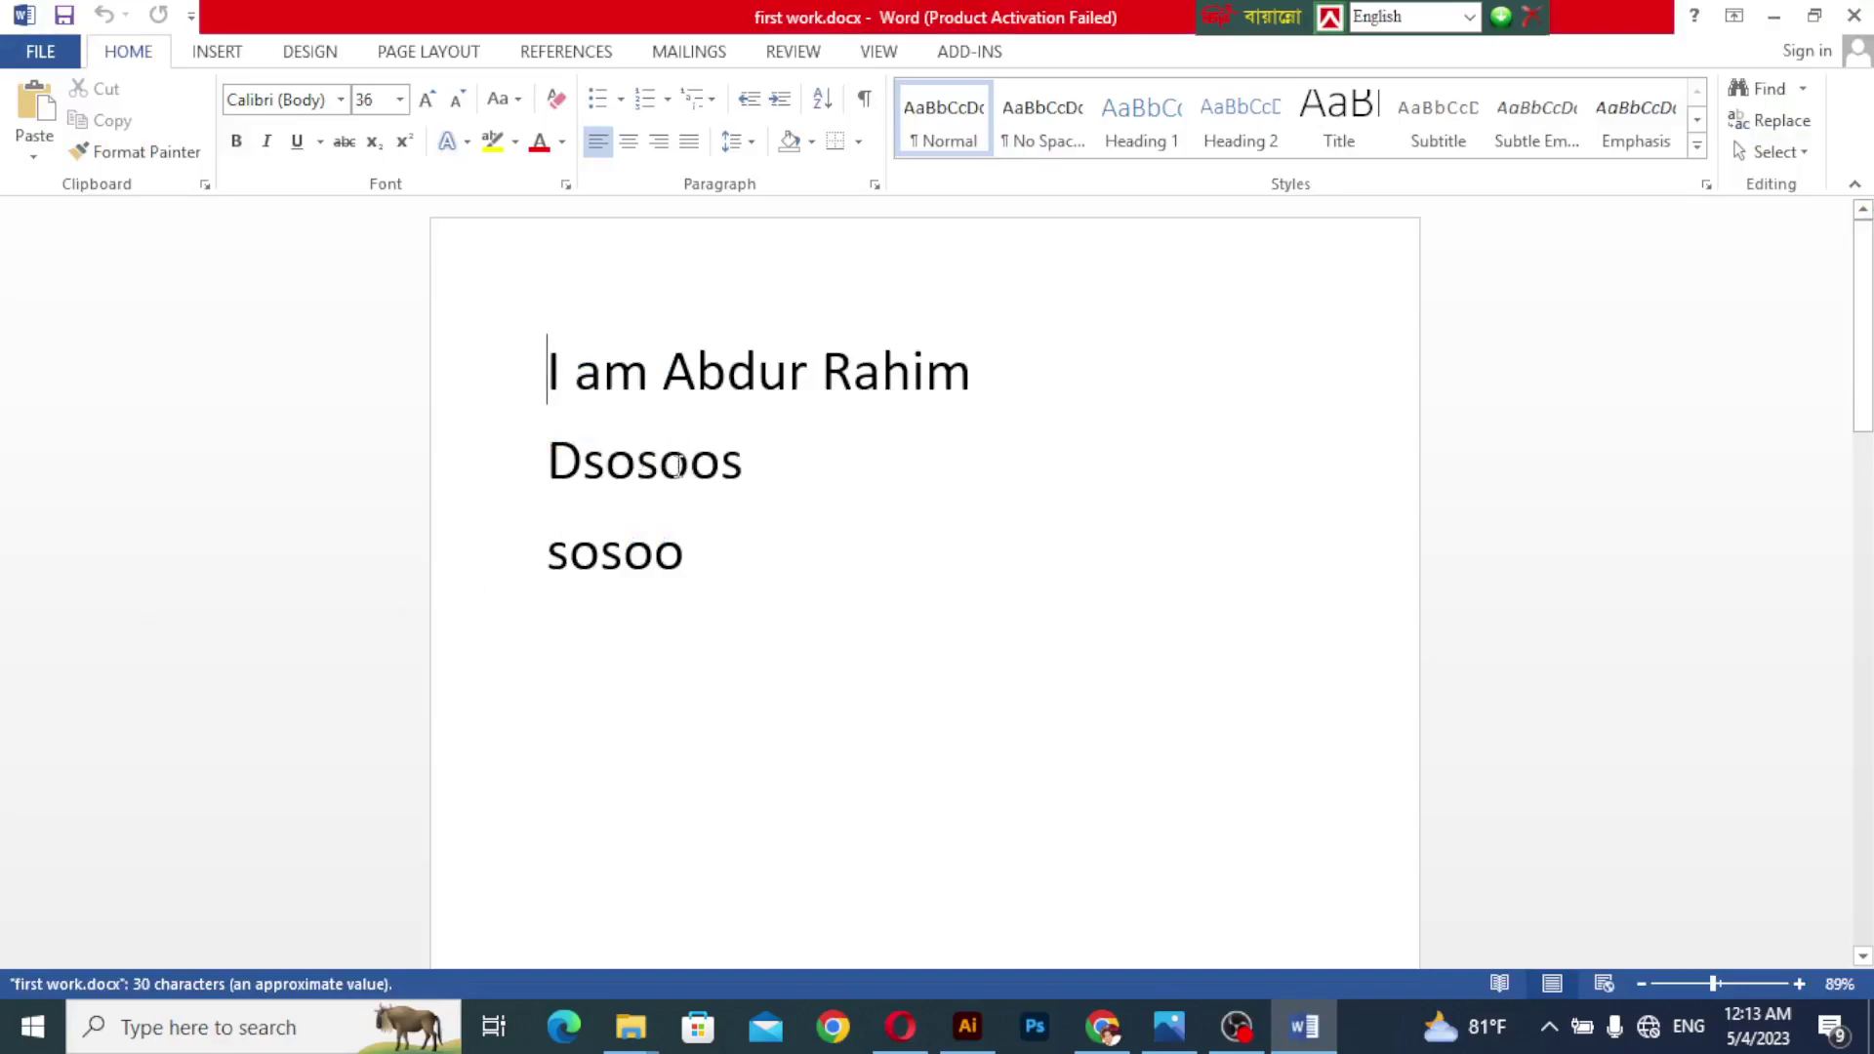
{"action": "left_click", "coordinate": [1204, 791]}
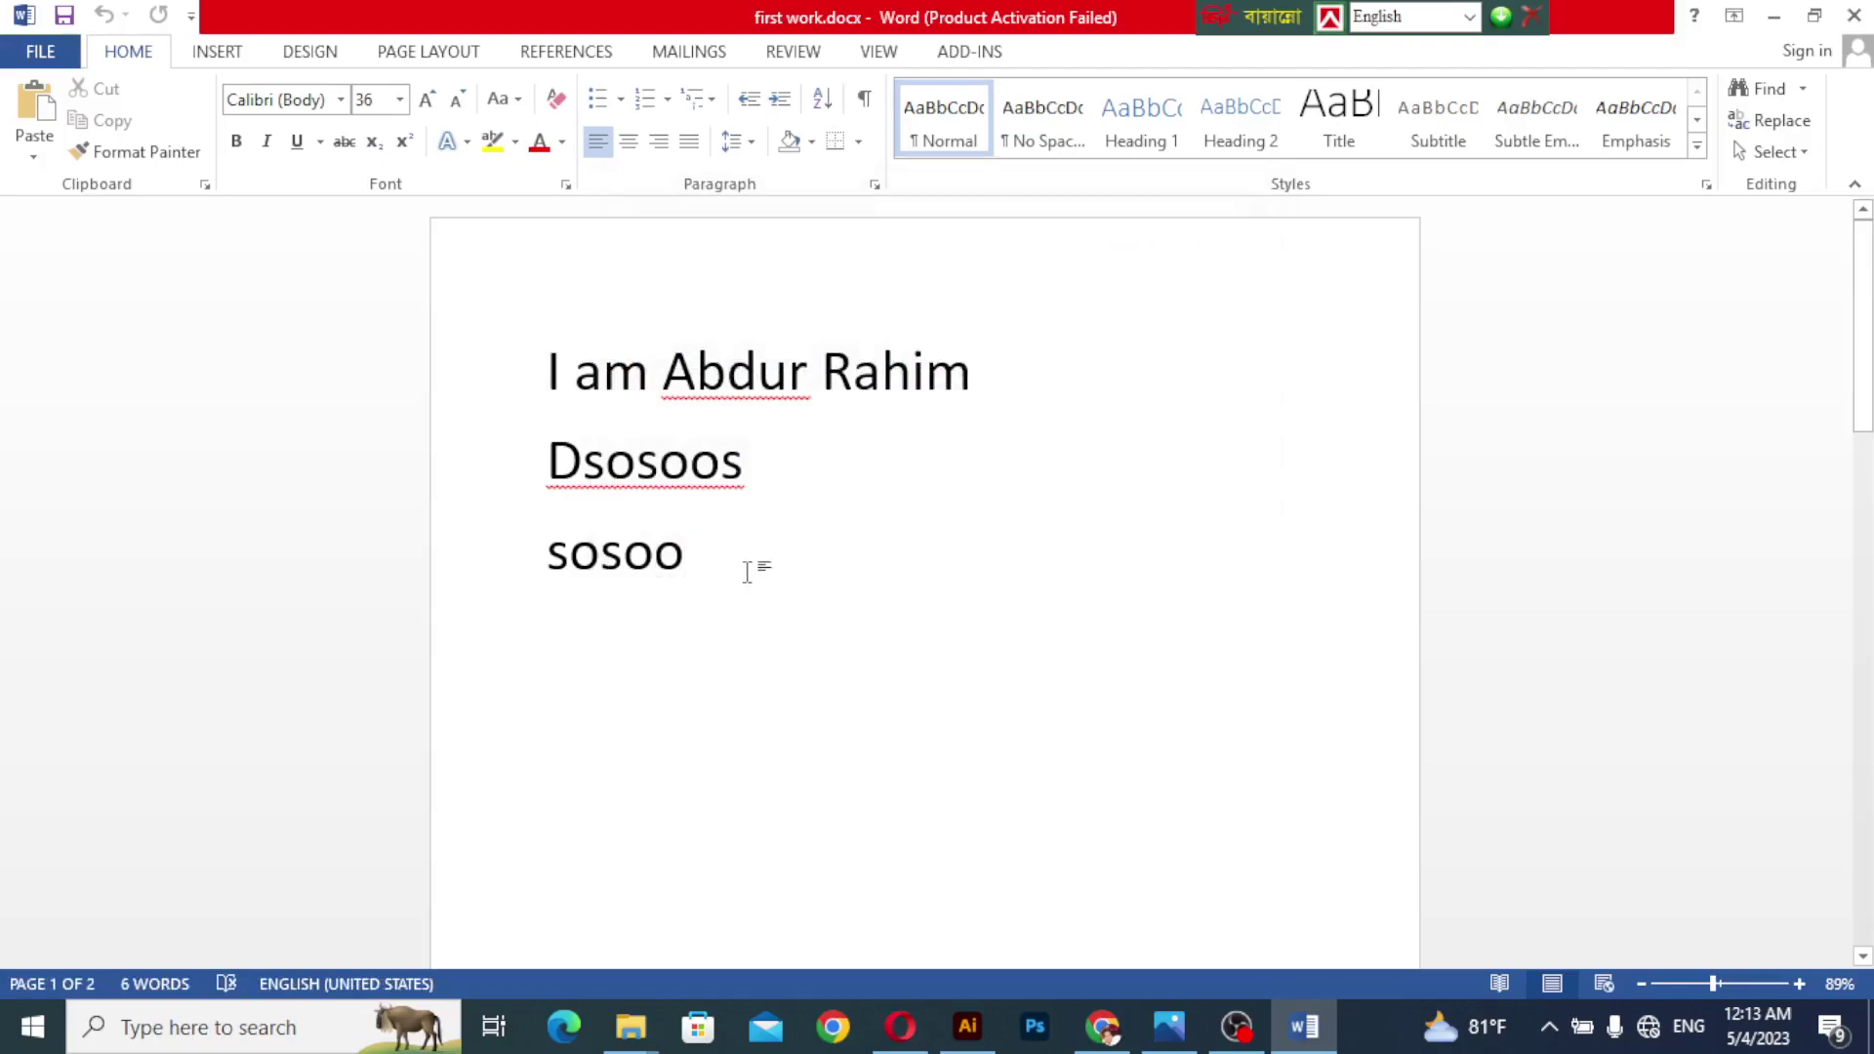
Leave a blank line below the last line of text and add the sentence "Bangladesh is beautiful country.".
{"action": "key", "text": "Return"}
{"action": "key", "text": "Return"}
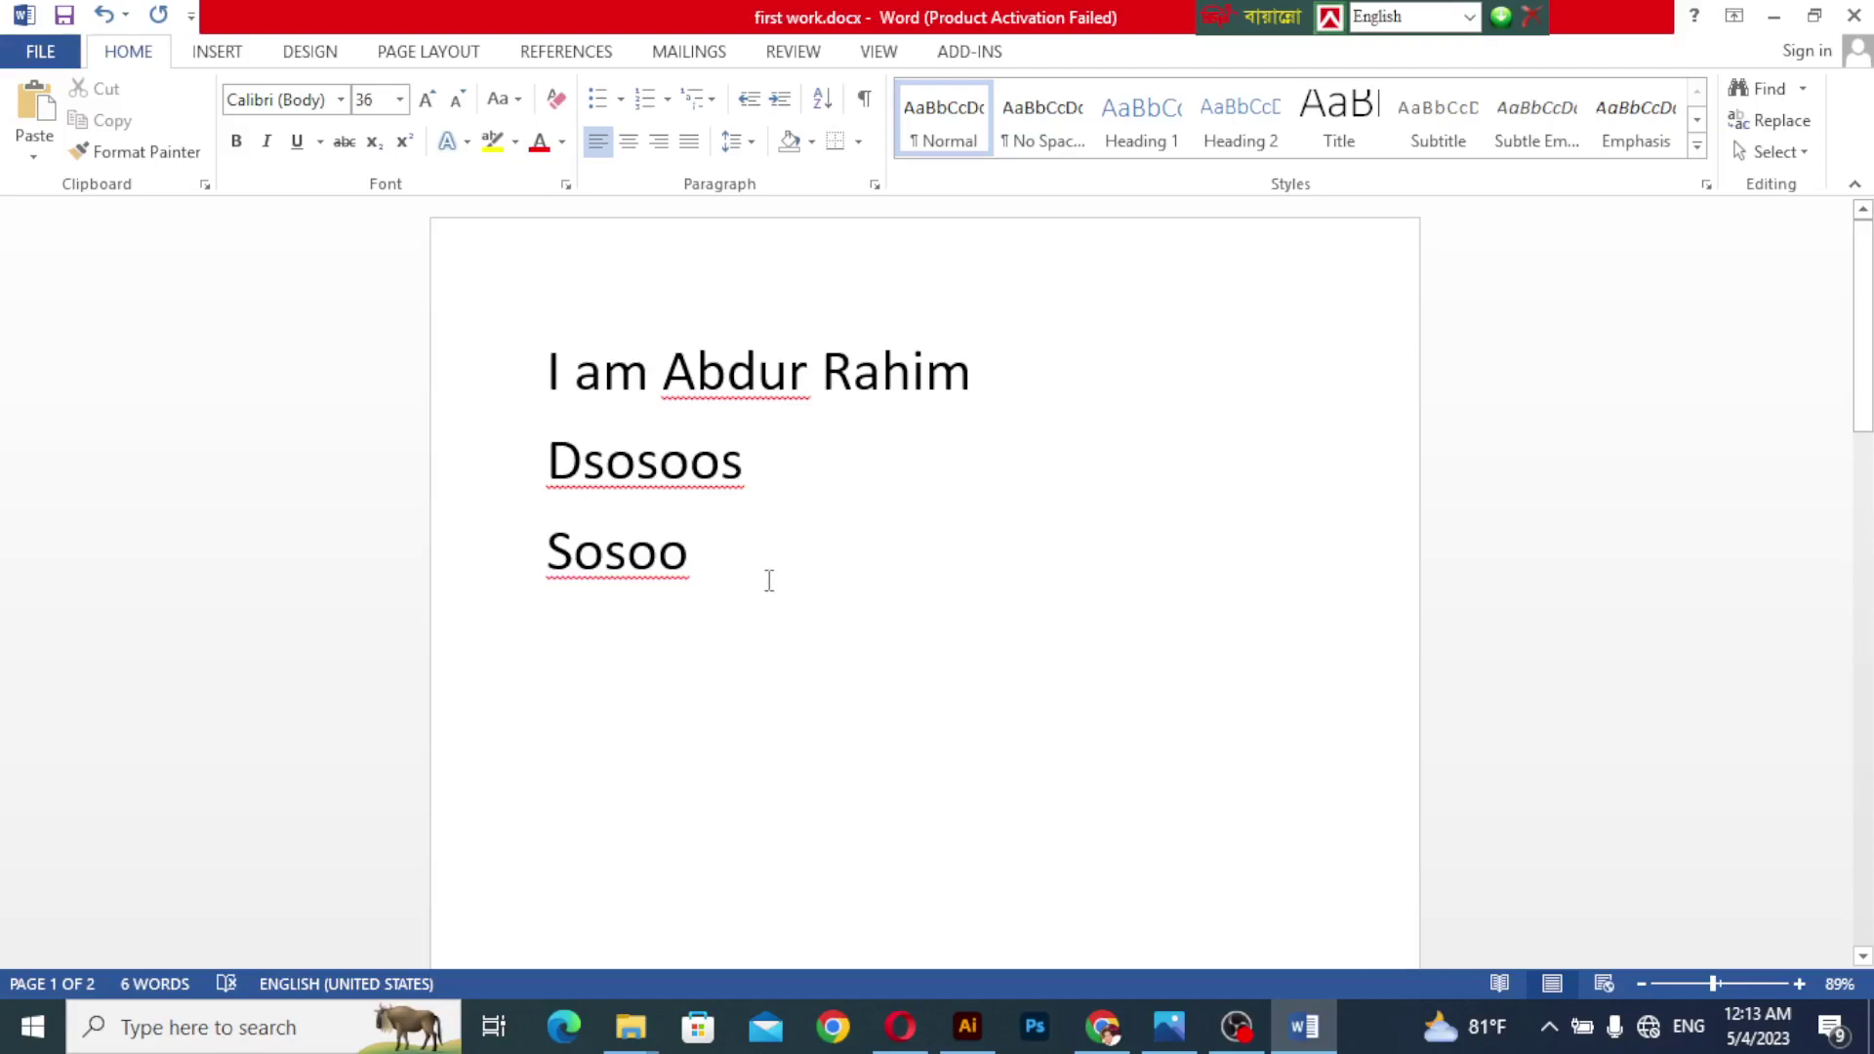
{"action": "type", "text": "Bangl"}
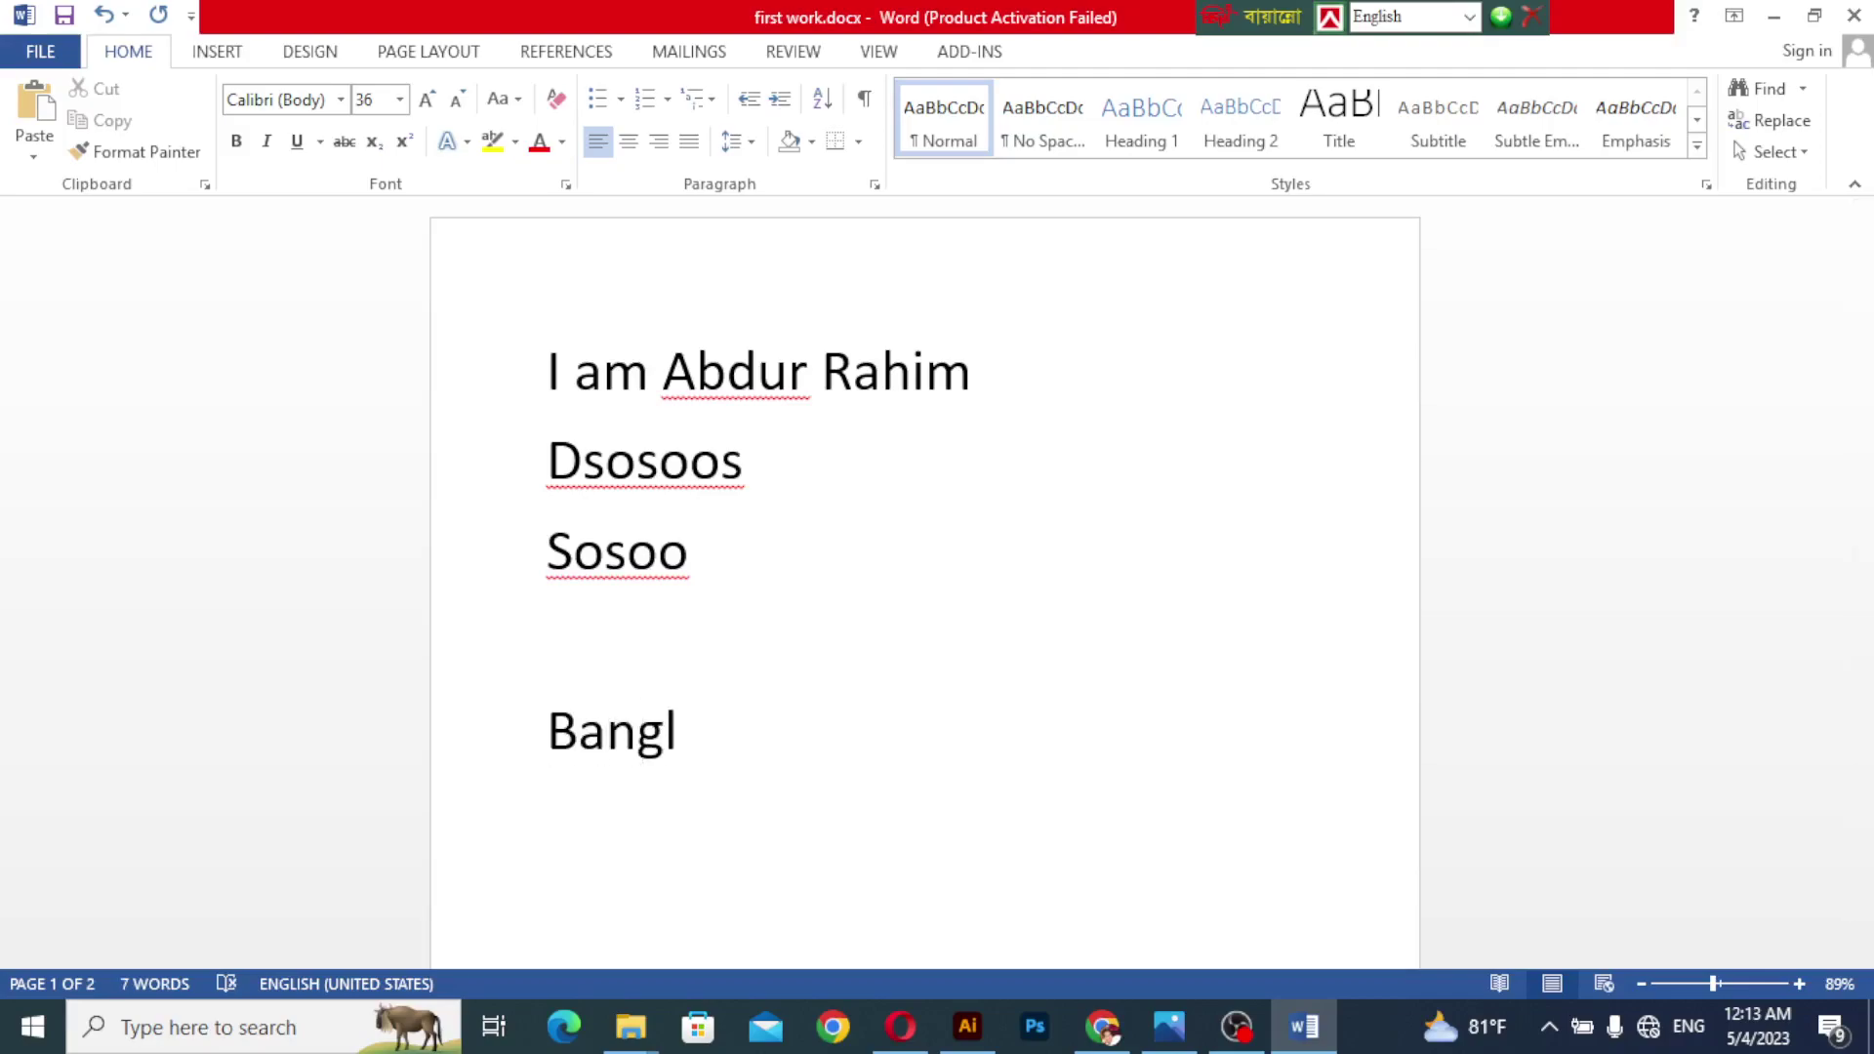
{"action": "key", "text": "BackSpace"}
{"action": "type", "text": "ladesh"}
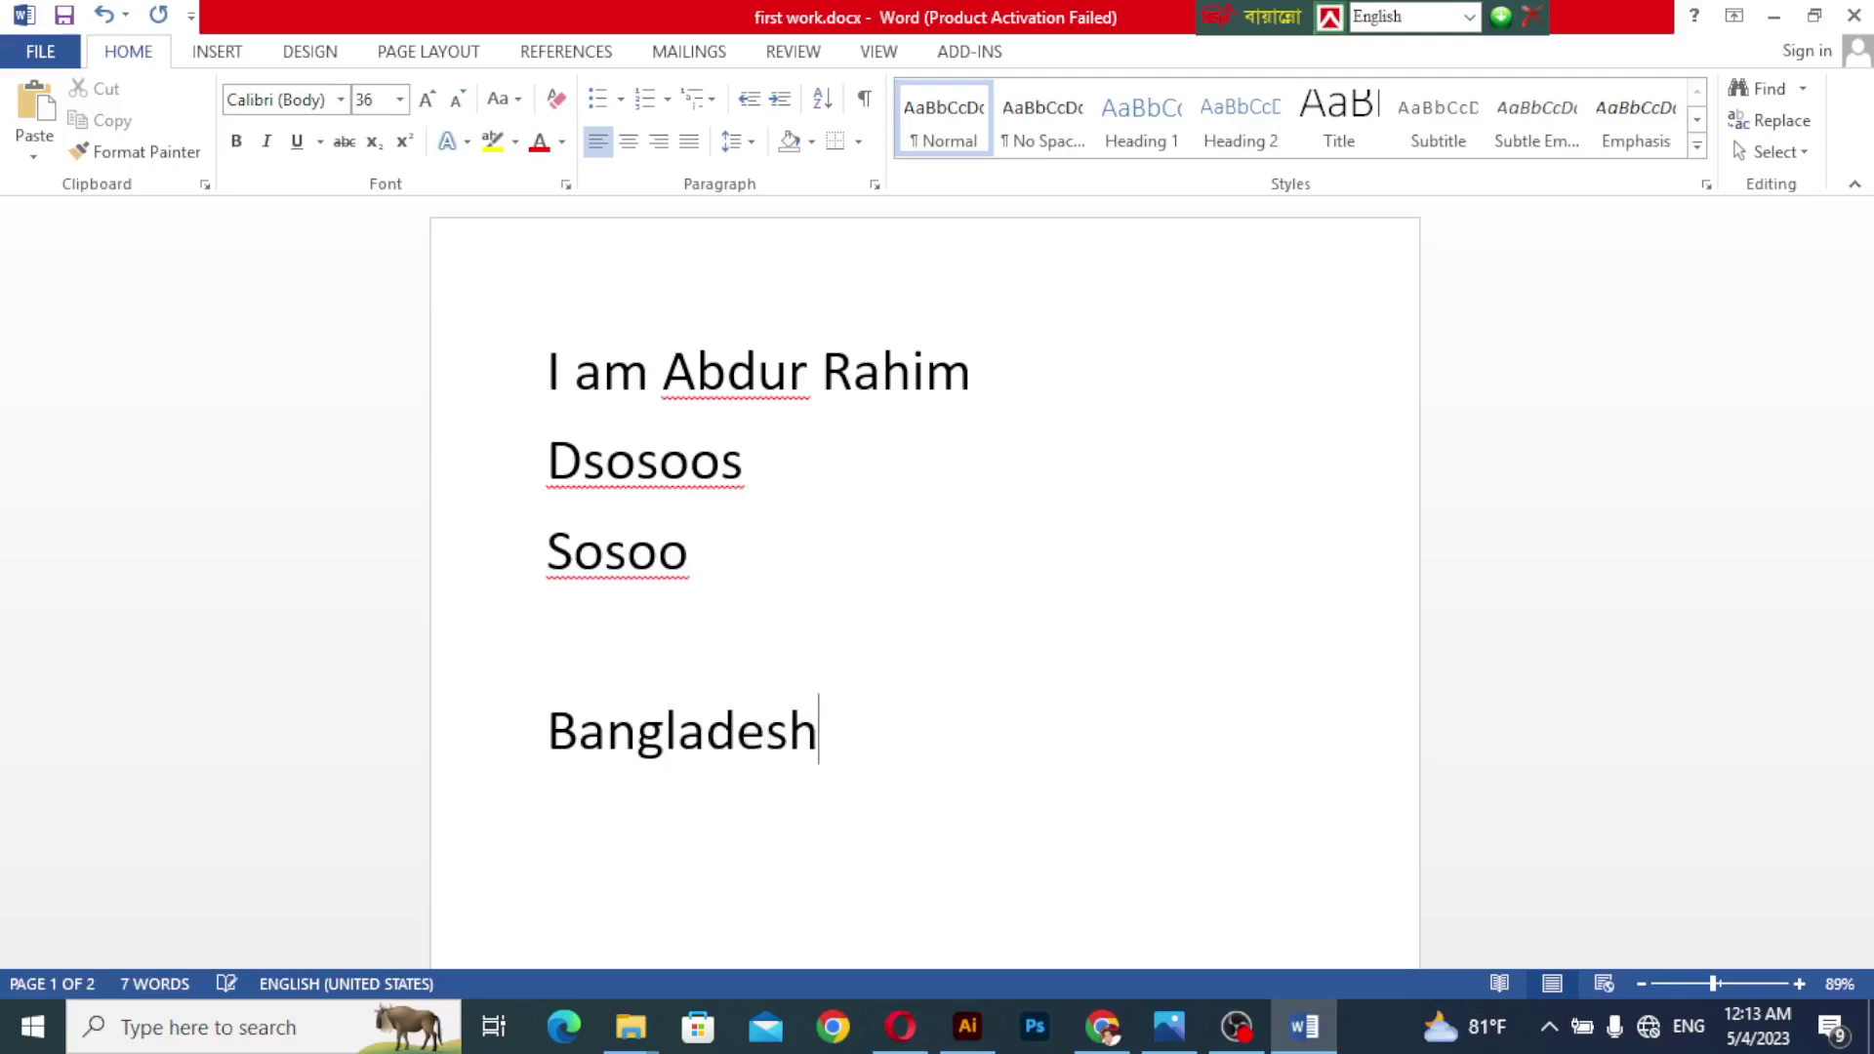
{"action": "type", "text": " is ksoso"}
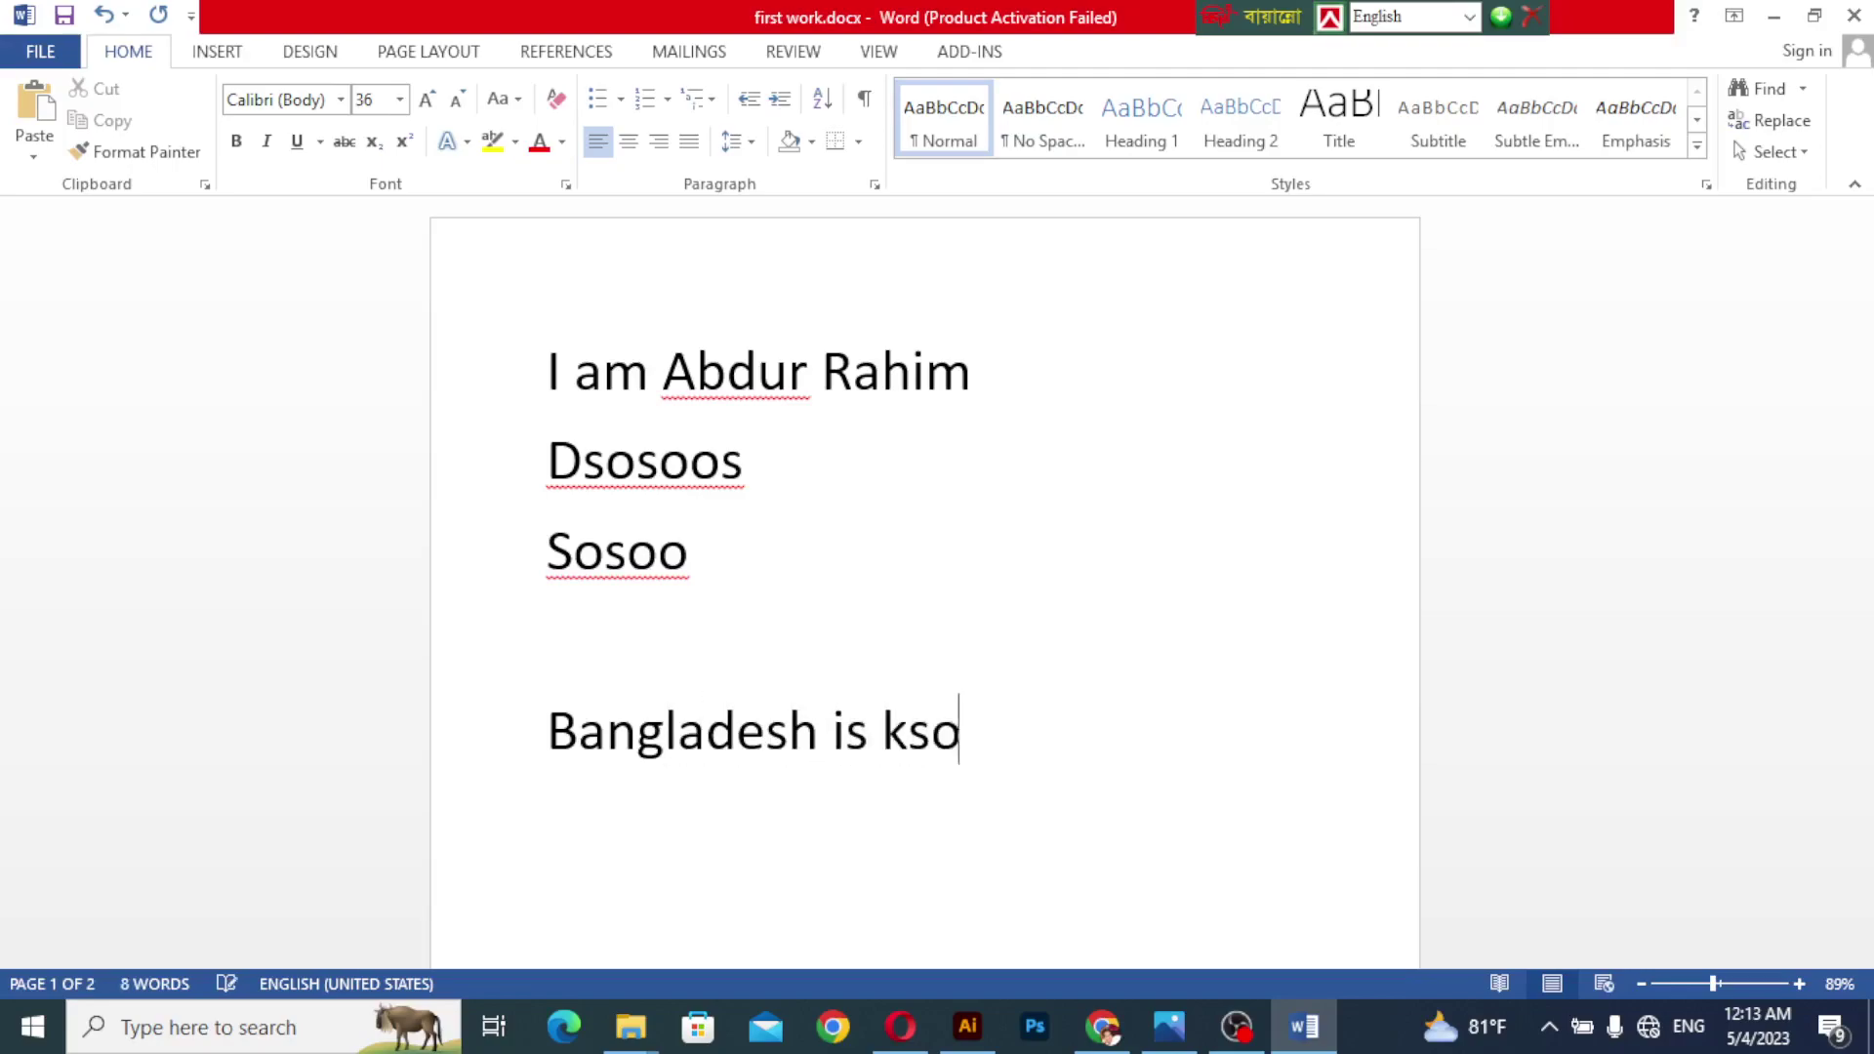
{"action": "key", "text": "BackSpace"}
{"action": "key", "text": "BackSpace"}
{"action": "key", "text": "BackSpace"}
{"action": "key", "text": "BackSpace"}
{"action": "key", "text": "BackSpace"}
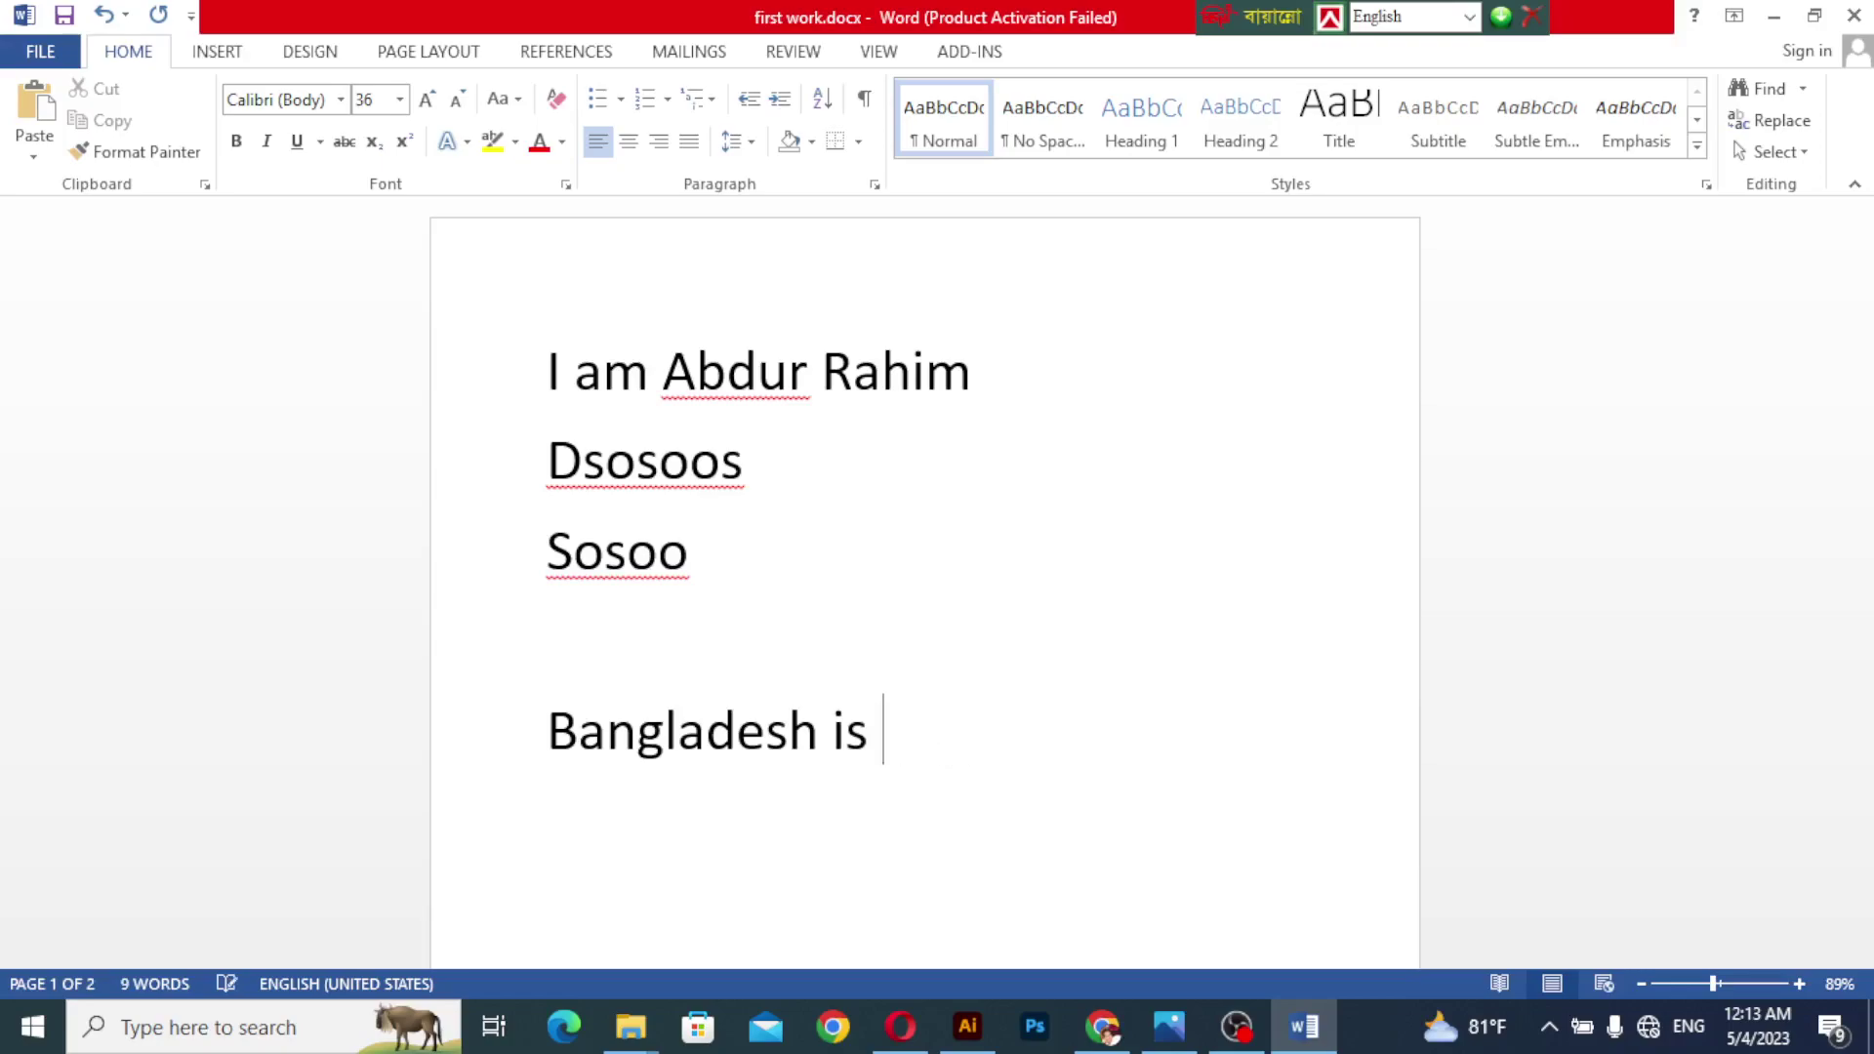
{"action": "type", "text": "beauti"}
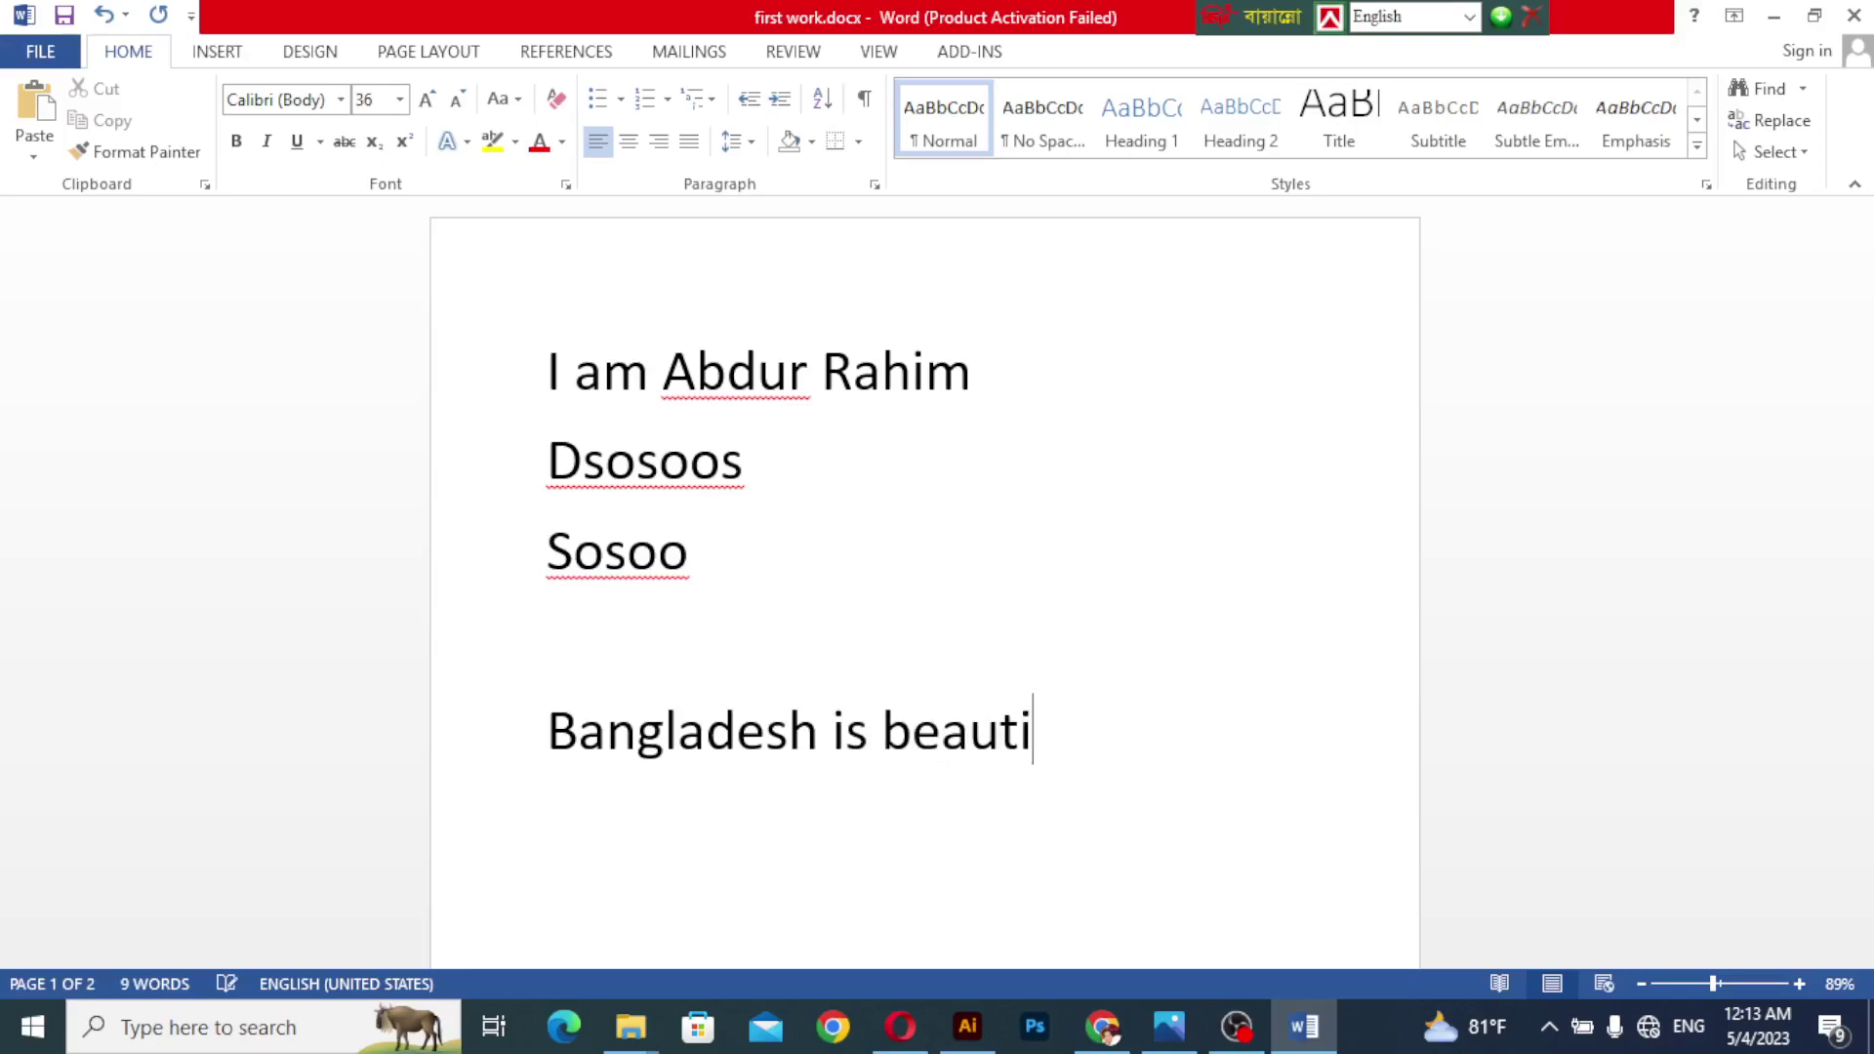
{"action": "type", "text": "ful coun"}
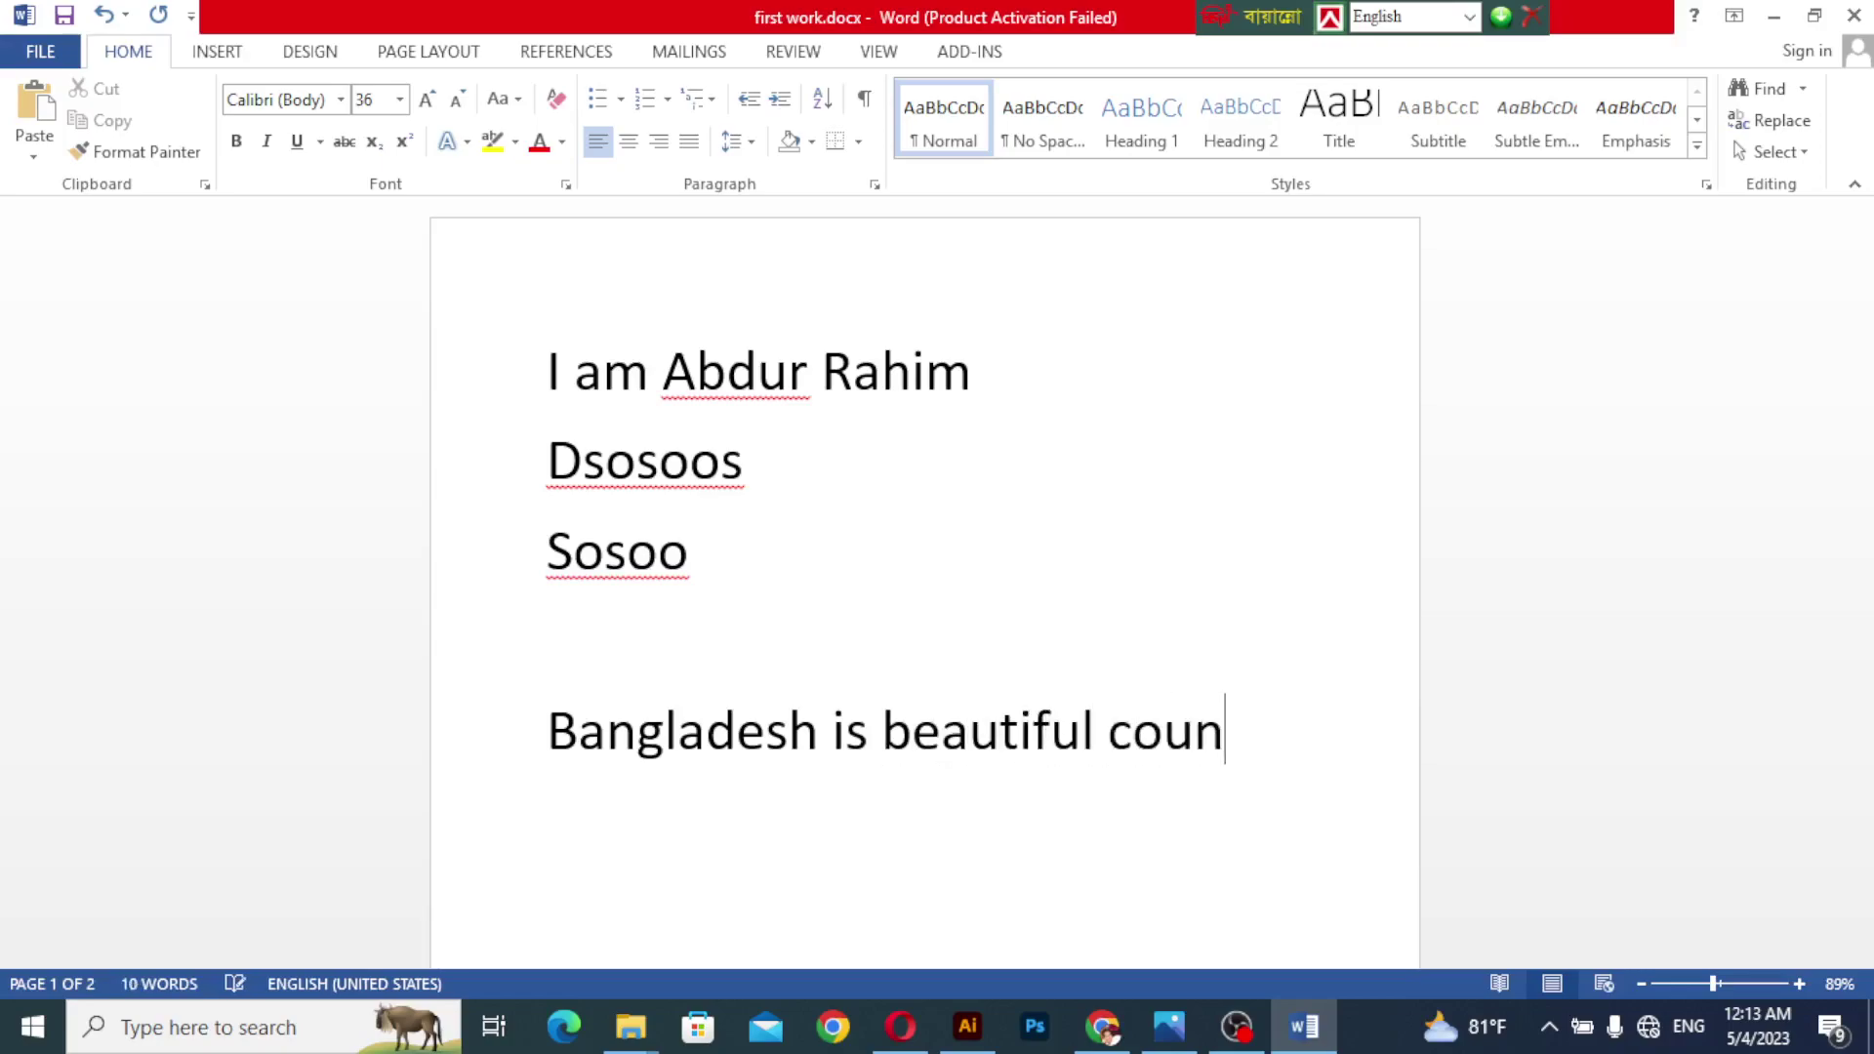
{"action": "type", "text": "try."}
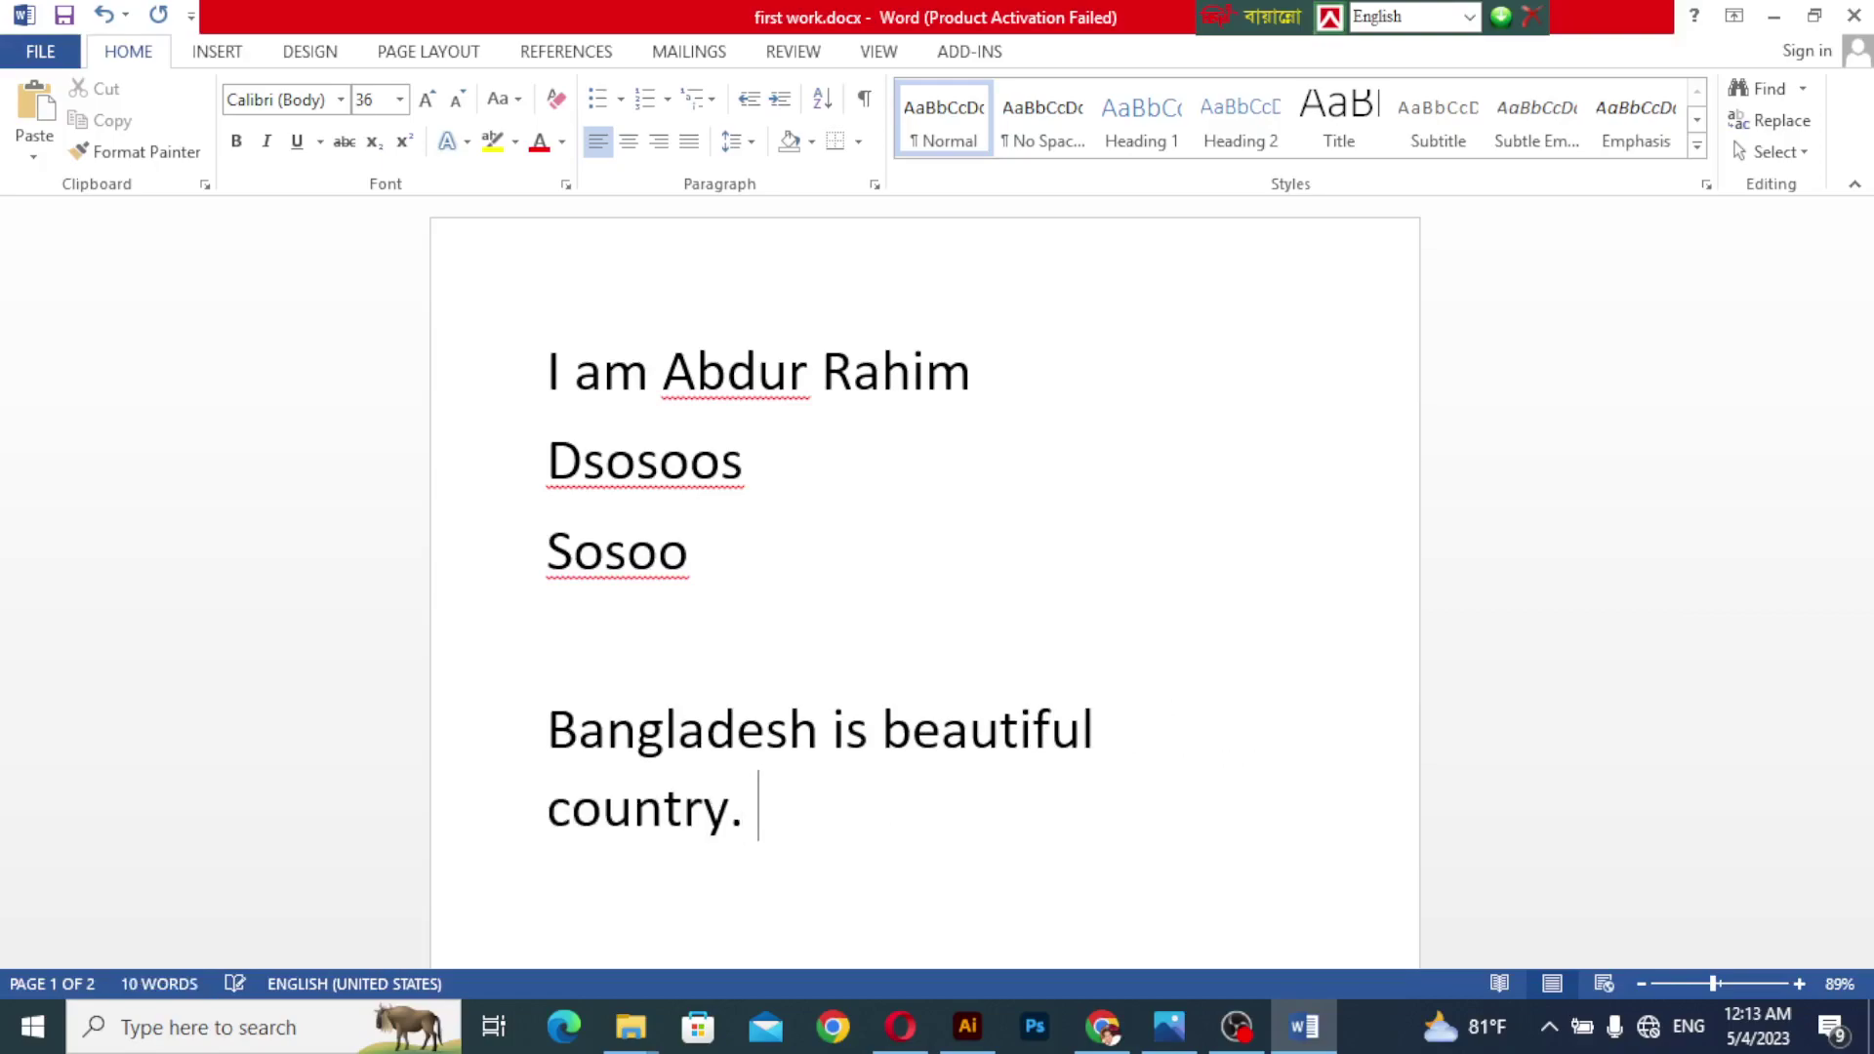
Save the changes to first work.docx and close the document.
{"action": "left_click", "coordinate": [39, 51]}
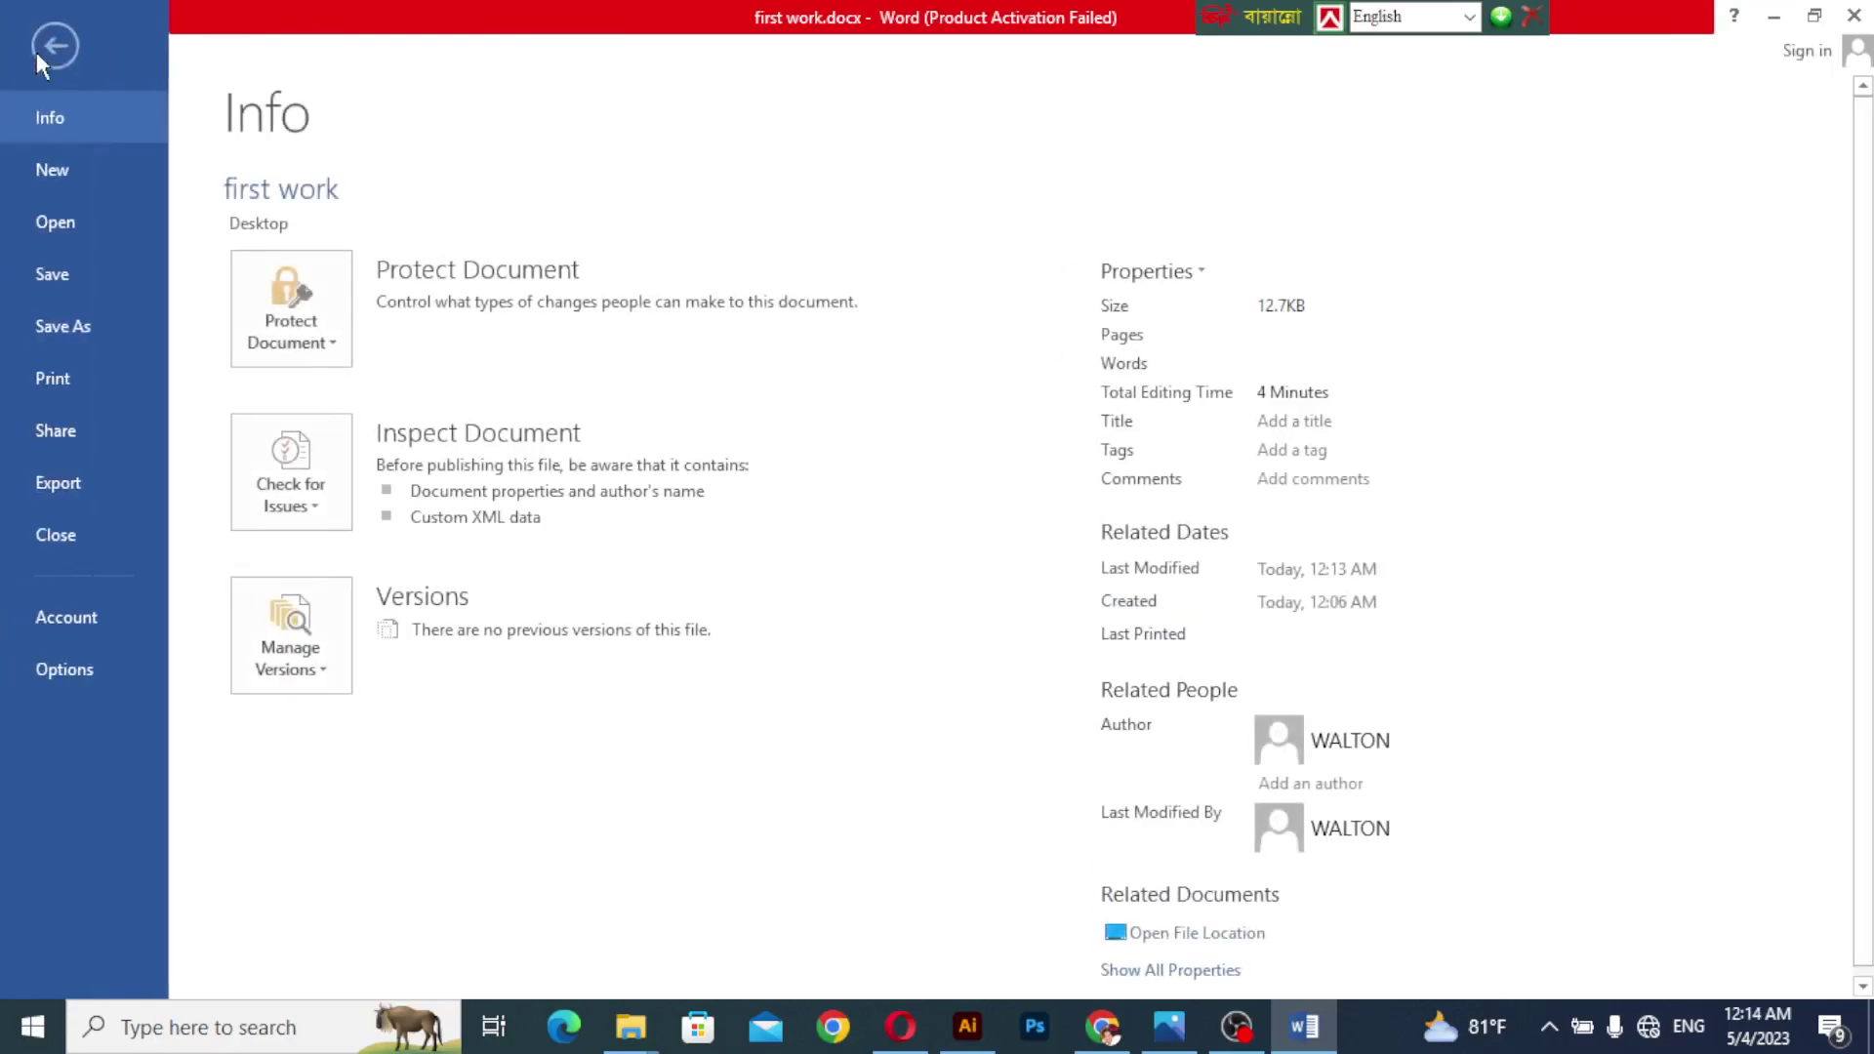
{"action": "left_click", "coordinate": [56, 277]}
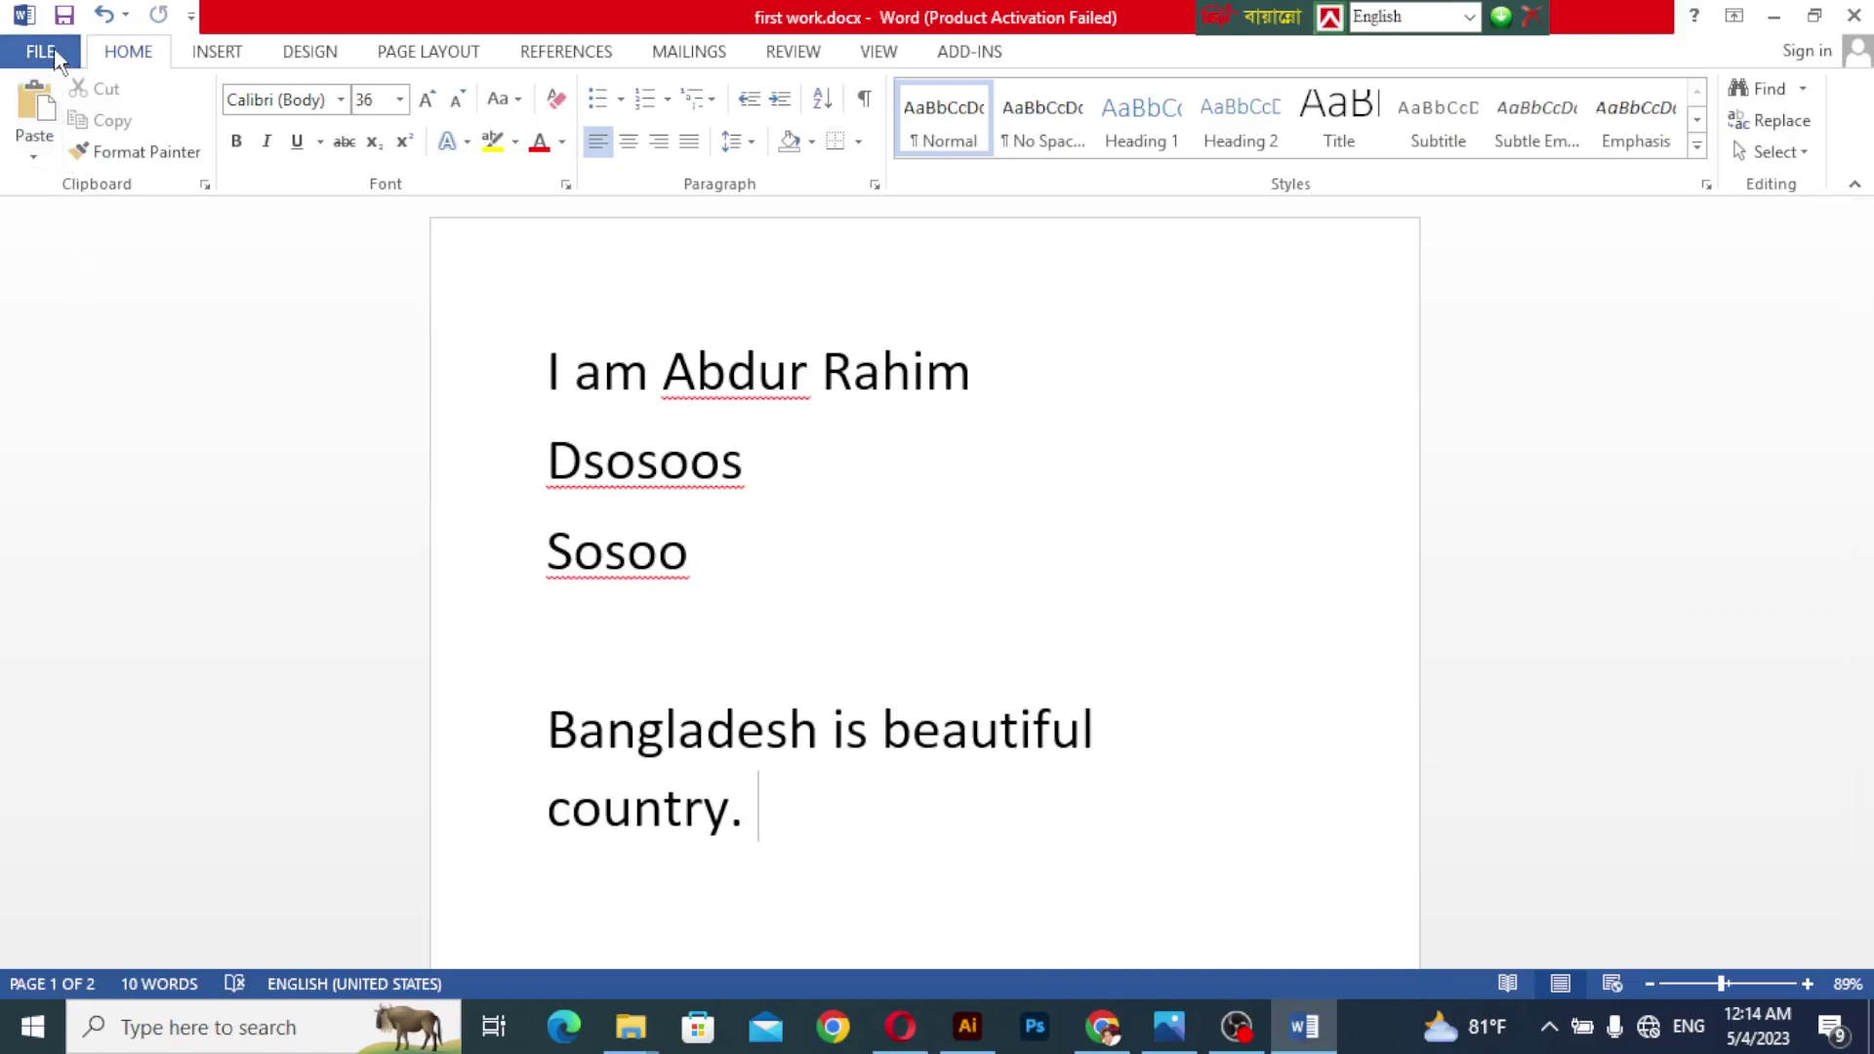
{"action": "left_click", "coordinate": [743, 527]}
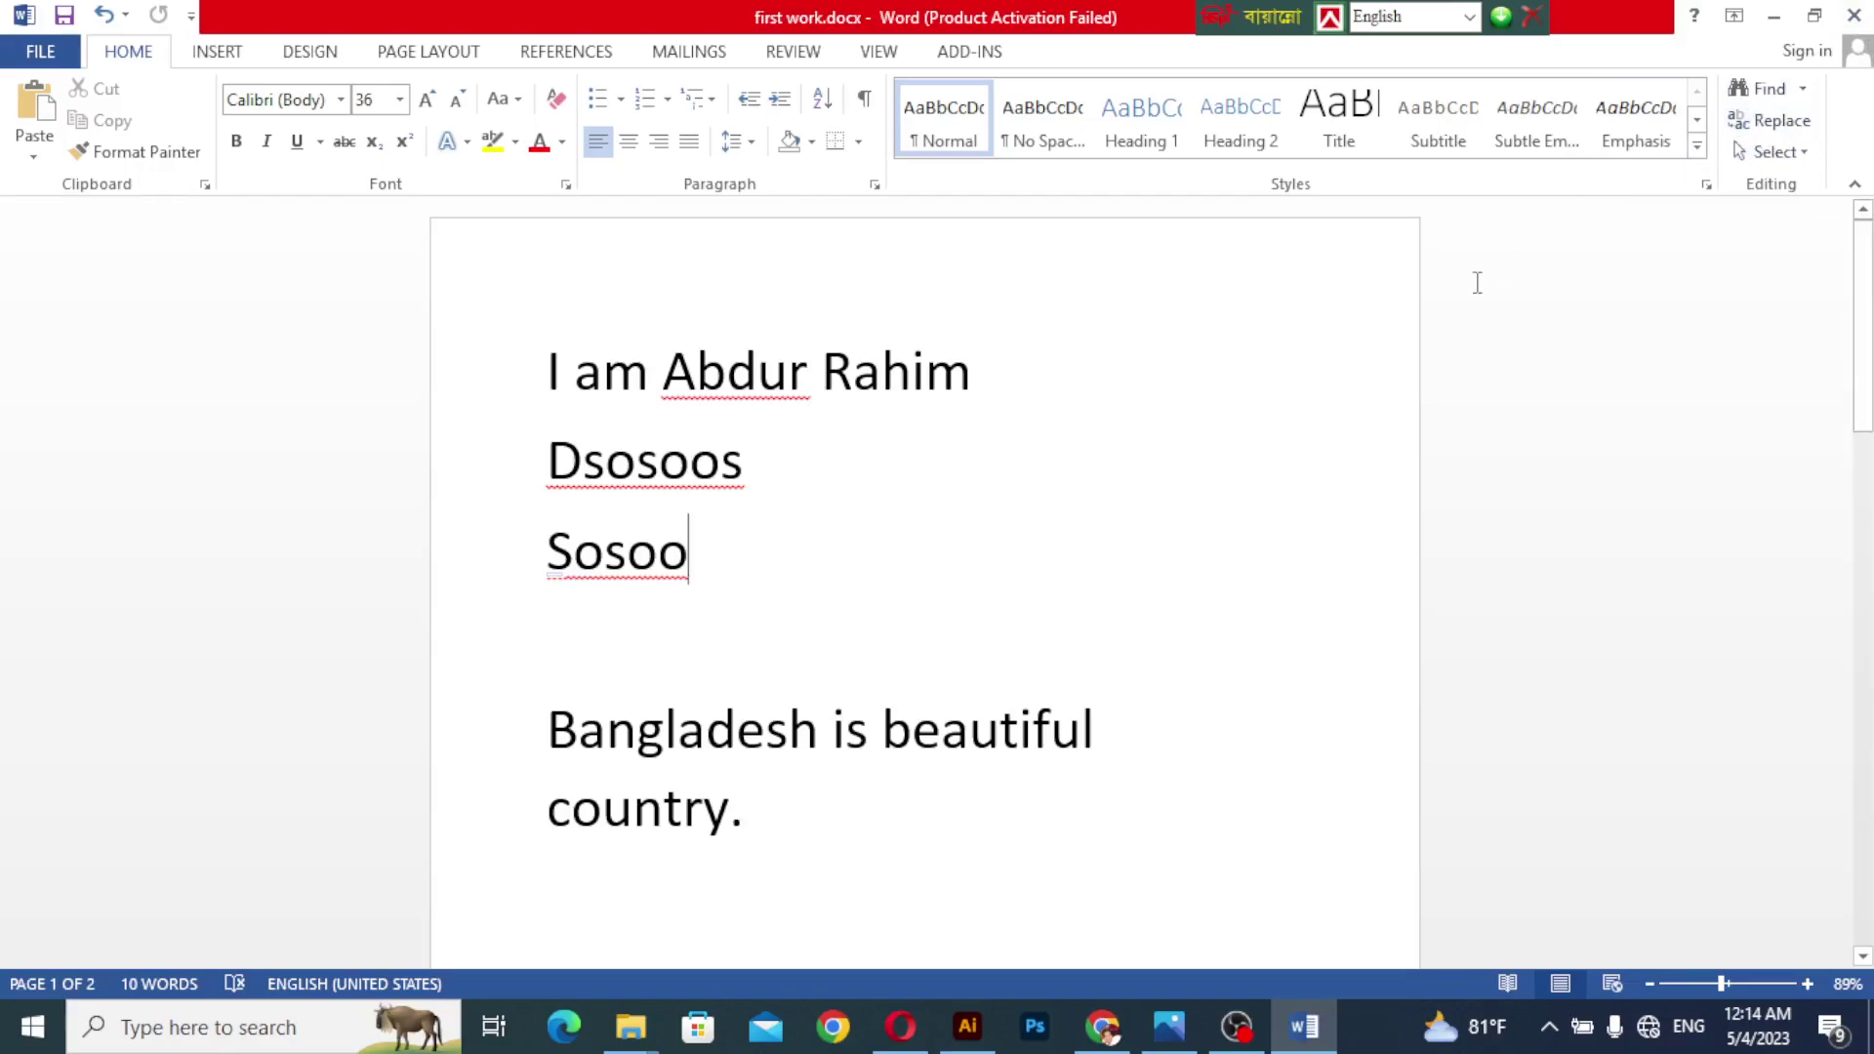
{"action": "left_click", "coordinate": [1858, 19]}
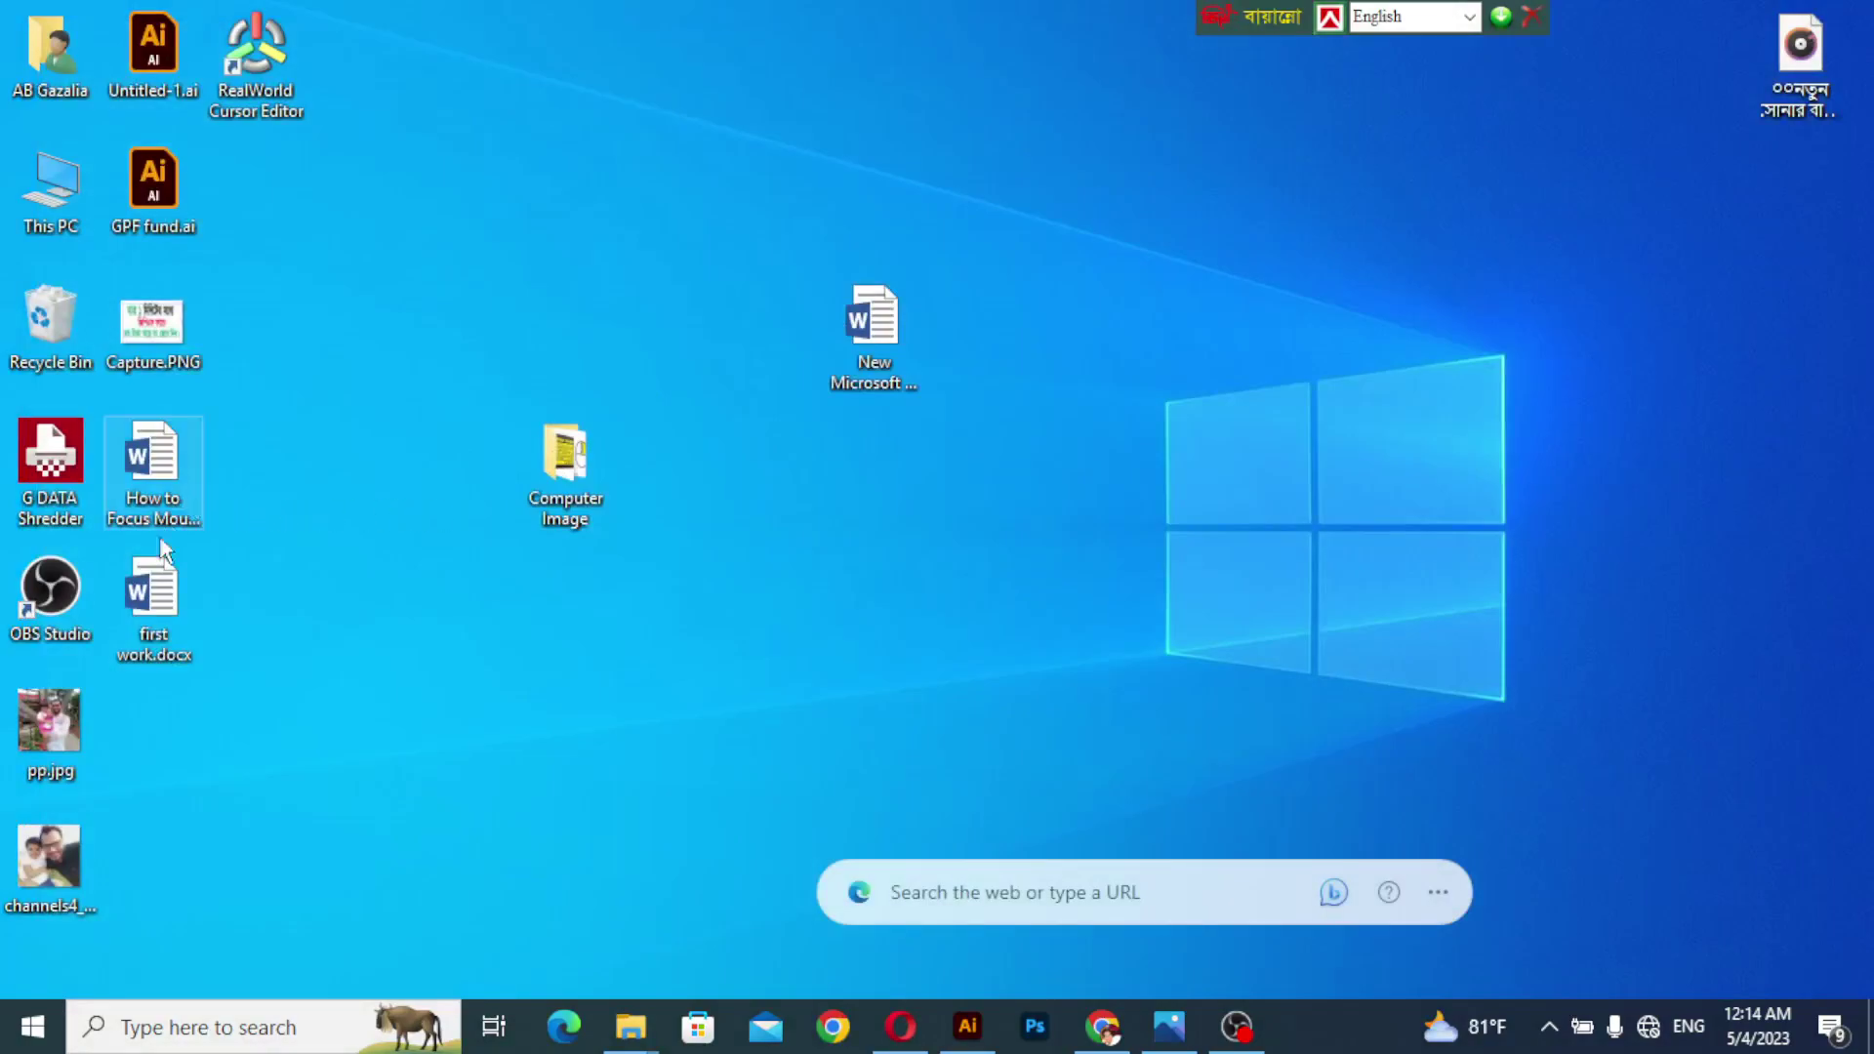
Reopen first work.docx from the desktop, dismiss the activation notice and check the added Bangladesh sentence.
{"action": "double_click", "coordinate": [167, 616]}
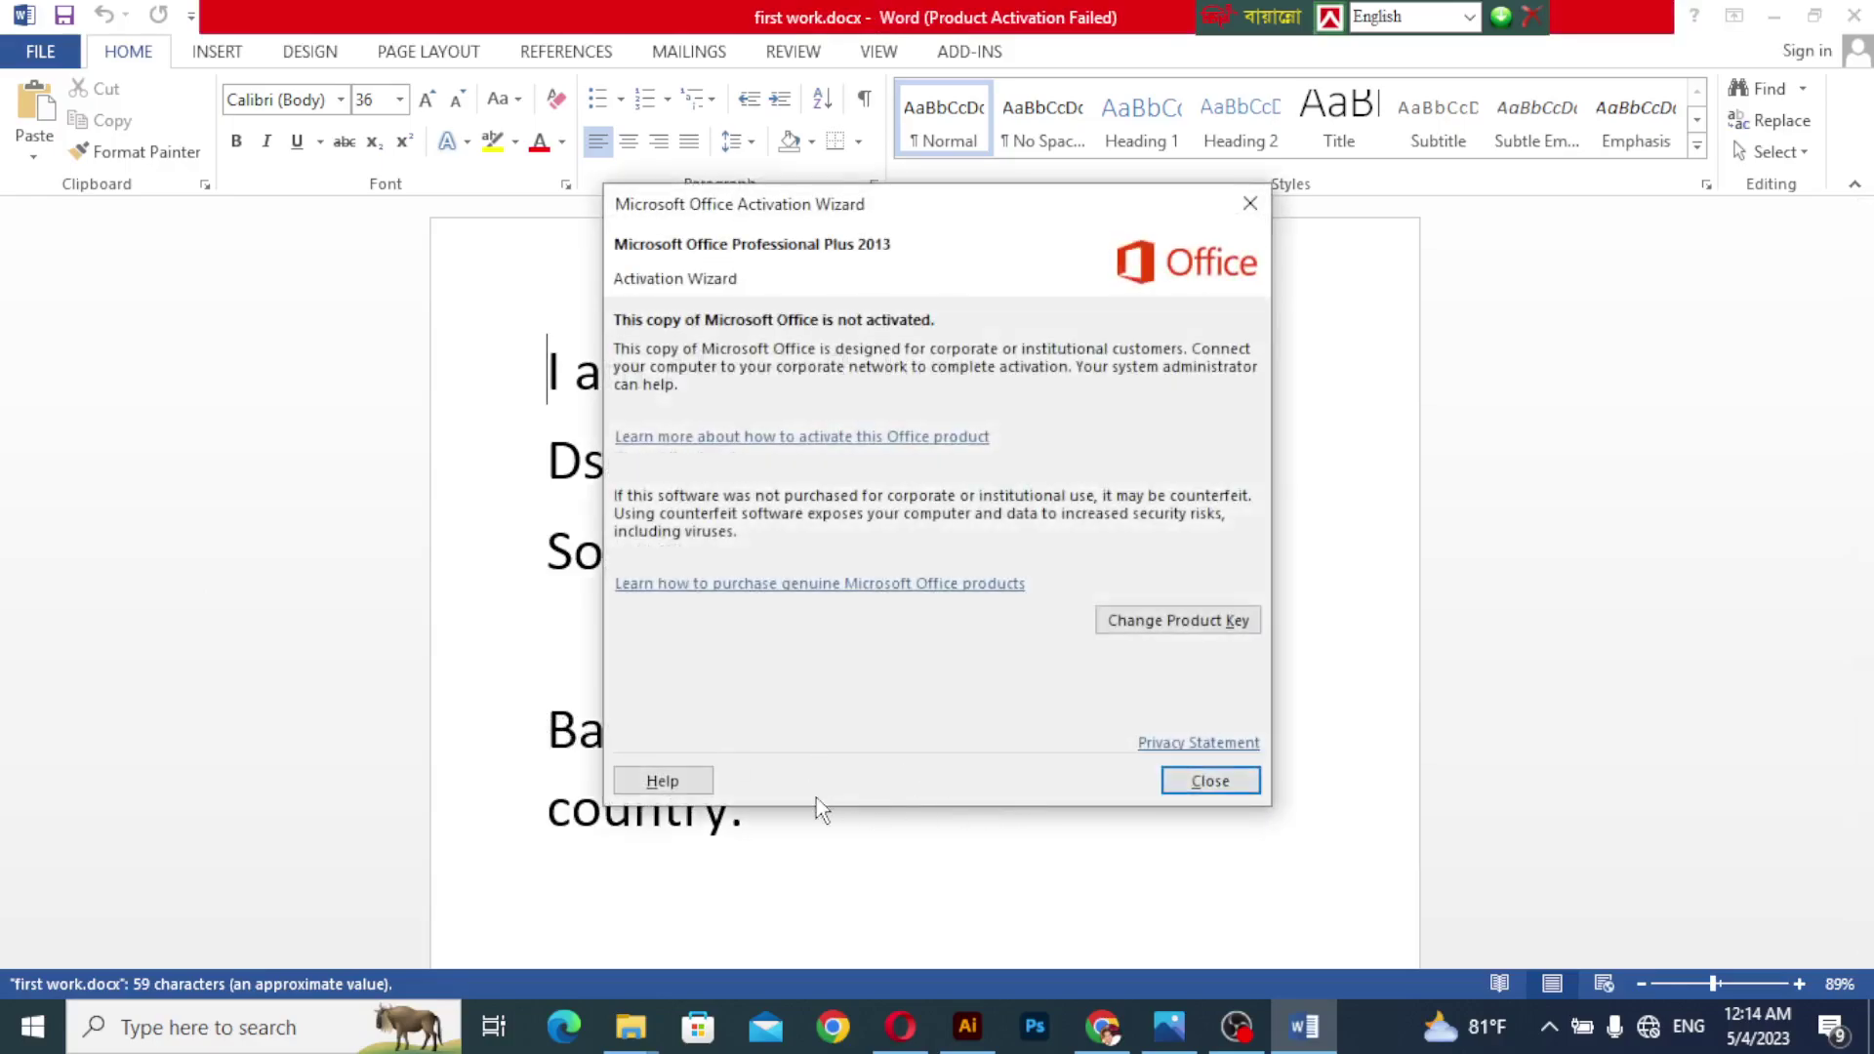
{"action": "left_click", "coordinate": [1210, 780]}
{"action": "left_click_drag", "start_coordinate": [549, 727], "coordinate": [637, 732]}
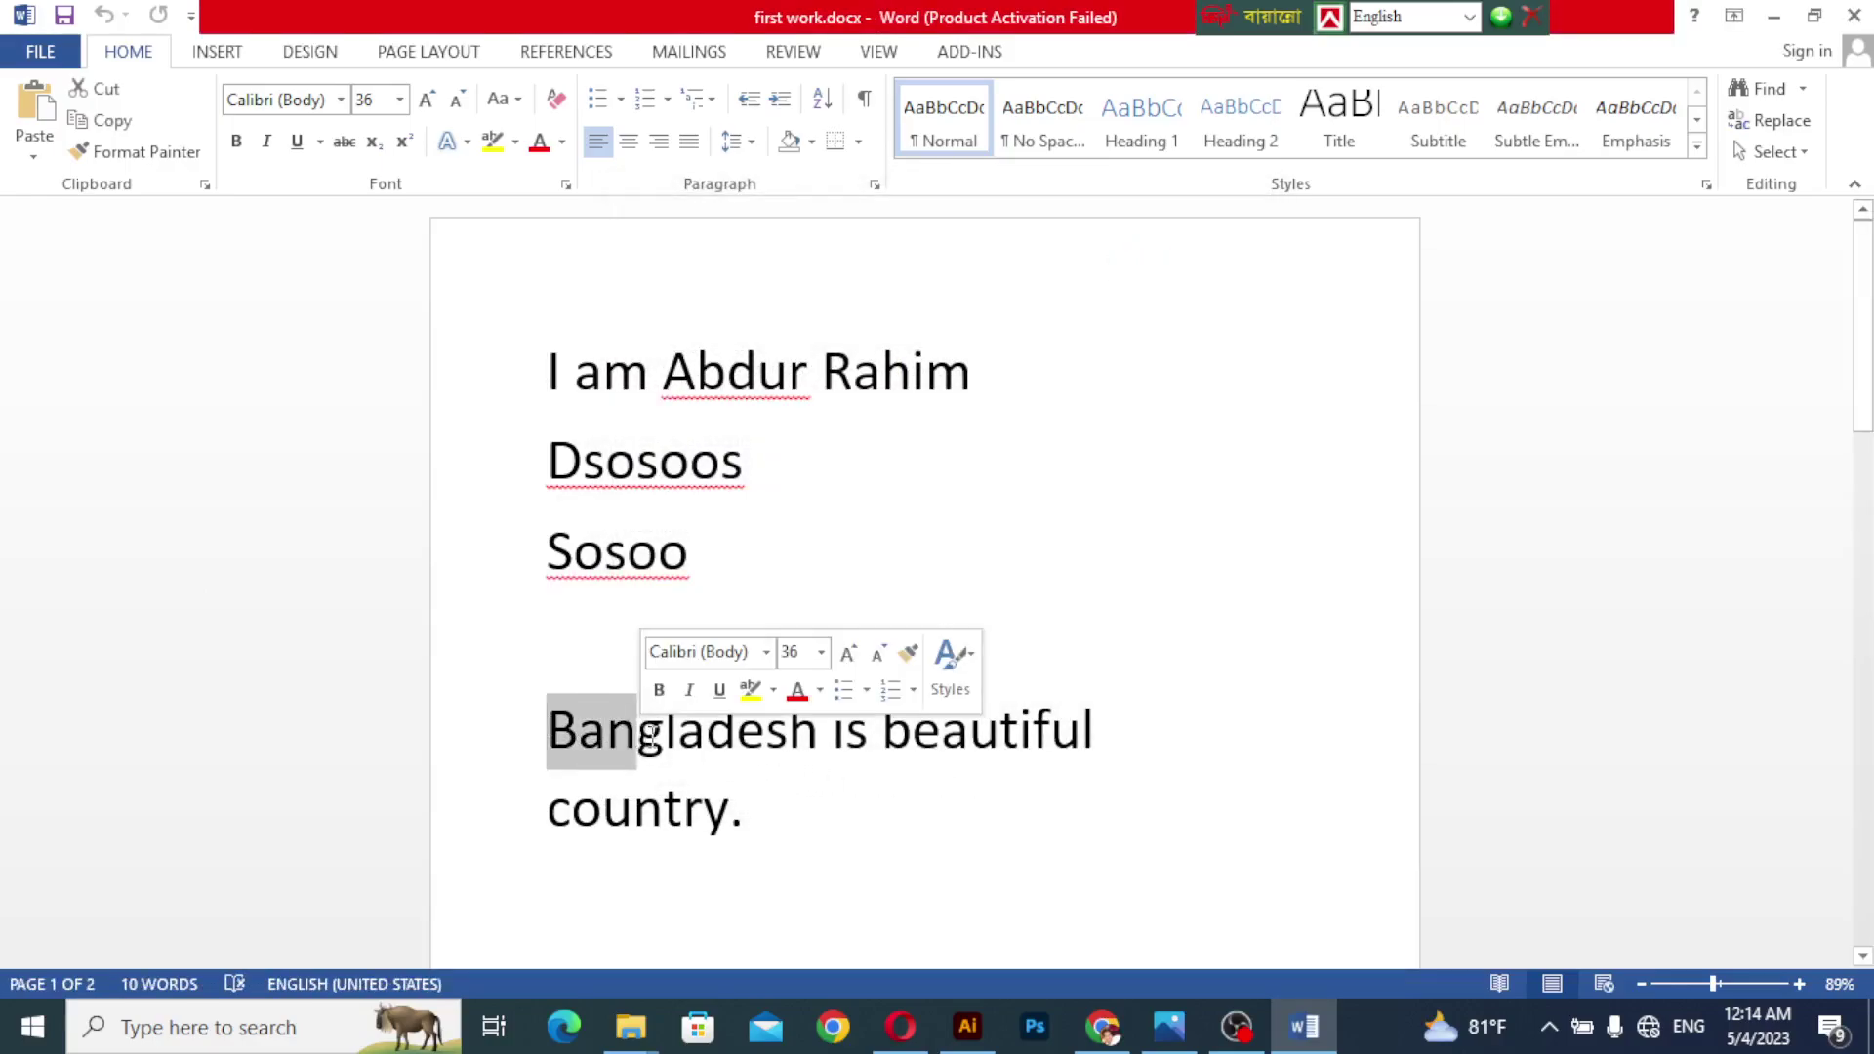
Add the lines "Slslslsl" and "dsss" below the sentence about Bangladesh.
{"action": "left_click", "coordinate": [764, 813]}
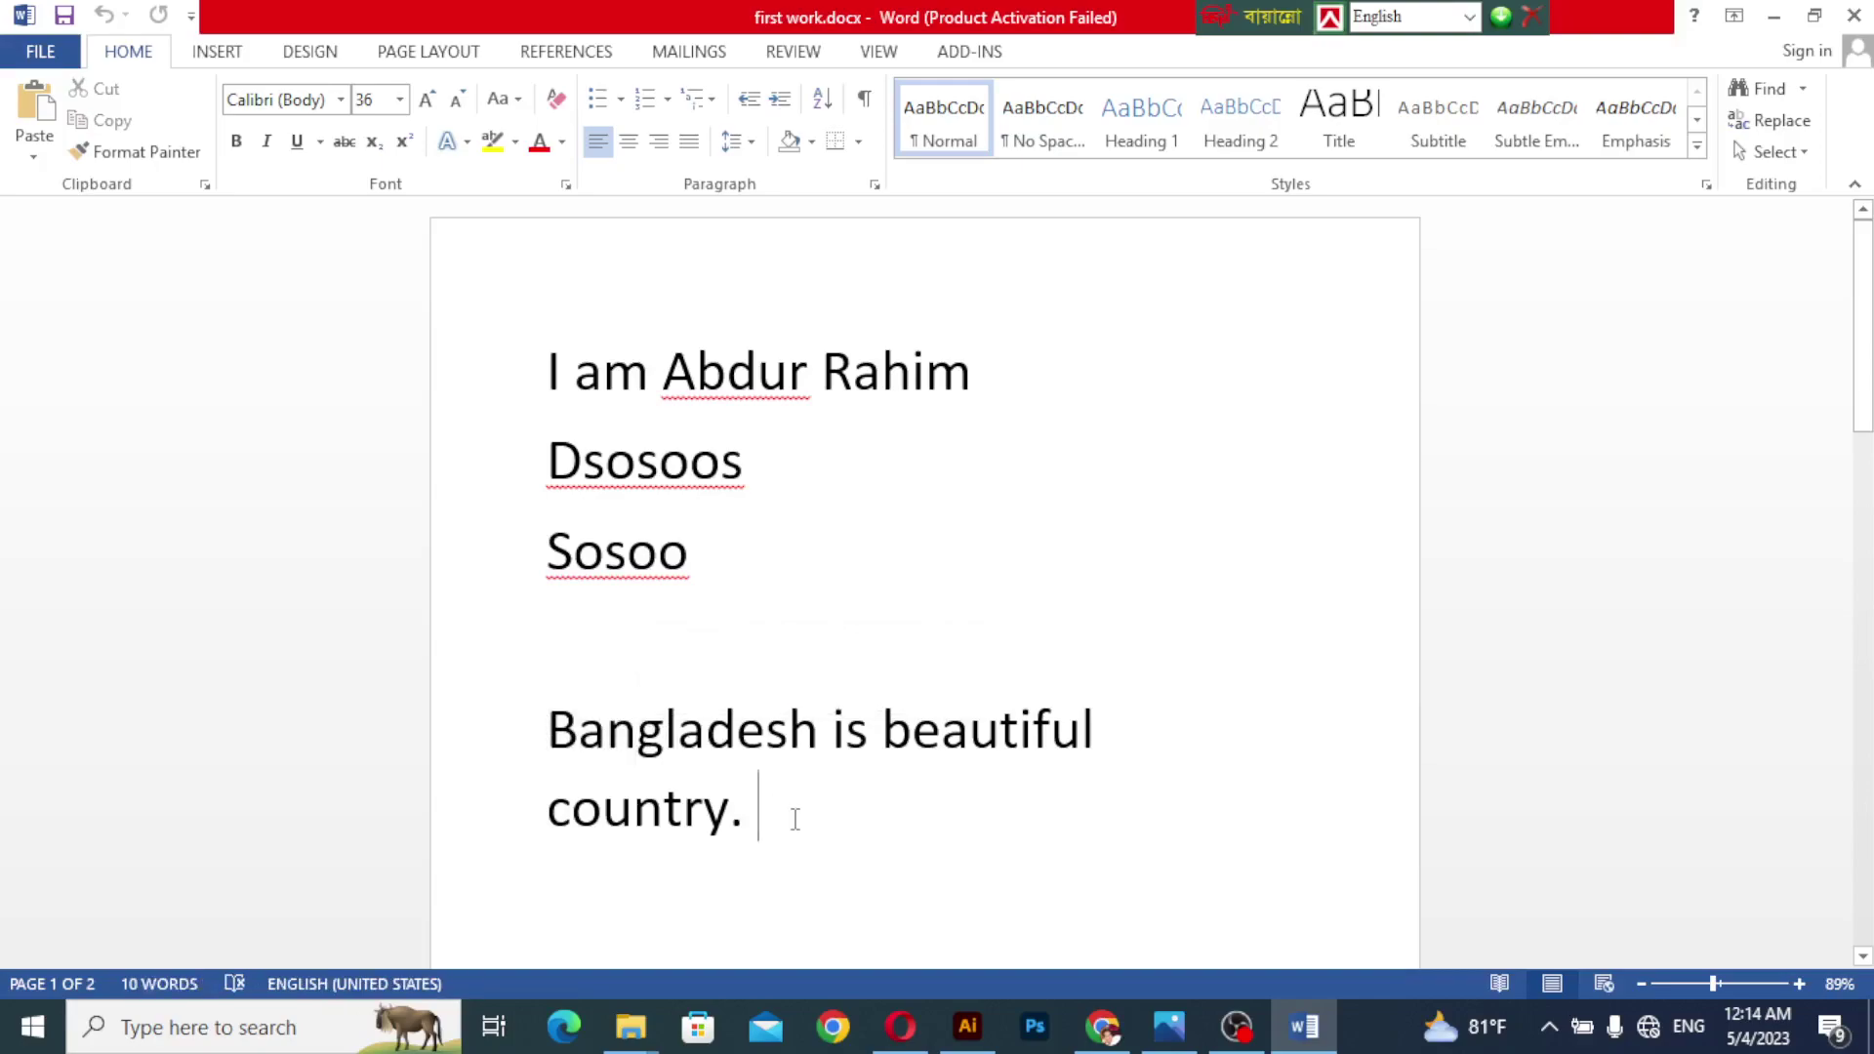
{"action": "scroll", "coordinate": [795, 818], "scroll_direction": "down", "scroll_amount": 2}
{"action": "scroll", "coordinate": [795, 820], "scroll_direction": "up", "scroll_amount": 1}
{"action": "scroll", "coordinate": [795, 819], "scroll_direction": "down", "scroll_amount": 1}
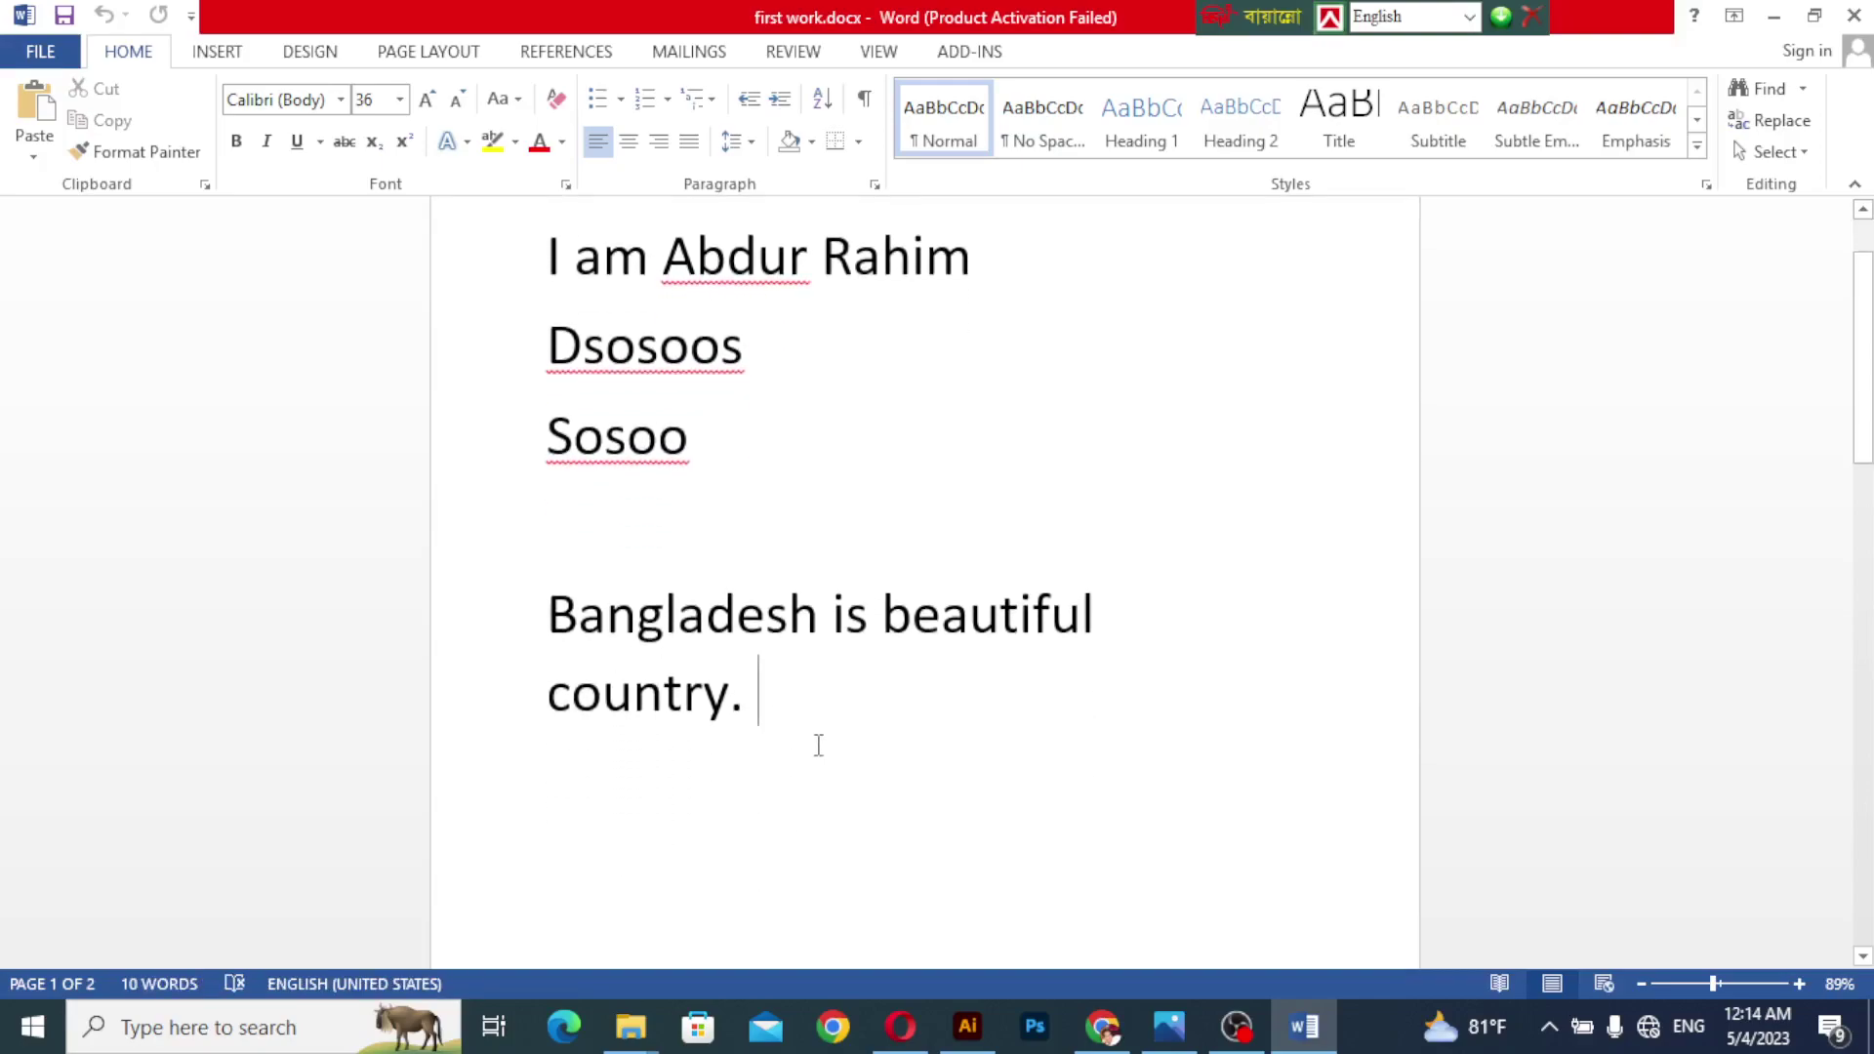
{"action": "key", "text": "BackSpace"}
{"action": "key", "text": "Return"}
{"action": "type", "text": "sls"}
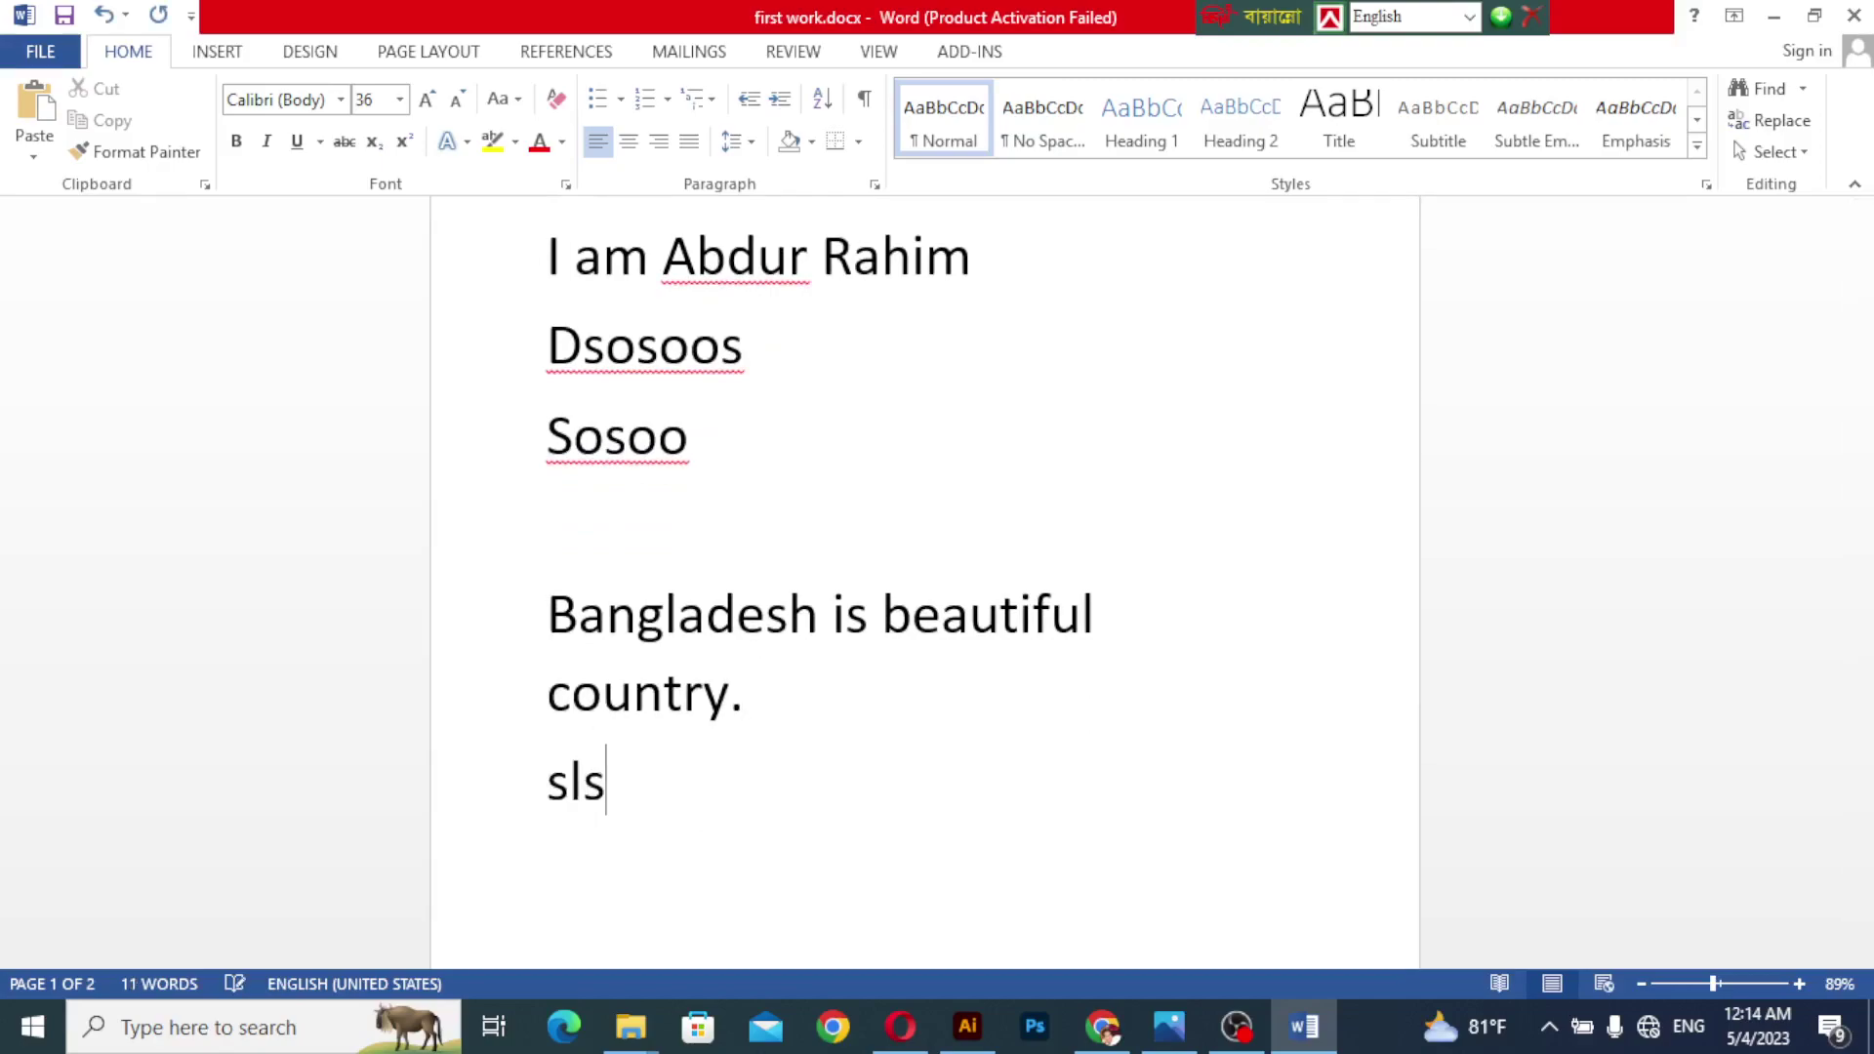
{"action": "type", "text": "lslsl"}
{"action": "key", "text": "Return"}
{"action": "type", "text": "dsss"}
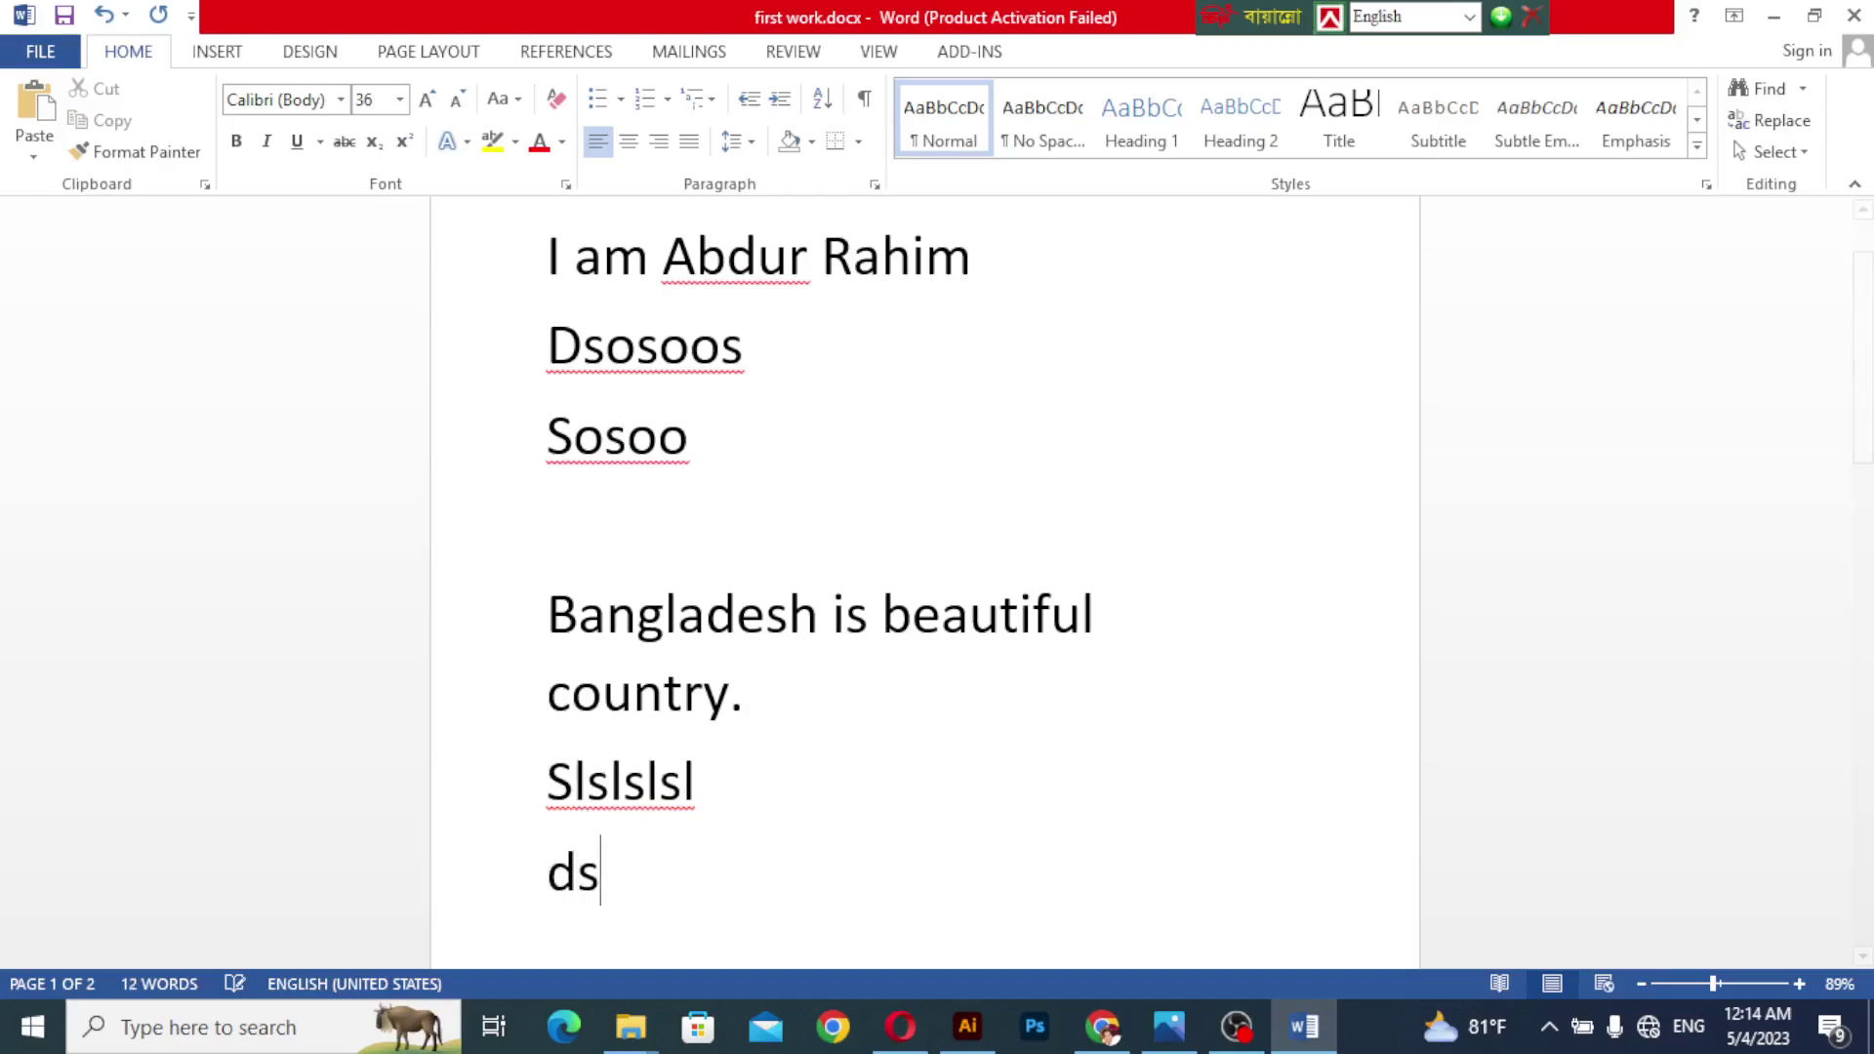
Save a copy of the document to the Desktop folder under the name first work_test.docx.
{"action": "left_click", "coordinate": [41, 53]}
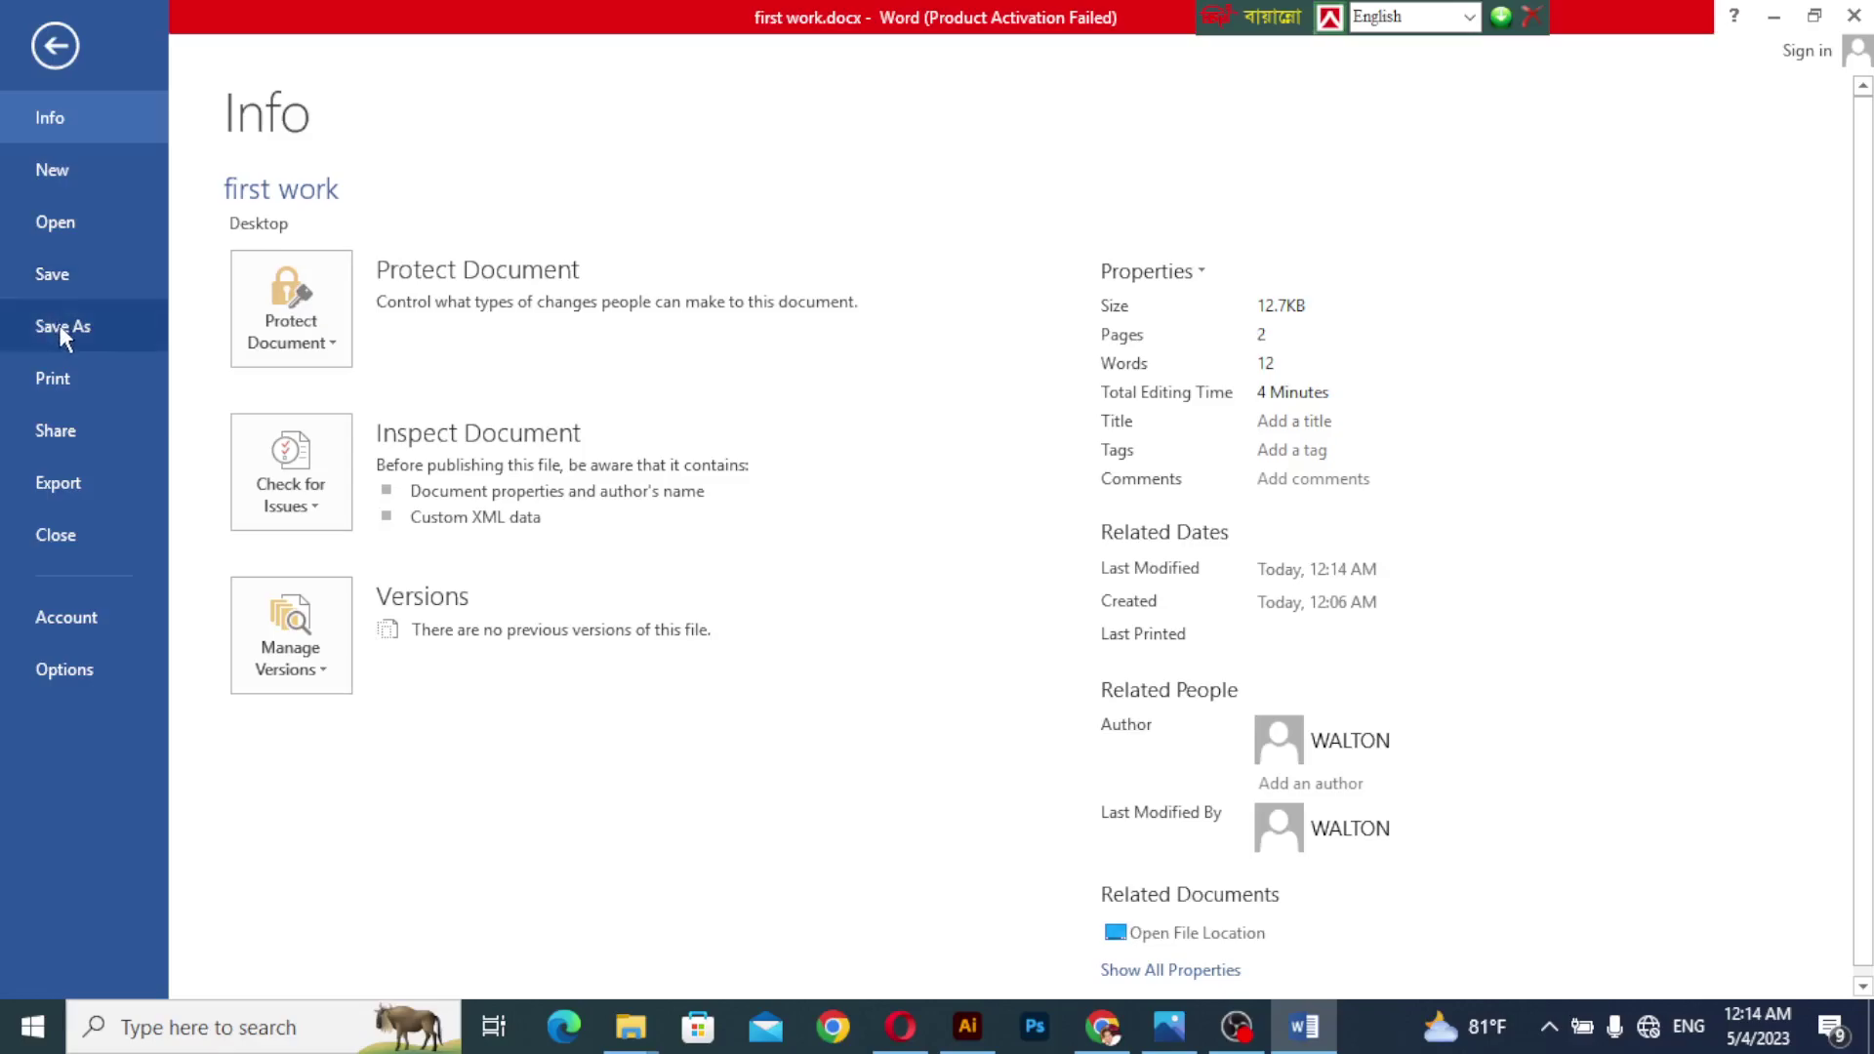
{"action": "left_click", "coordinate": [58, 331]}
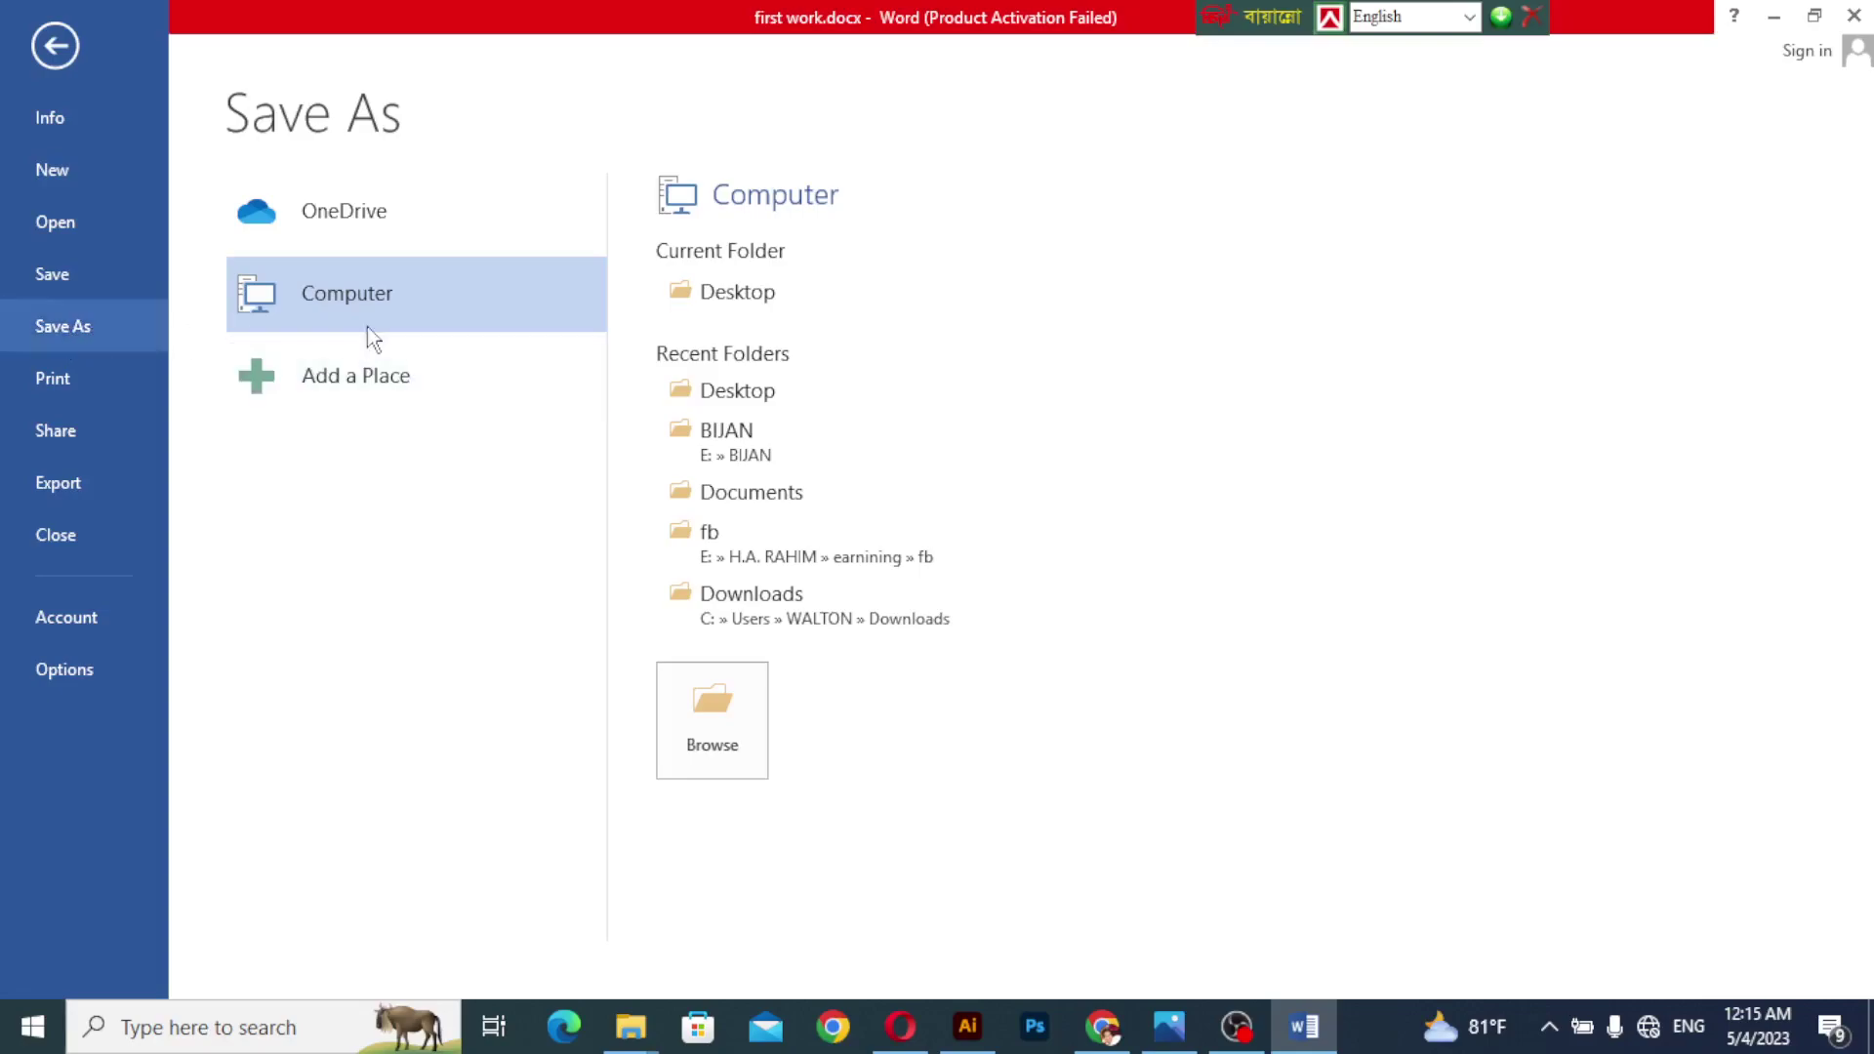
{"action": "left_click", "coordinate": [711, 720]}
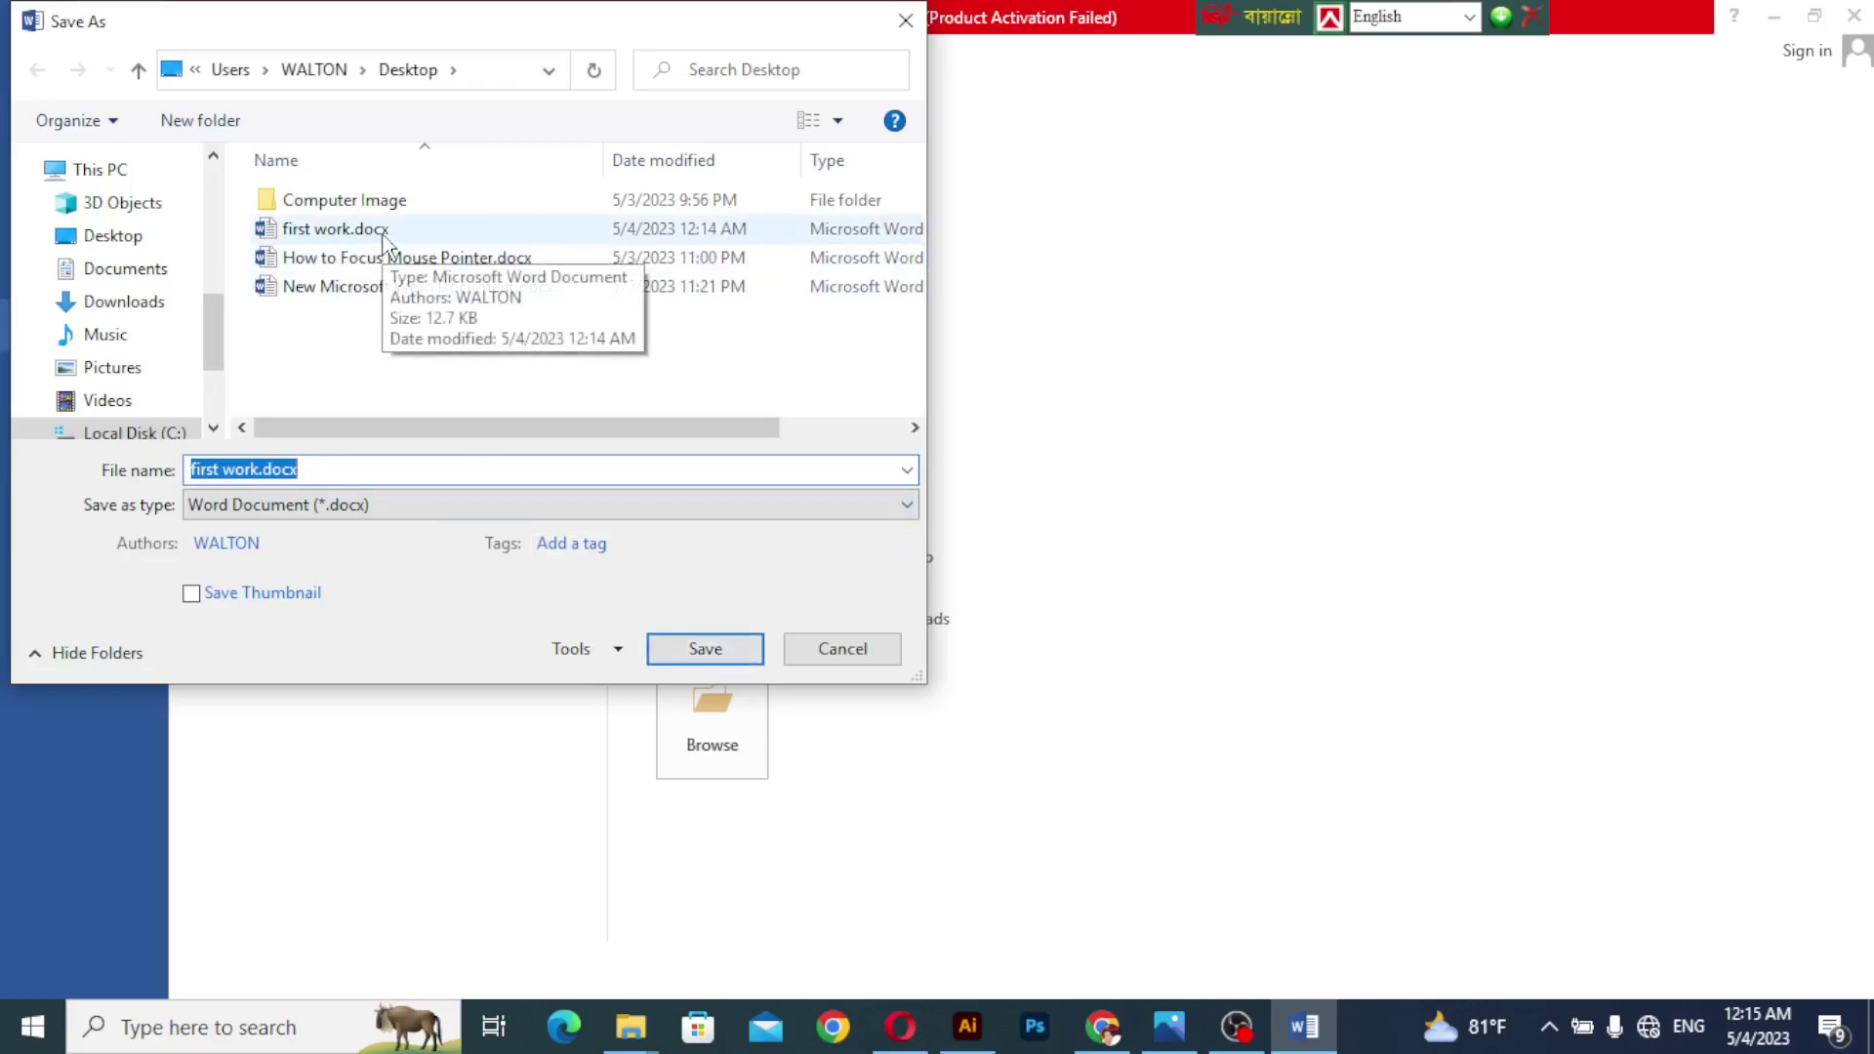
{"action": "left_click", "coordinate": [261, 468]}
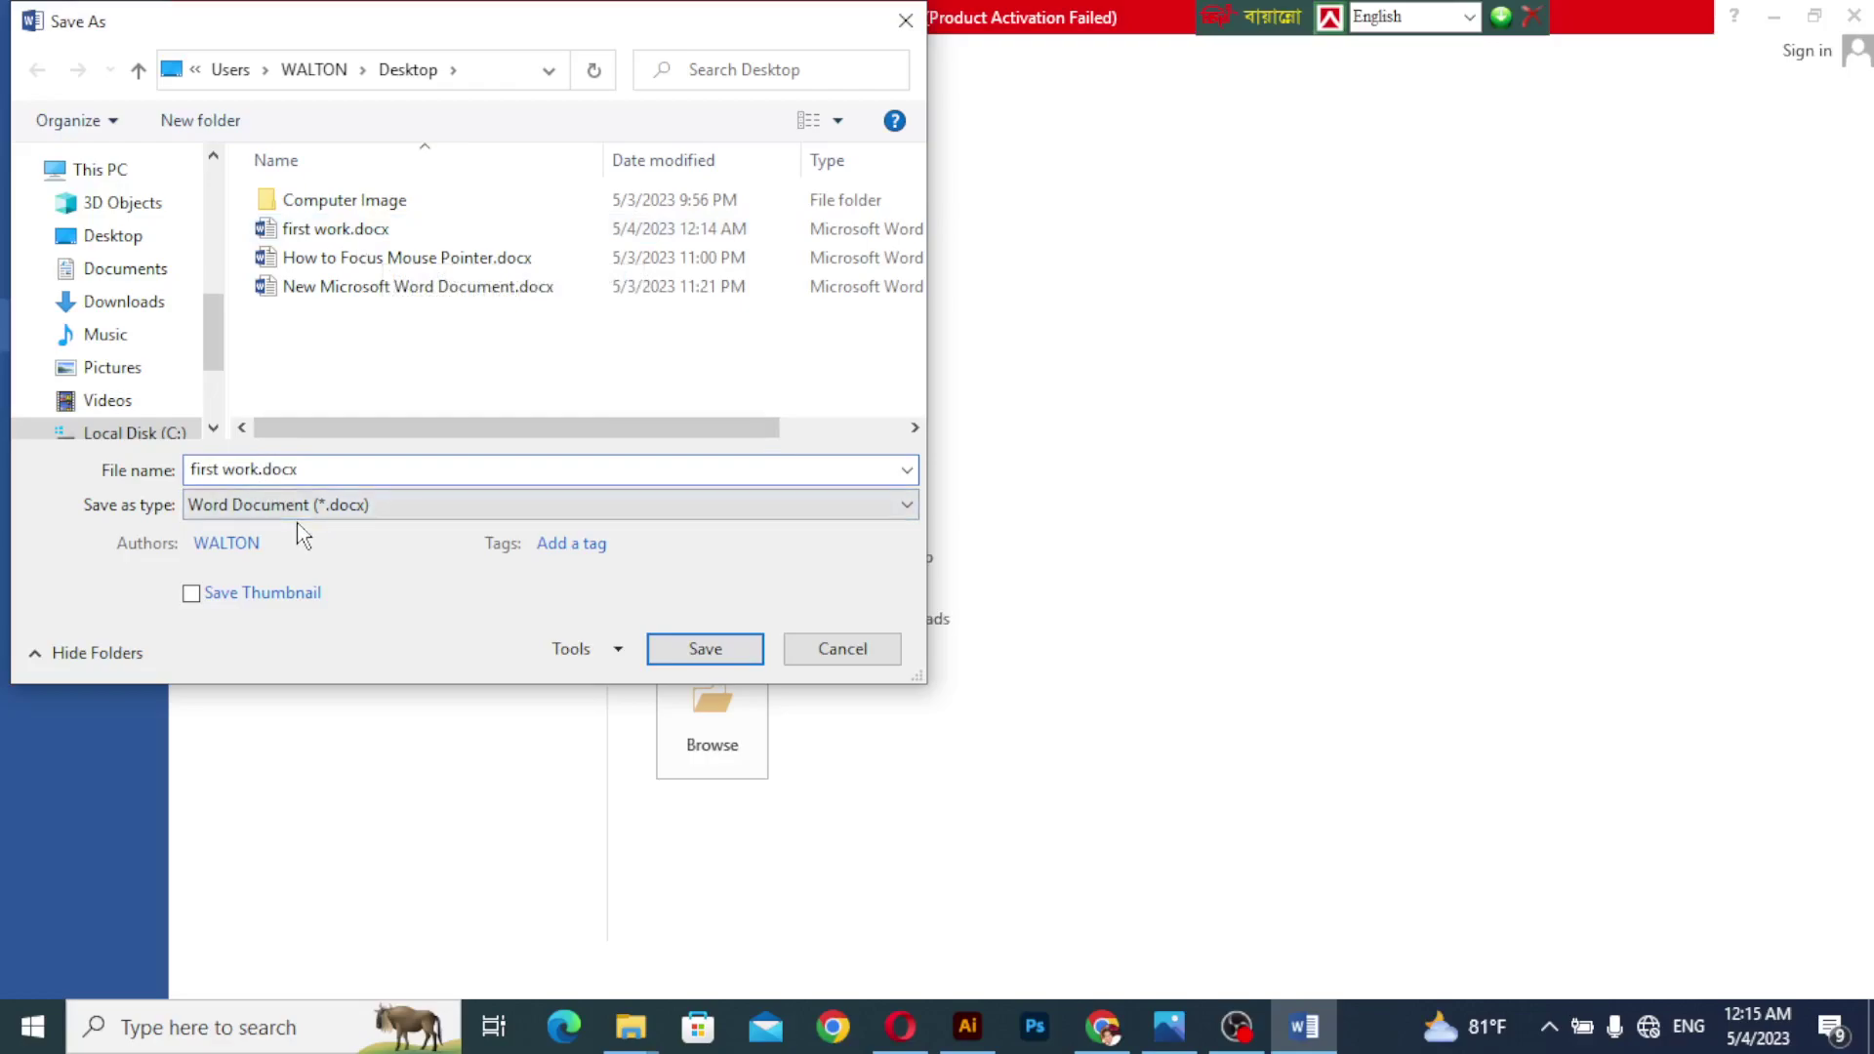
{"action": "type", "text": "_test"}
{"action": "key", "text": "Return"}
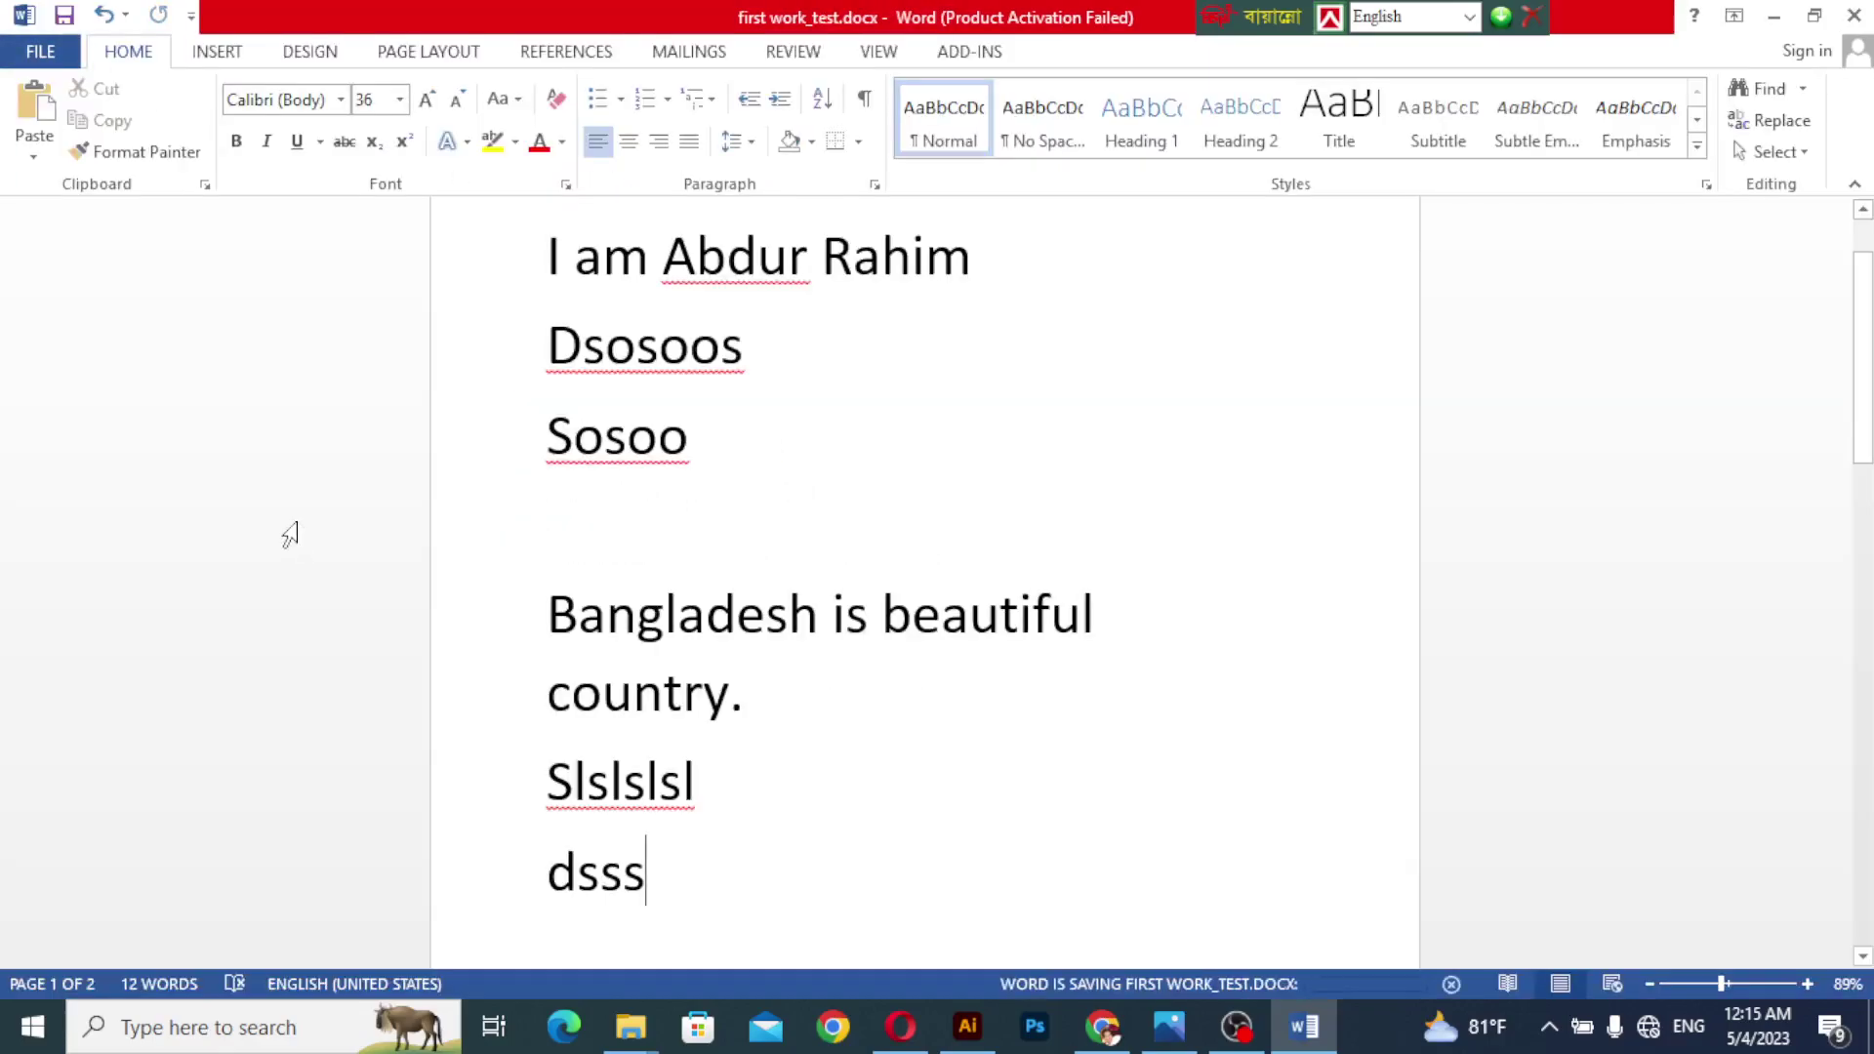
Minimize the document window to check first work.docx and first work_test.docx on the desktop, and restore the document.
{"action": "left_click", "coordinate": [1789, 22]}
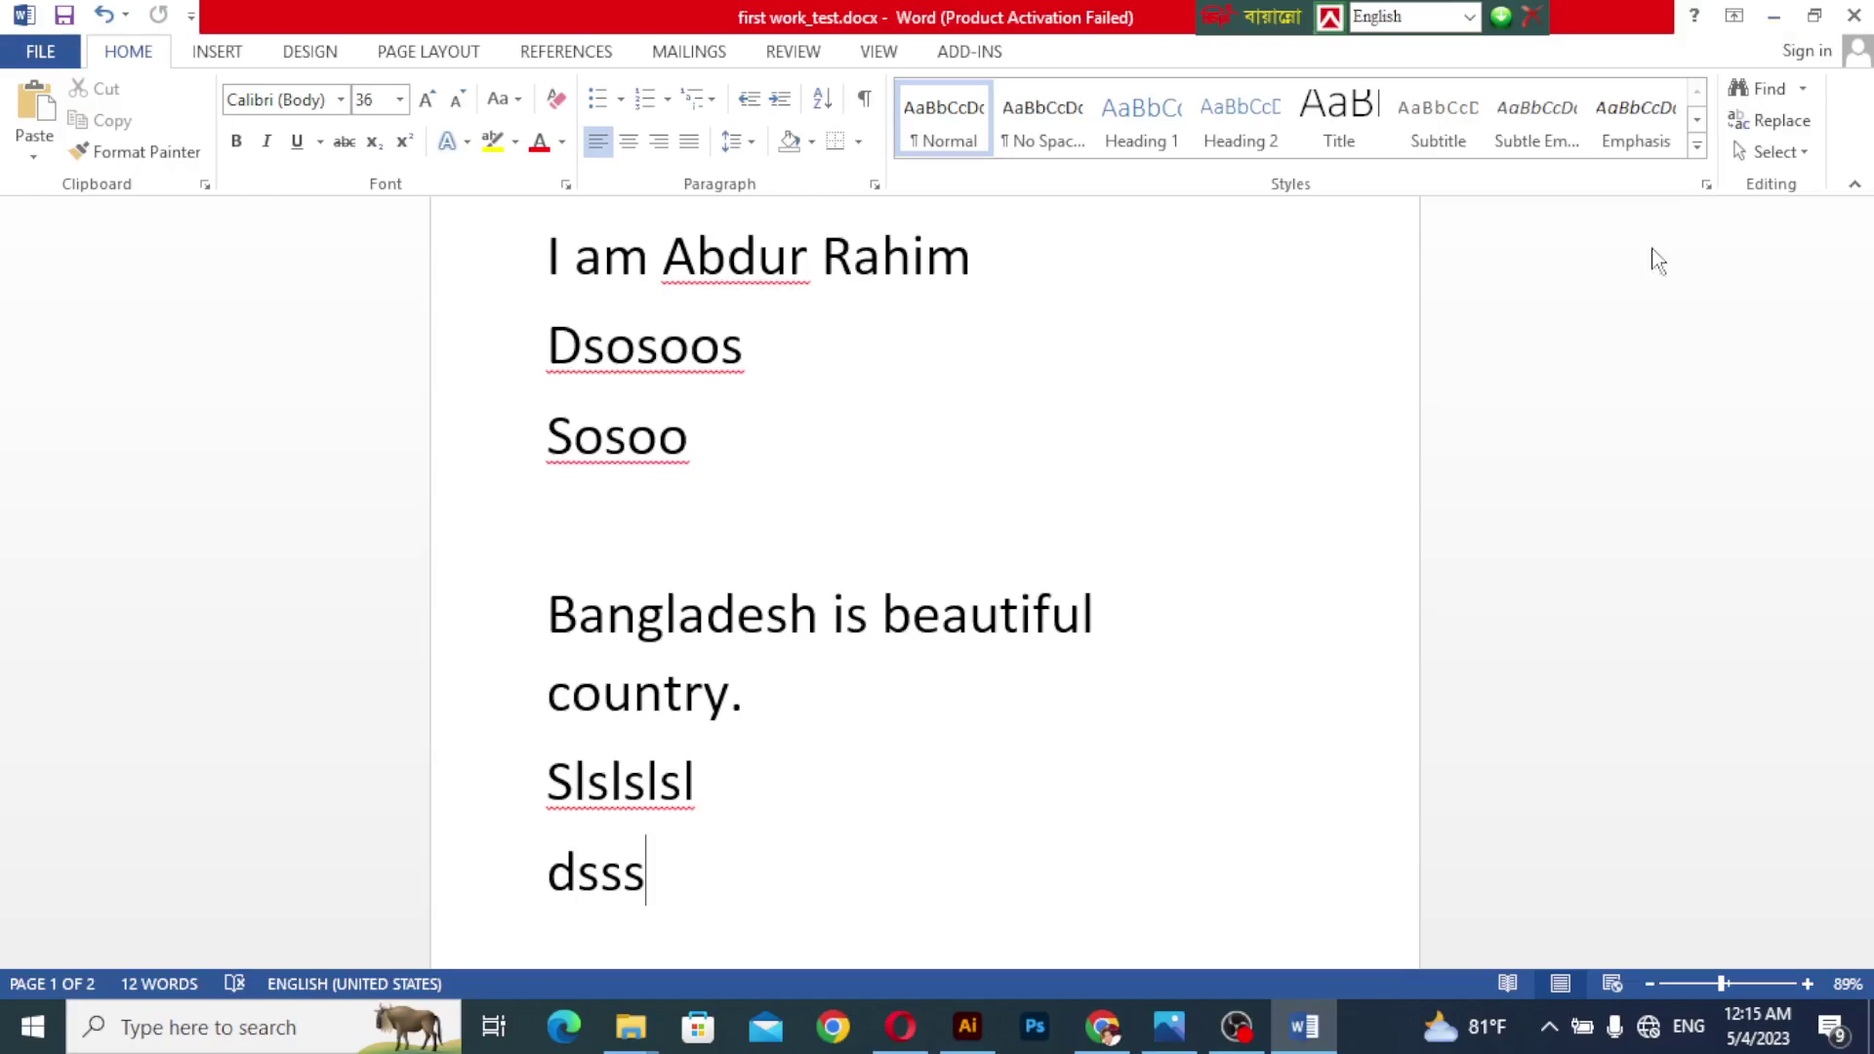
{"action": "left_click", "coordinate": [1771, 17]}
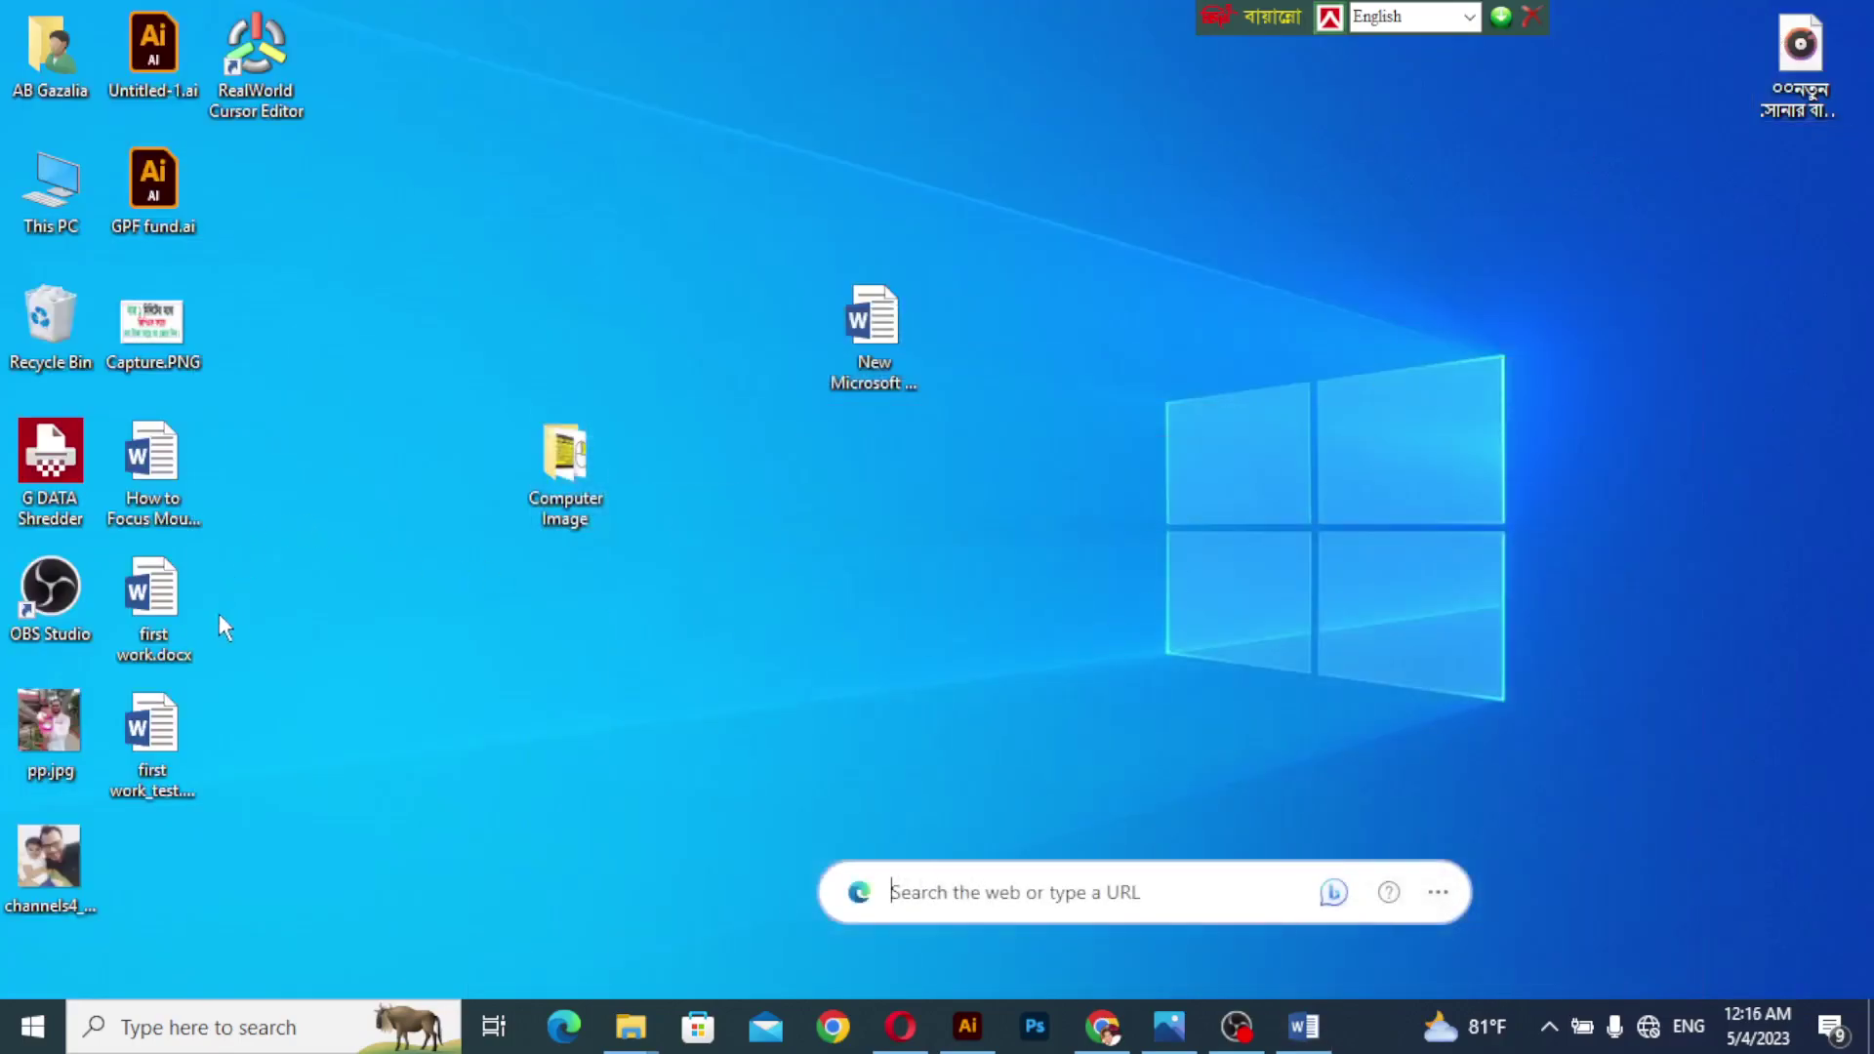
{"action": "left_click", "coordinate": [154, 746]}
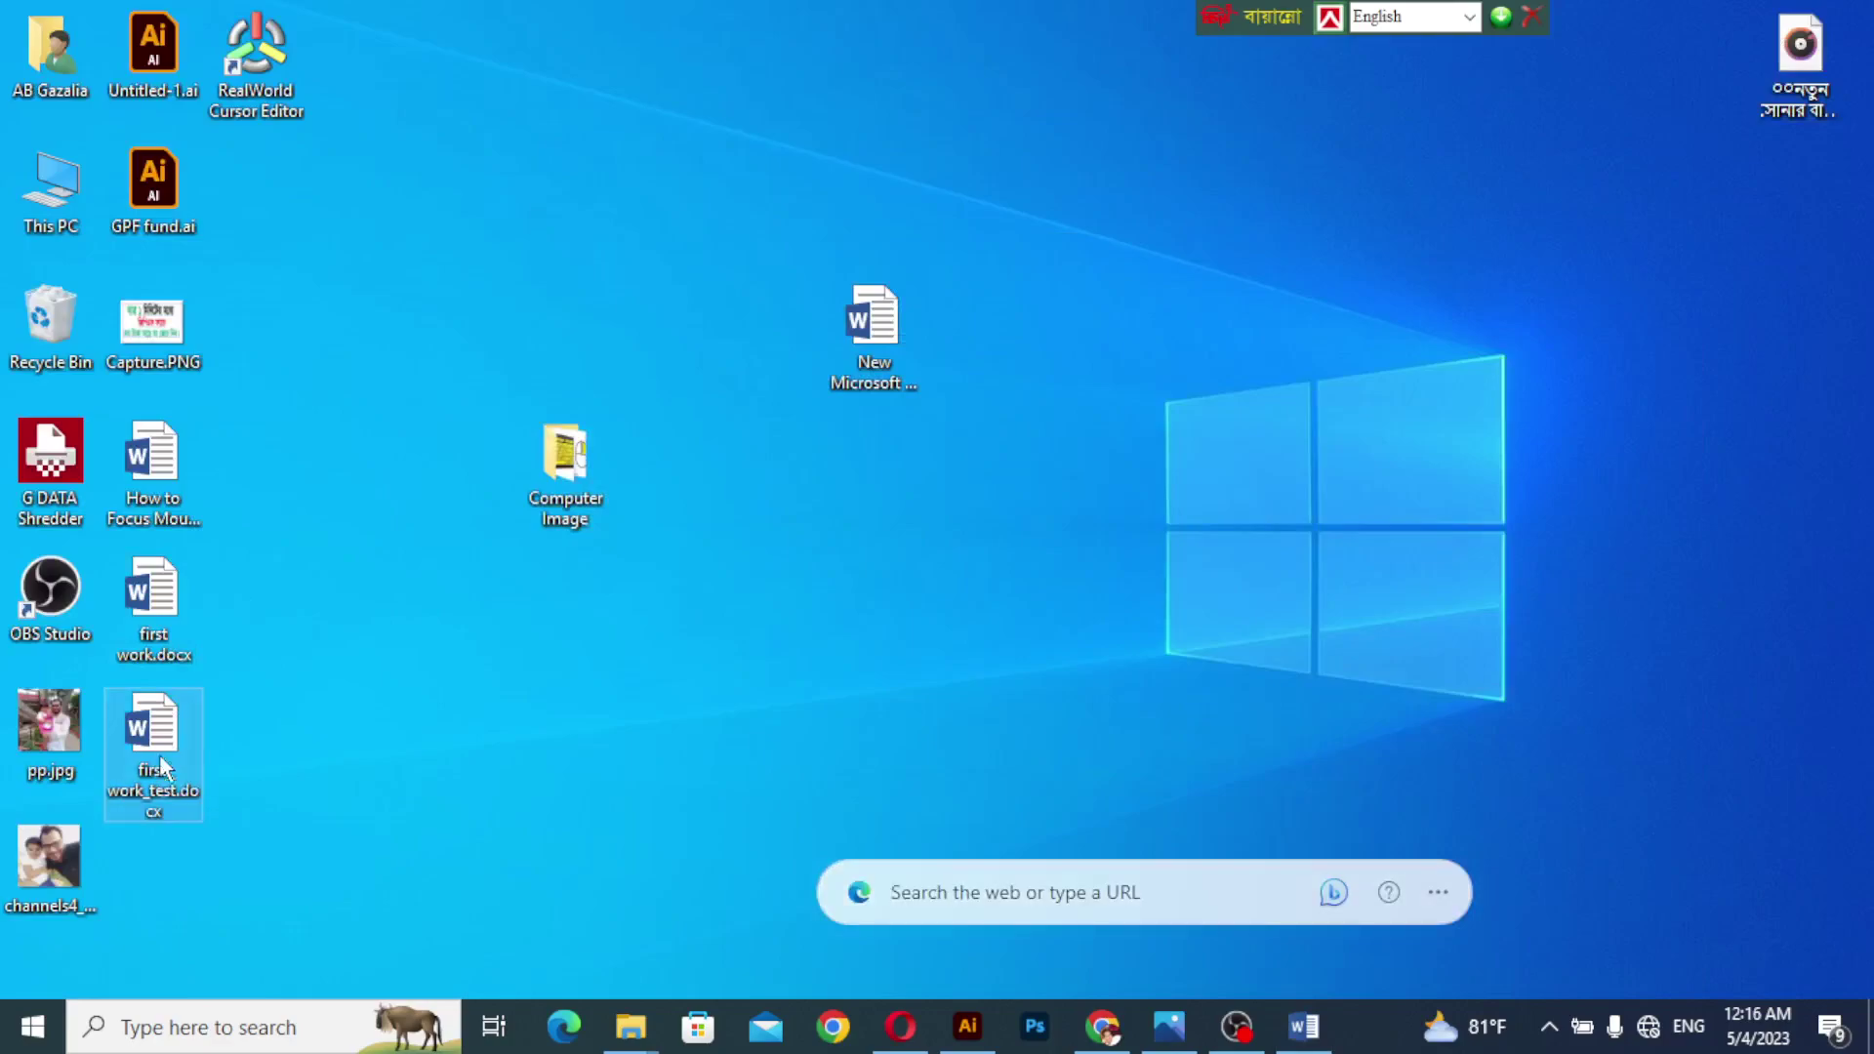
{"action": "left_click", "coordinate": [159, 634]}
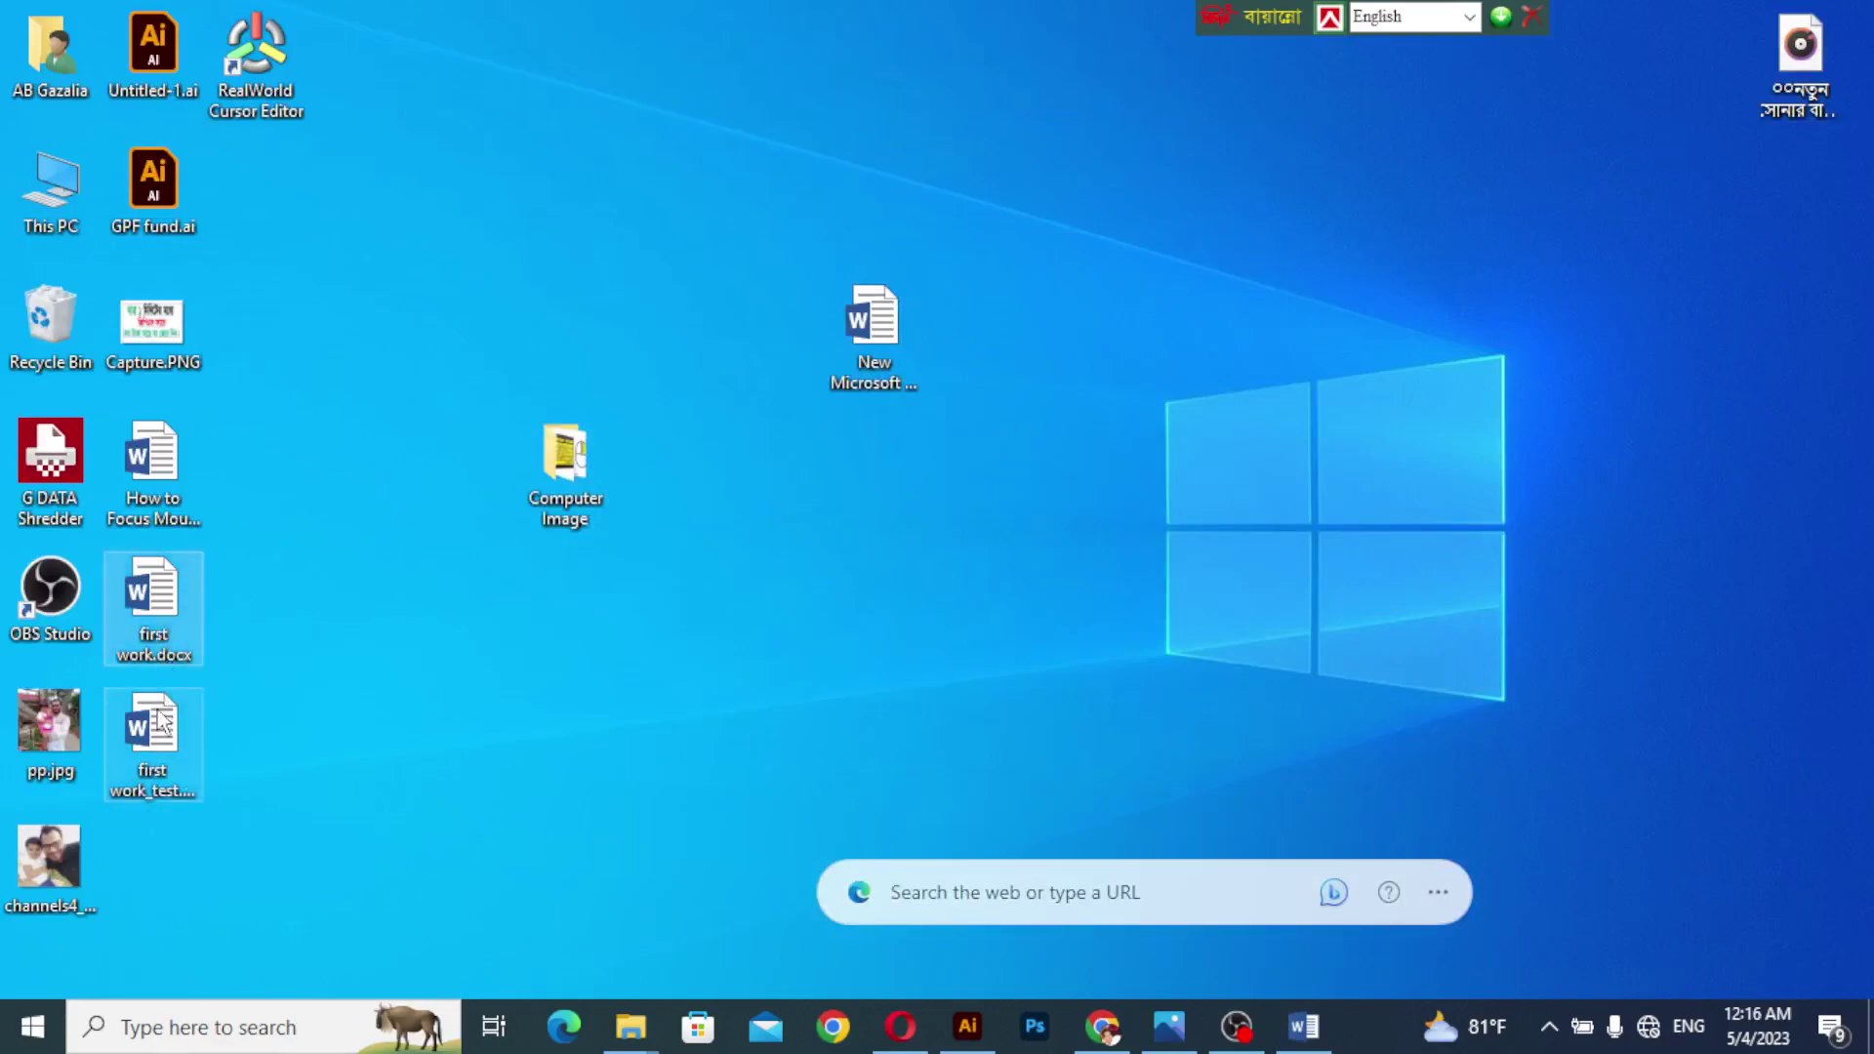
{"action": "left_click", "coordinate": [1317, 1038]}
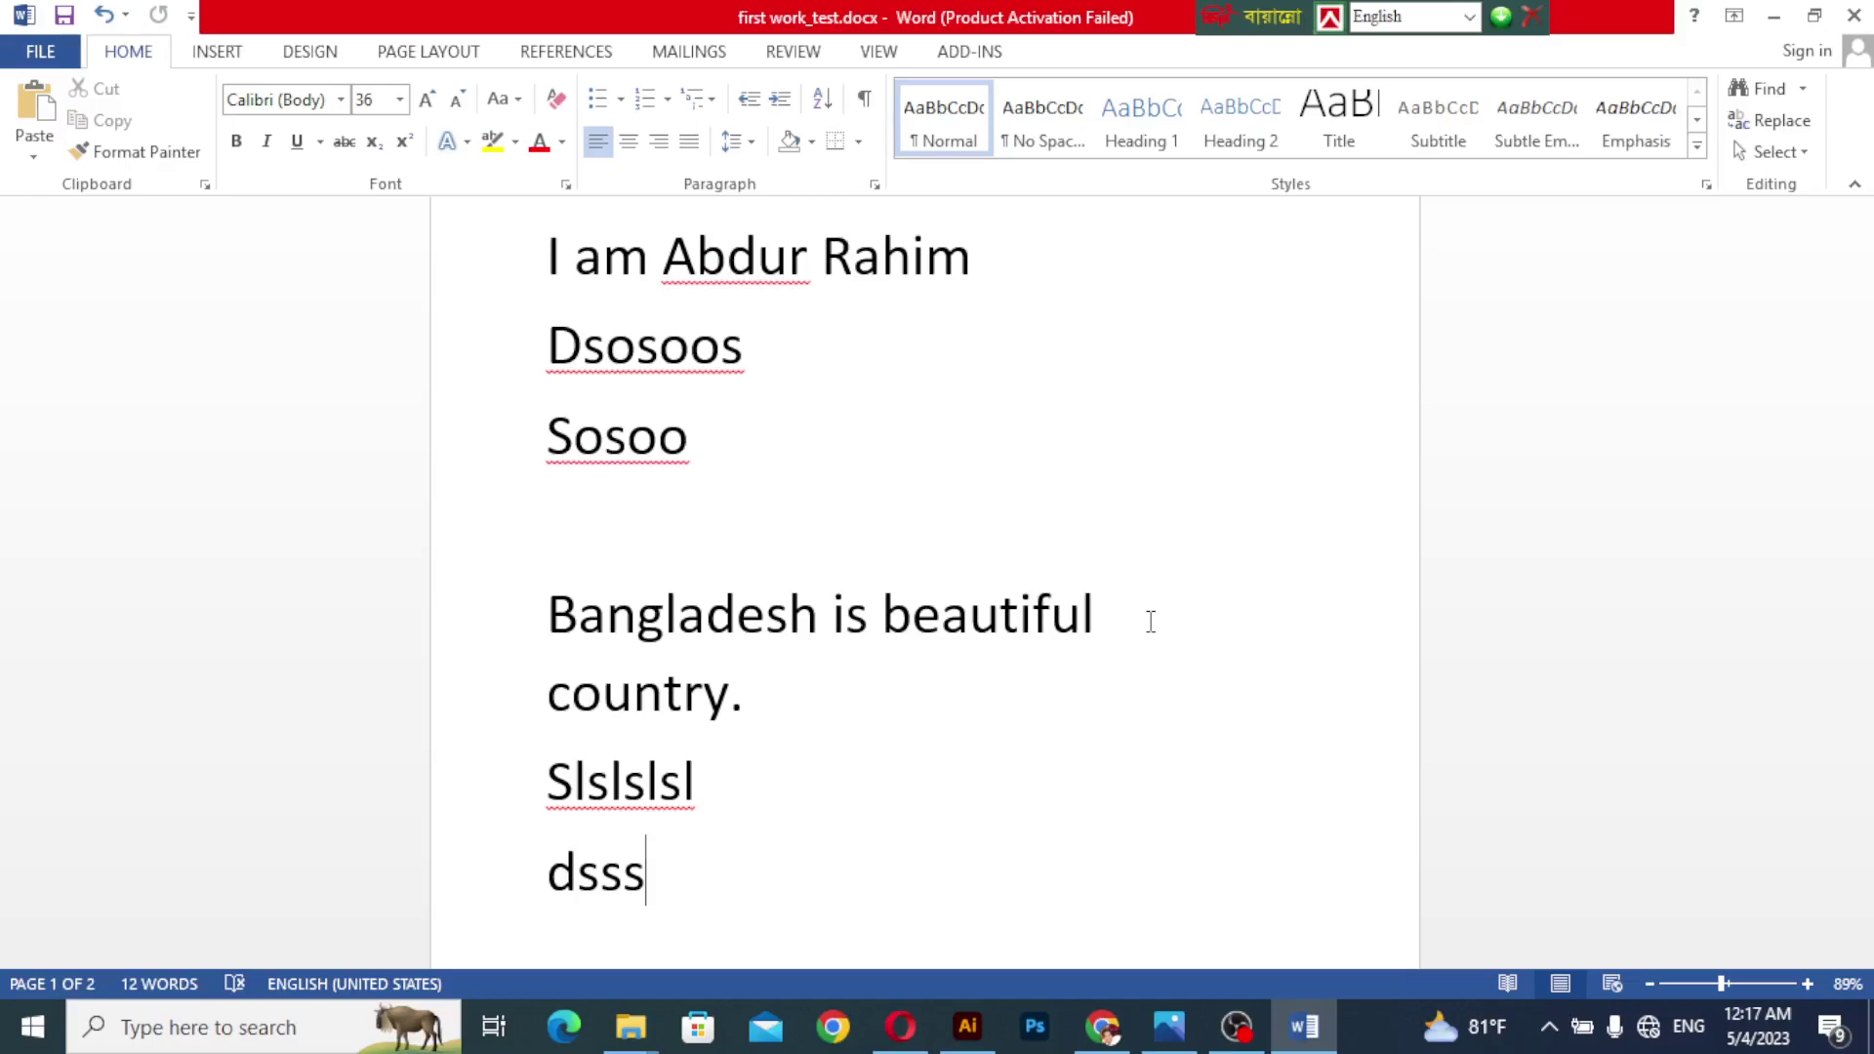
{"action": "left_click", "coordinate": [1237, 1025]}
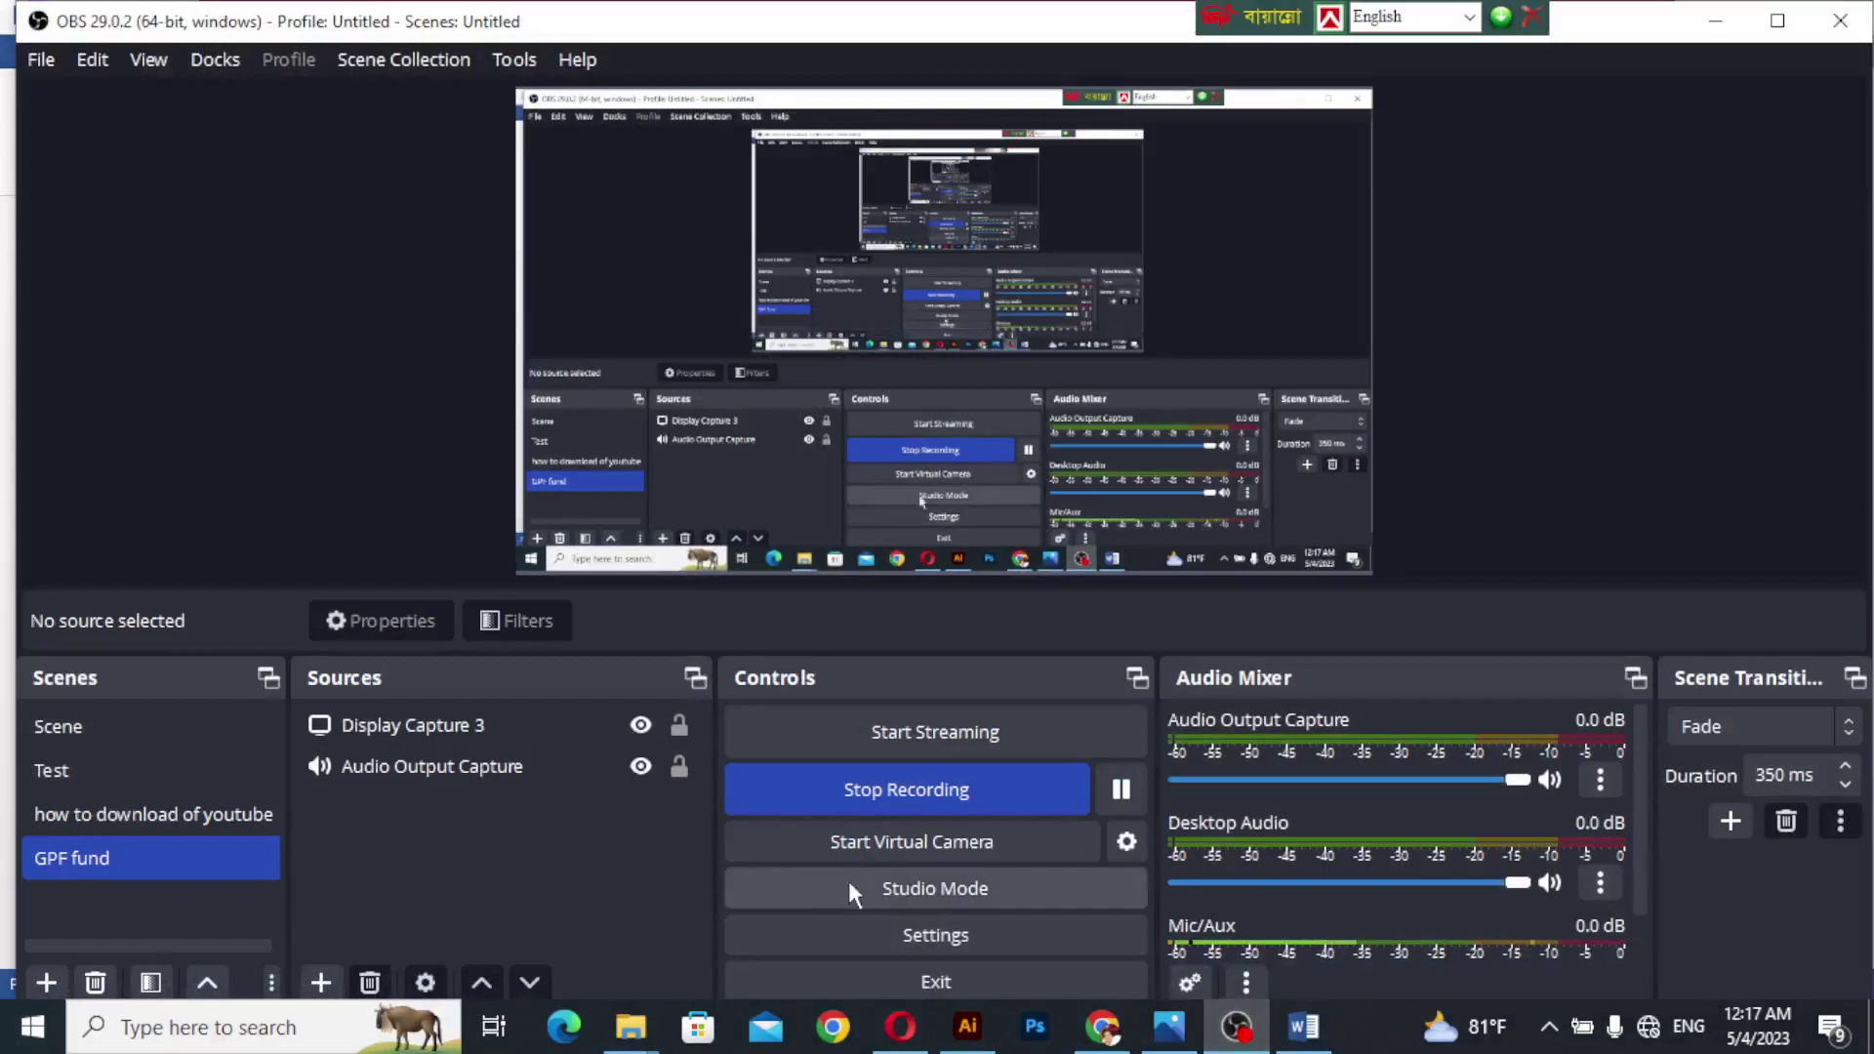